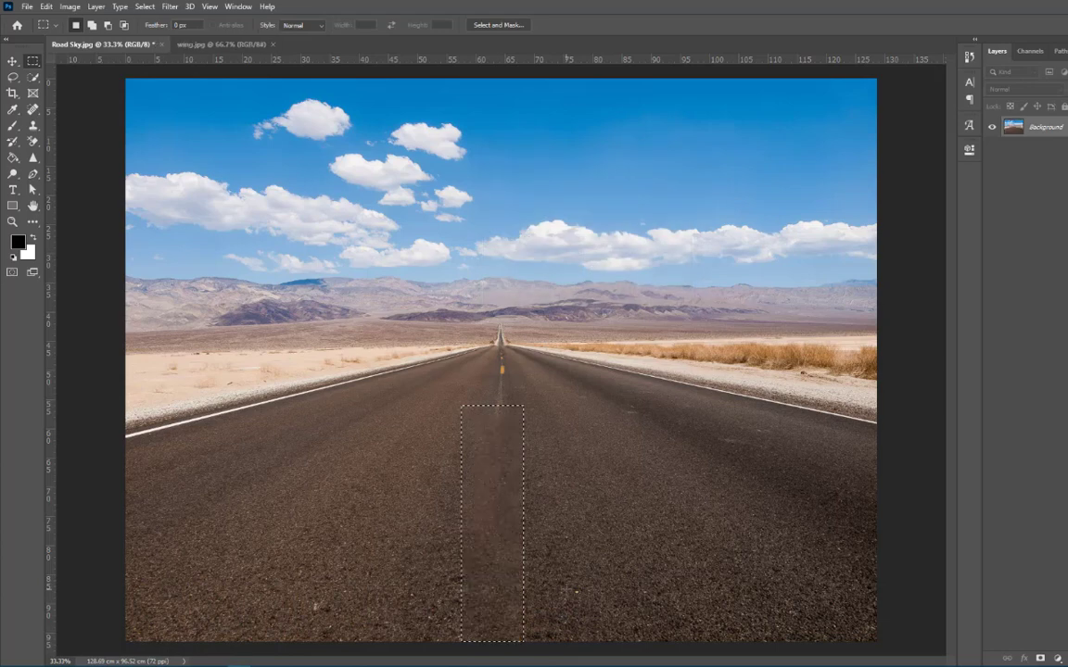
Step: Select the remaining yellow centre line near the horizon and fill the area with matching asphalt to remove it
key(ctrl+d)
drag(478, 349, 516, 428)
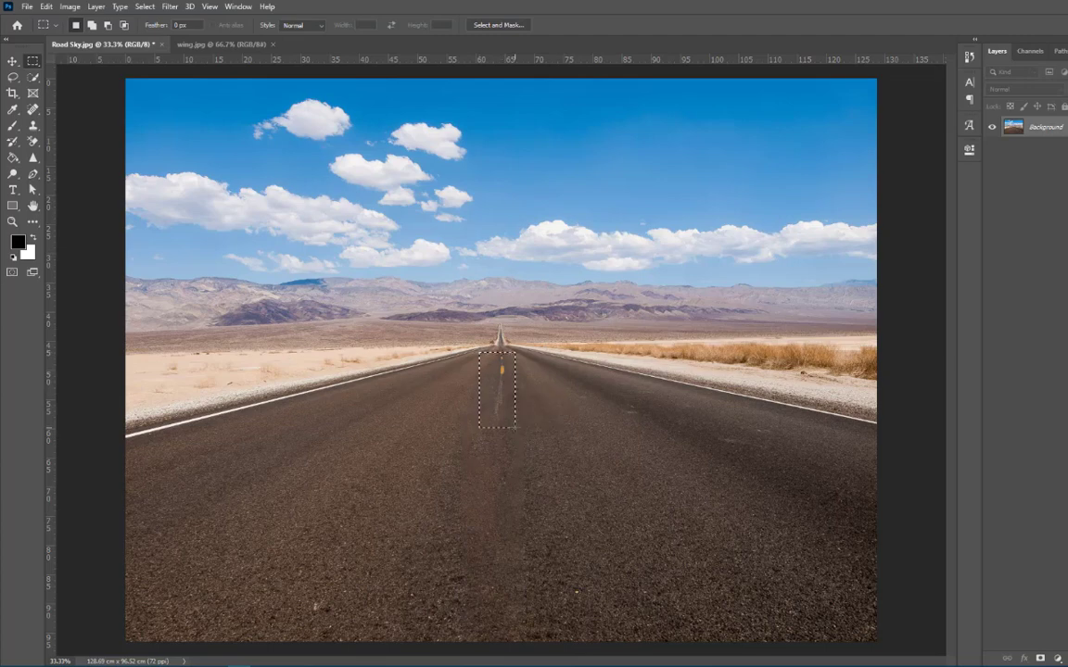
key(shift+F5)
key(Return)
Step: Move the swimmer photo from wing.jpg into Road Sky.jpg as a new layer over the road
click(15, 62)
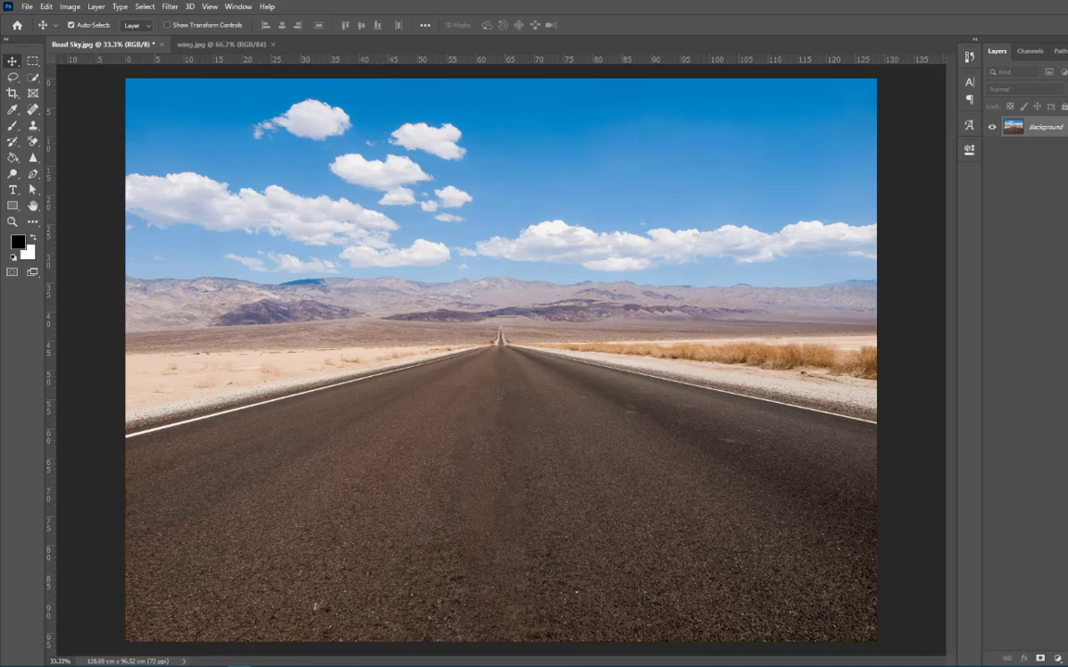
key(super+d)
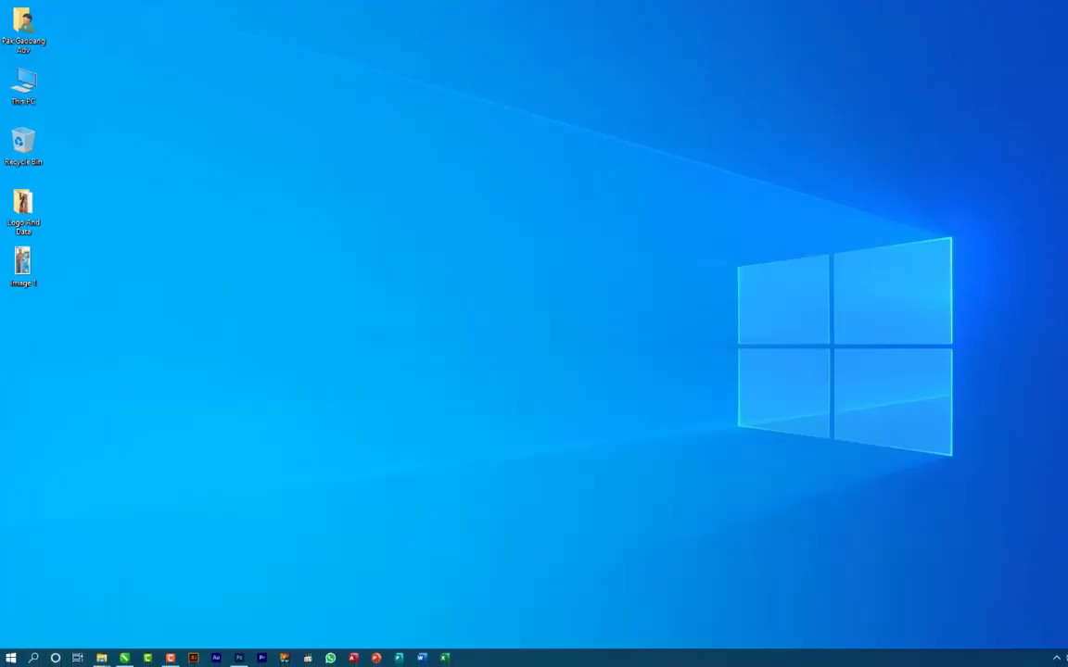
click(241, 658)
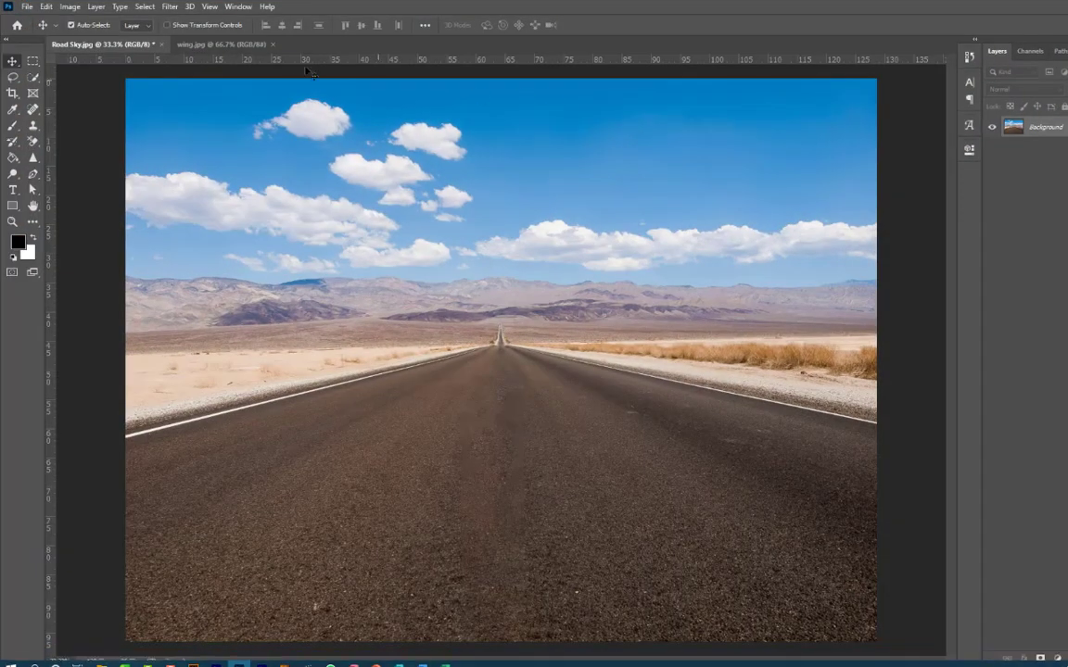
click(221, 44)
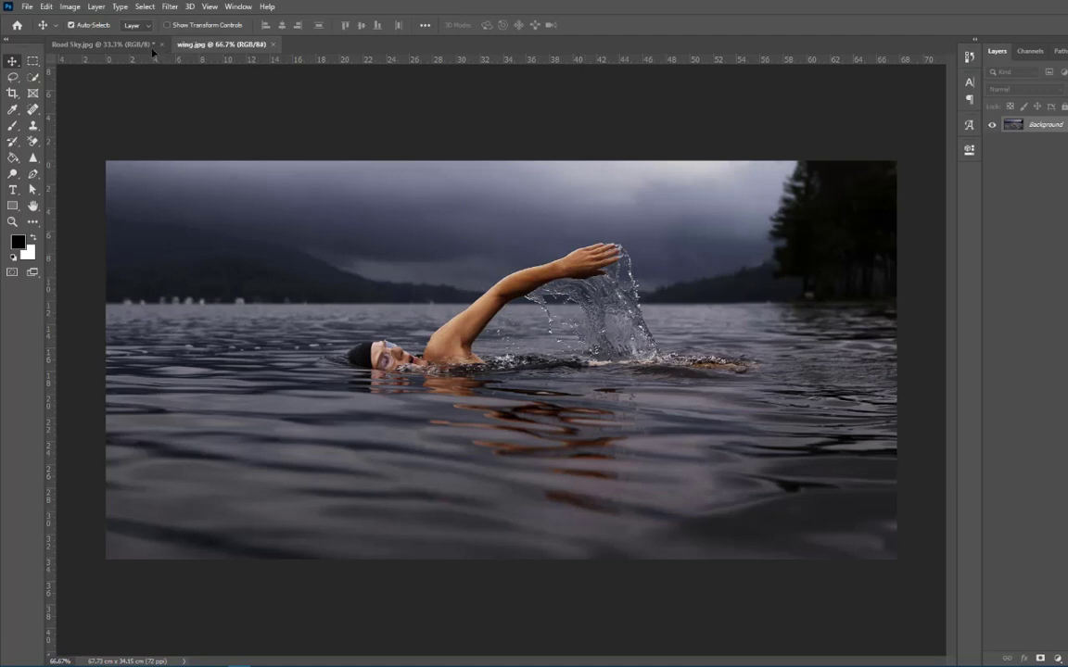
click(139, 47)
drag(543, 485, 594, 508)
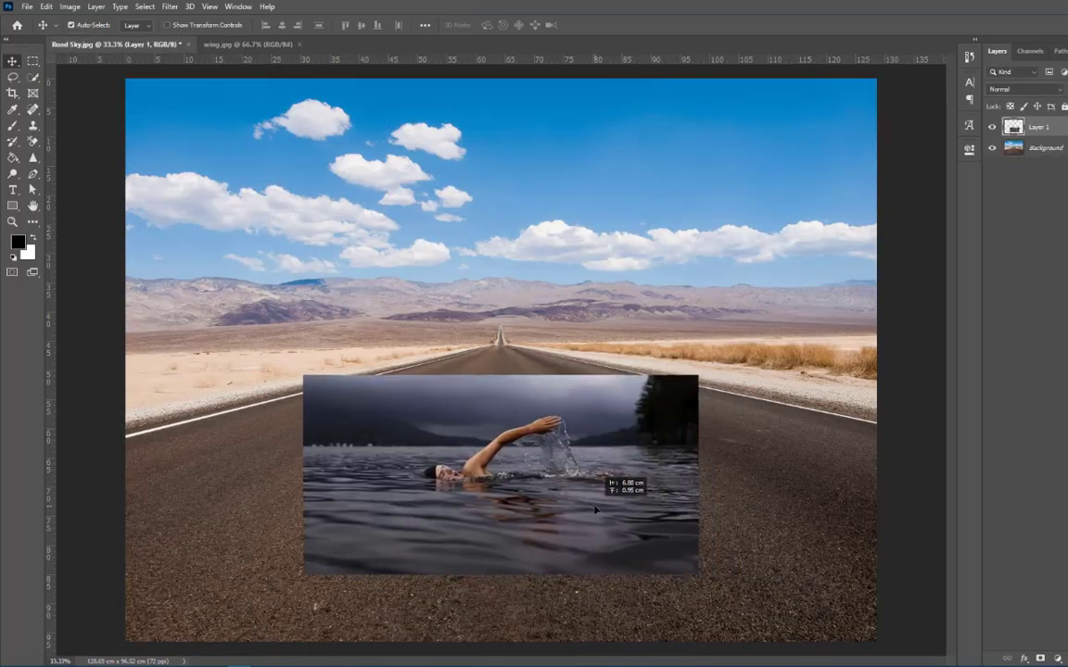
Step: Scale the swimmer layer up proportionally to about 232% so it spans the full width of the road image
key(ctrl+t)
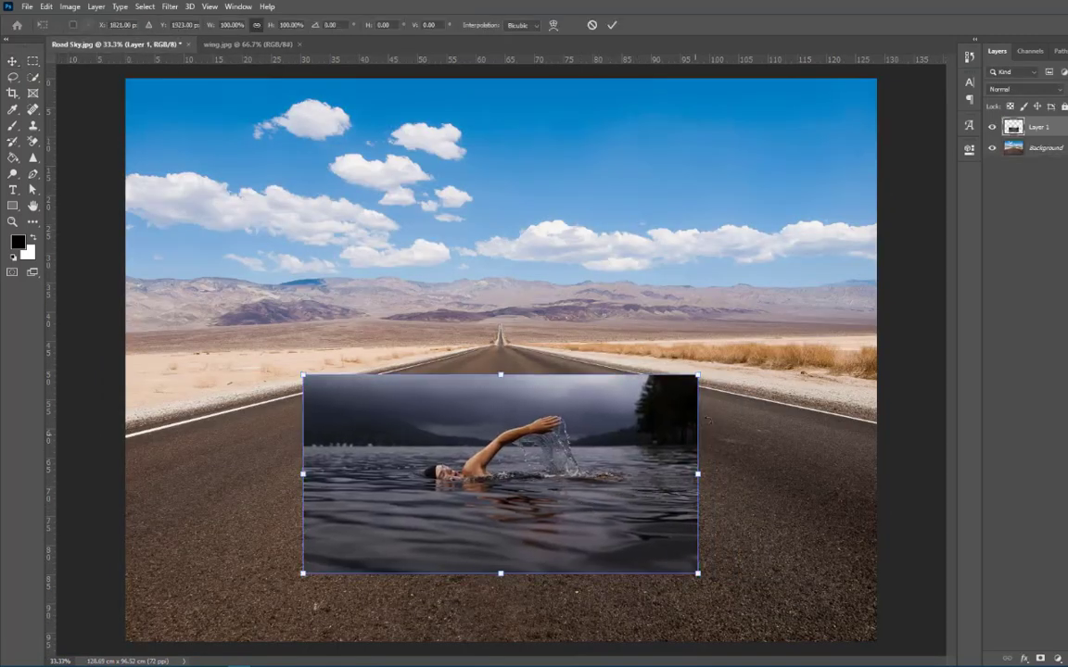
drag(702, 373, 894, 275)
drag(639, 472, 649, 418)
drag(904, 616, 962, 660)
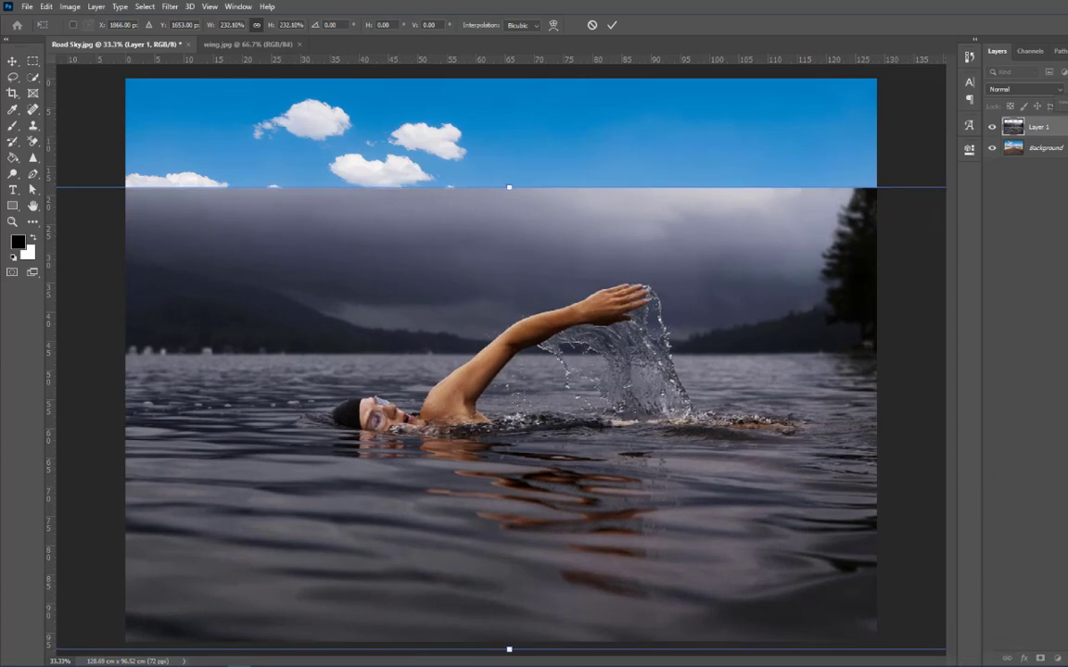
Step: Lower the swimmer layer's opacity to 30%, then resize it to about 229.6% and position the swimmer over the road
key(3)
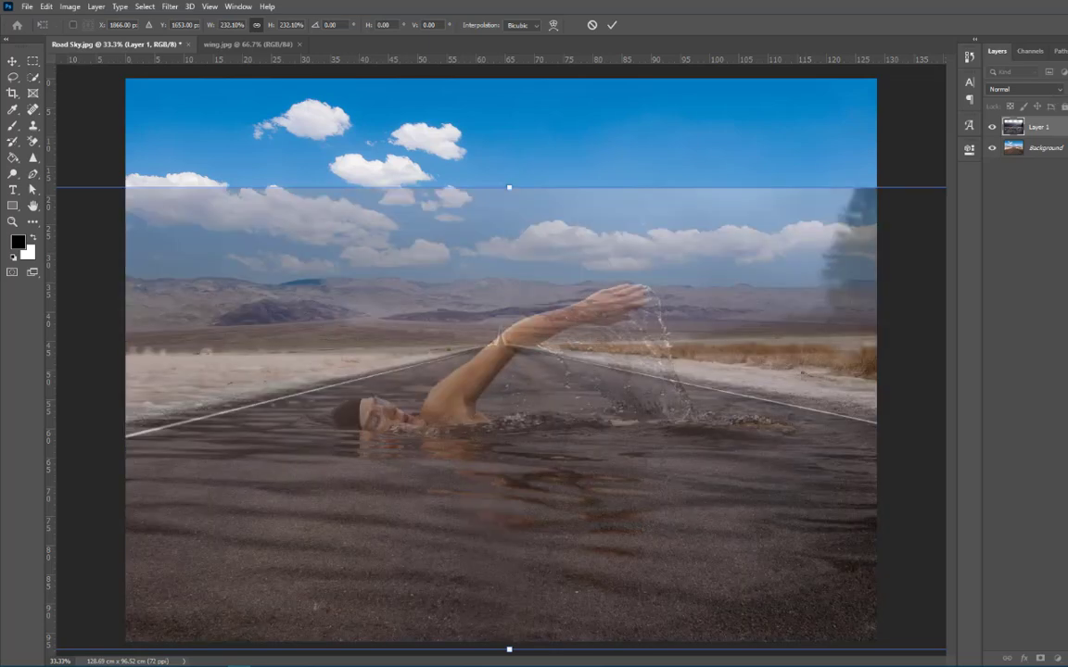
key(ctrl+comma)
key(ctrl+comma)
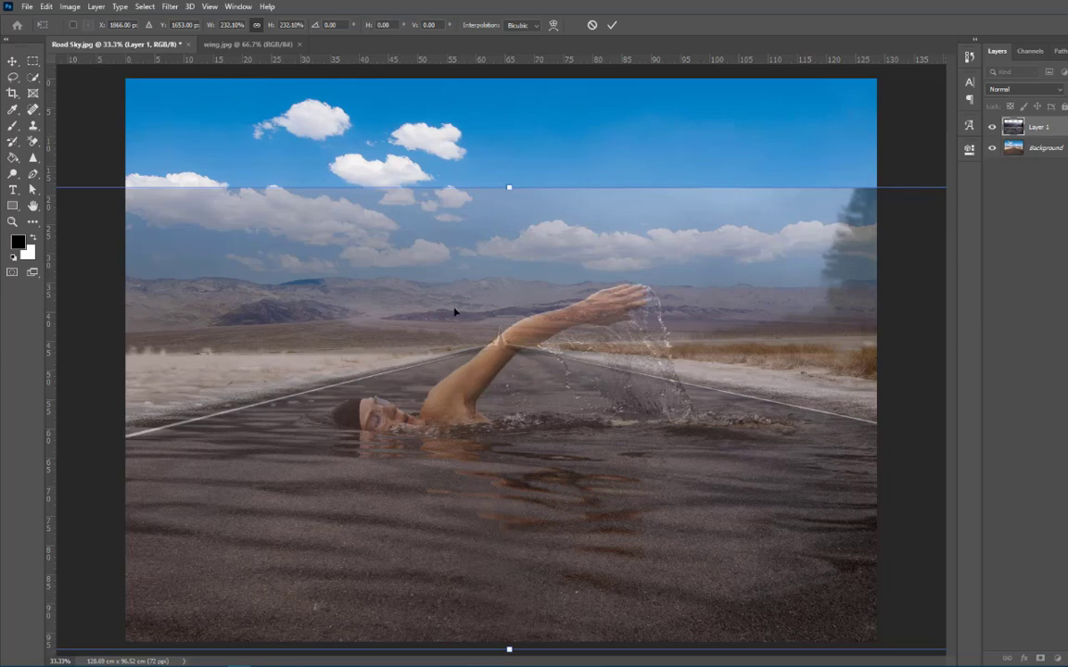
key(ctrl+minus)
key(ctrl+minus)
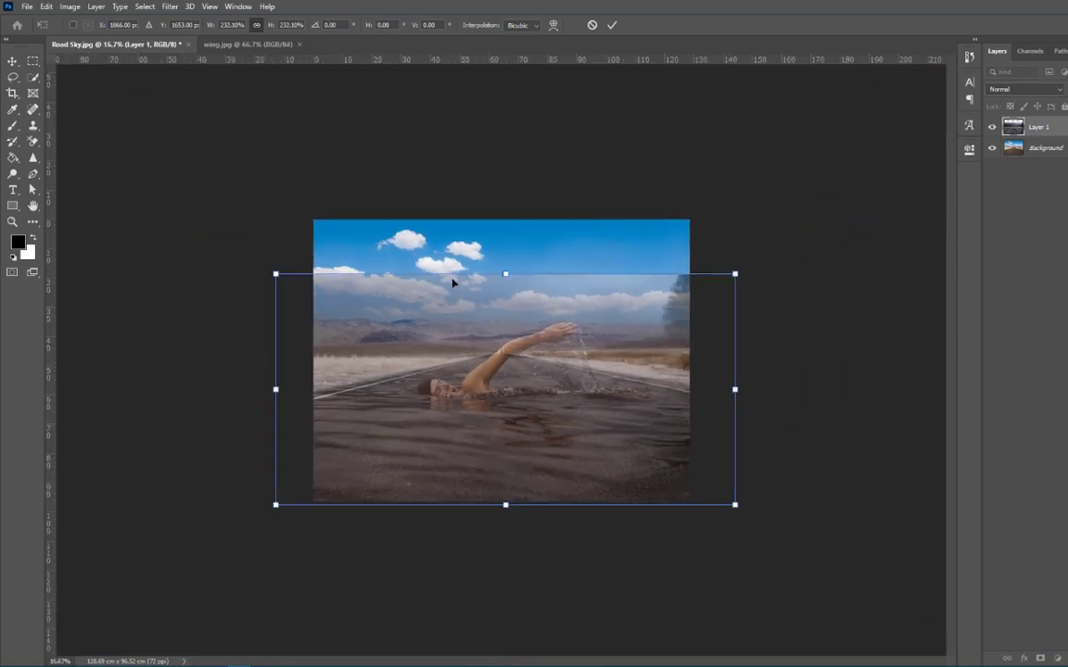
drag(734, 274, 733, 275)
mouse_move(571, 402)
mouse_down()
mouse_move(576, 430)
mouse_move(584, 374)
mouse_move(572, 391)
mouse_up()
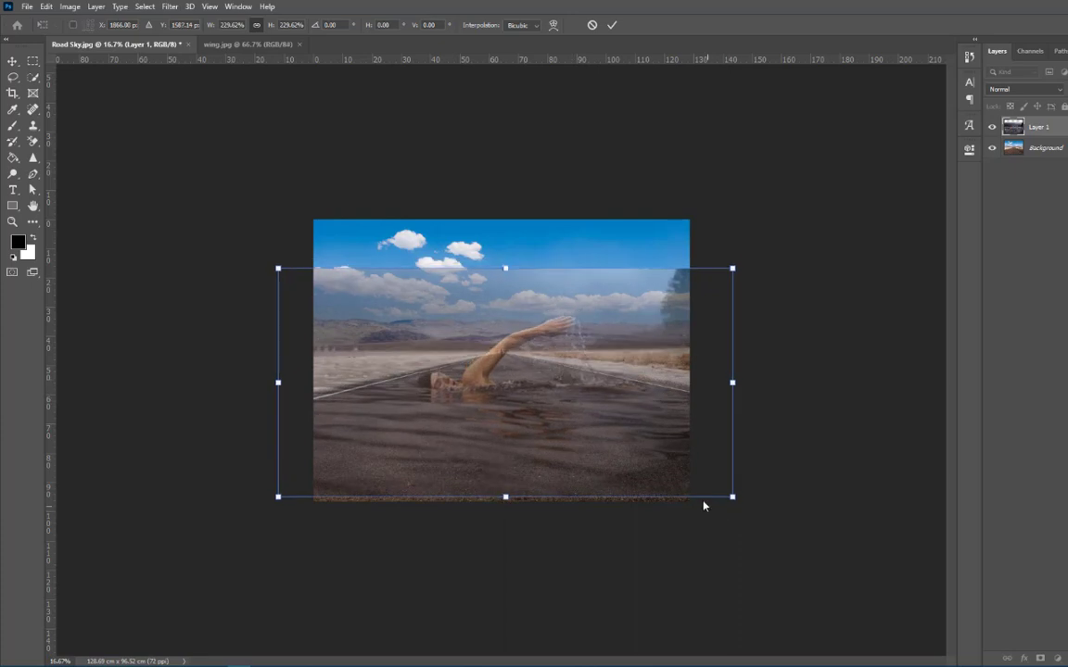
drag(605, 449, 604, 465)
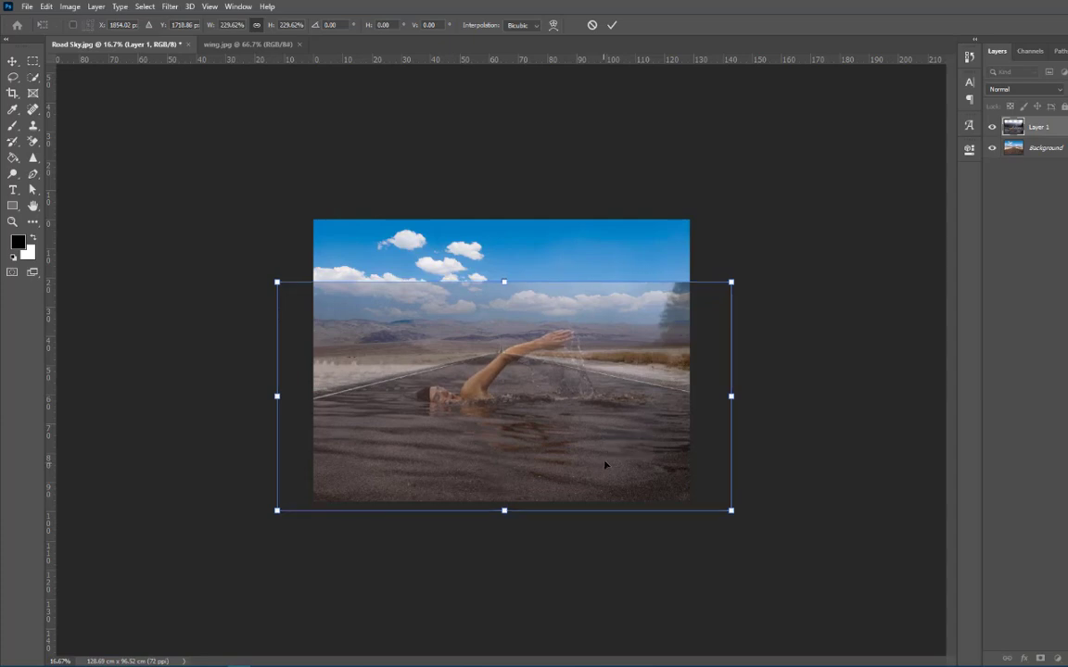
click(612, 25)
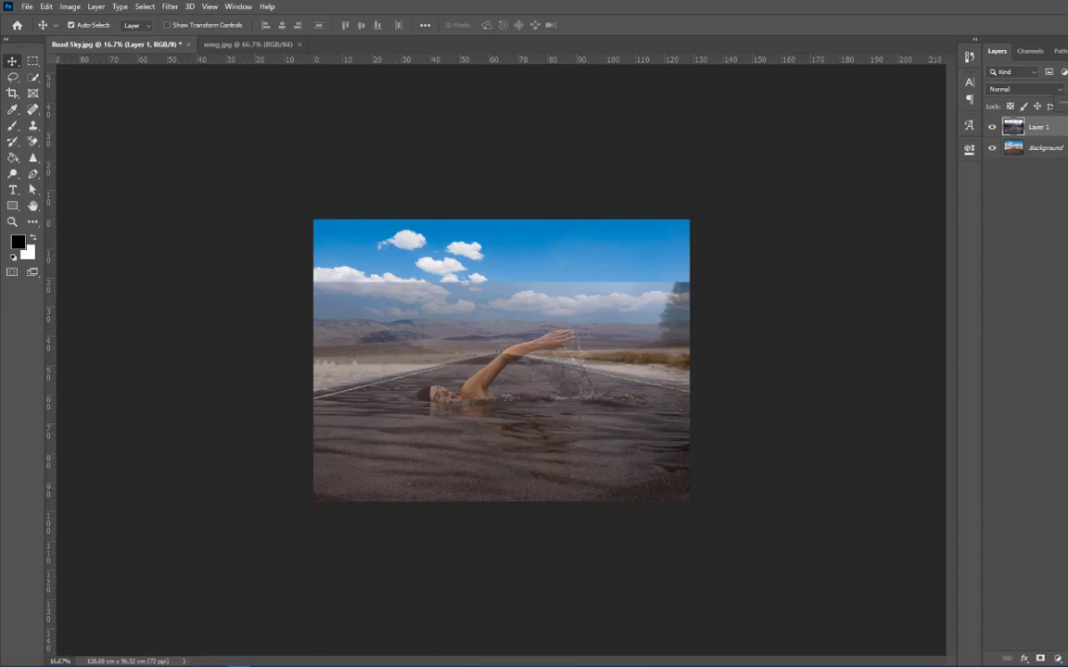
Step: Set the swimmer layer's opacity to 100% and activate the Quick Selection Tool
key(0)
key(ctrl)
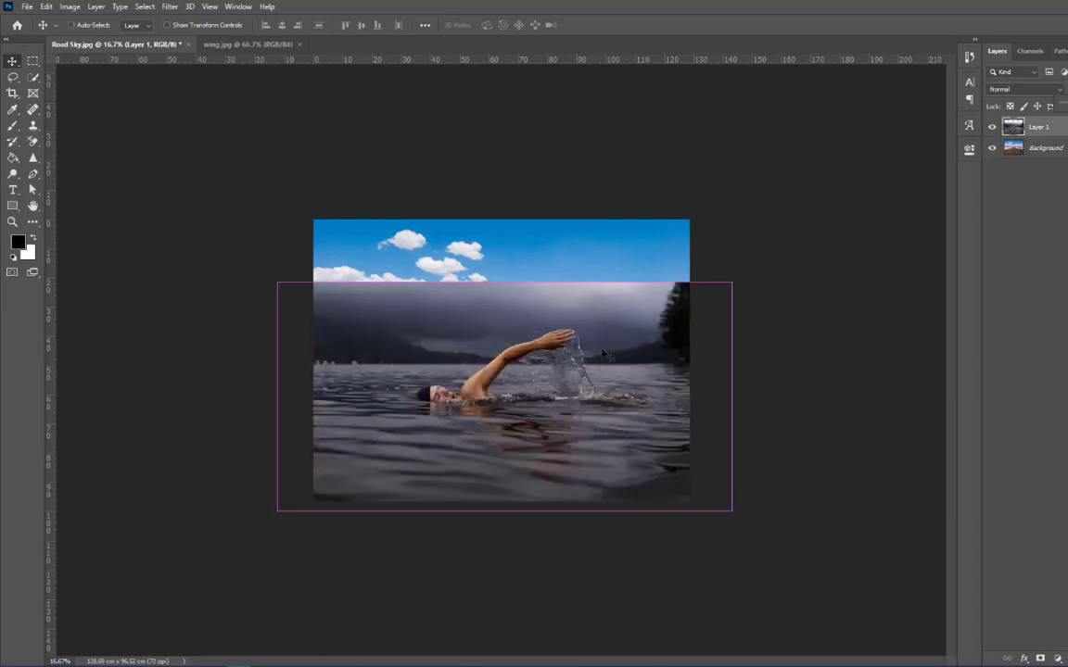
key(ctrl+plus)
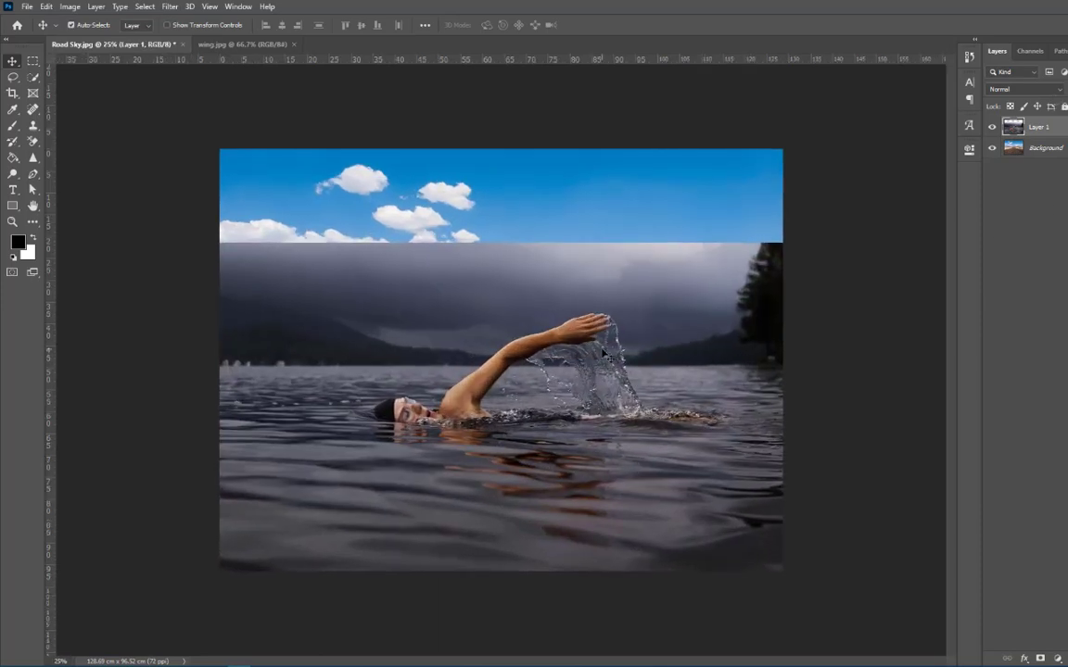
click(35, 80)
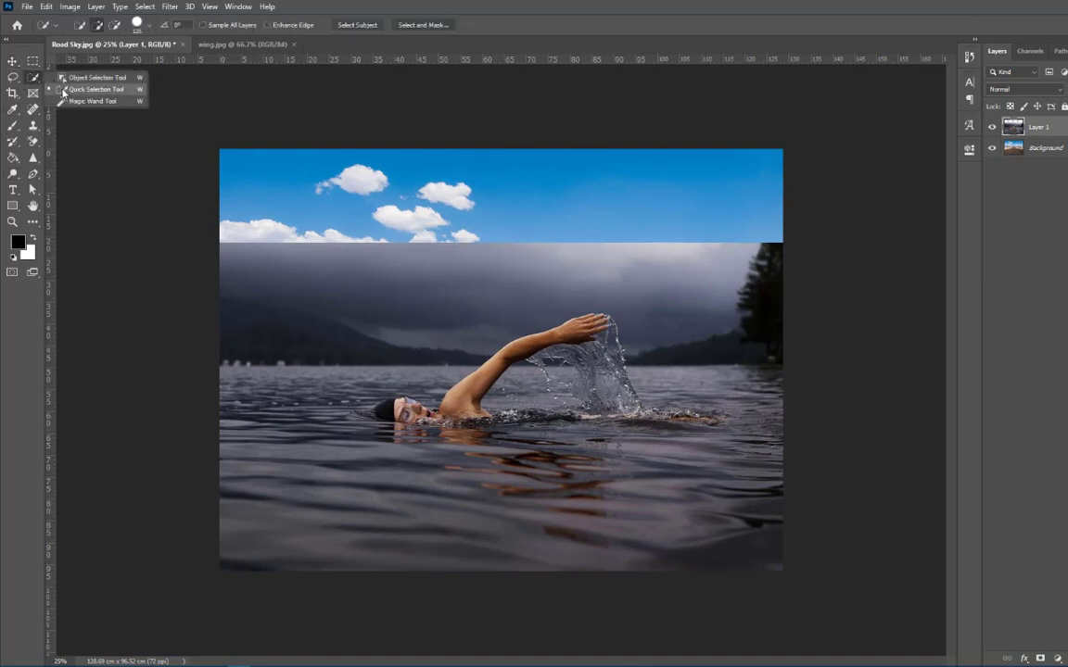
click(88, 83)
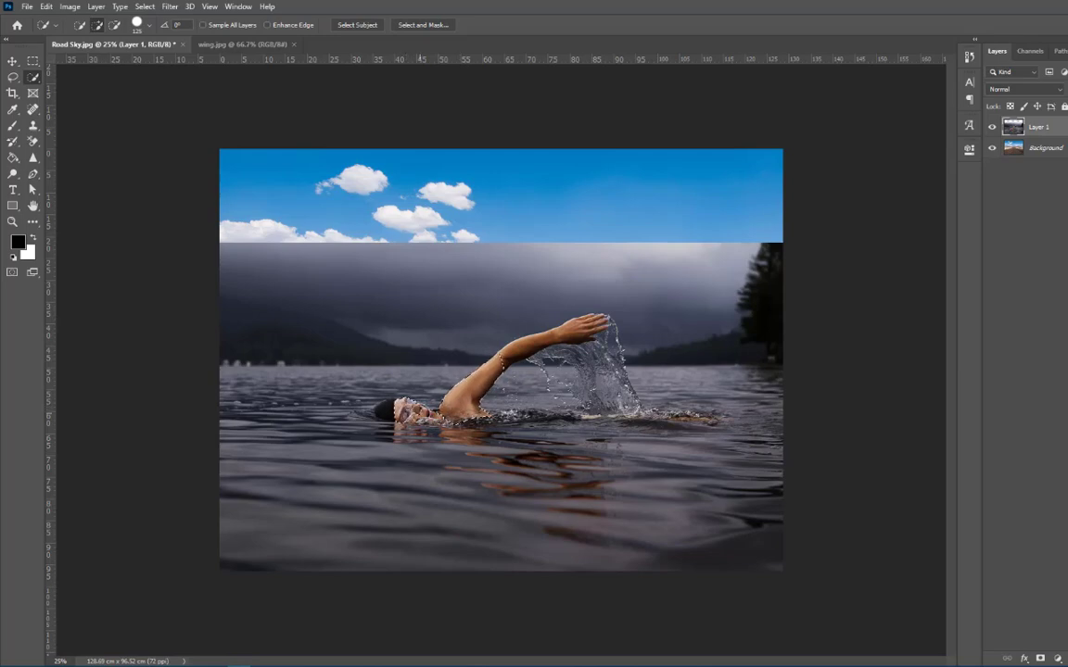
click(420, 414)
scroll(372, 350, up, 5)
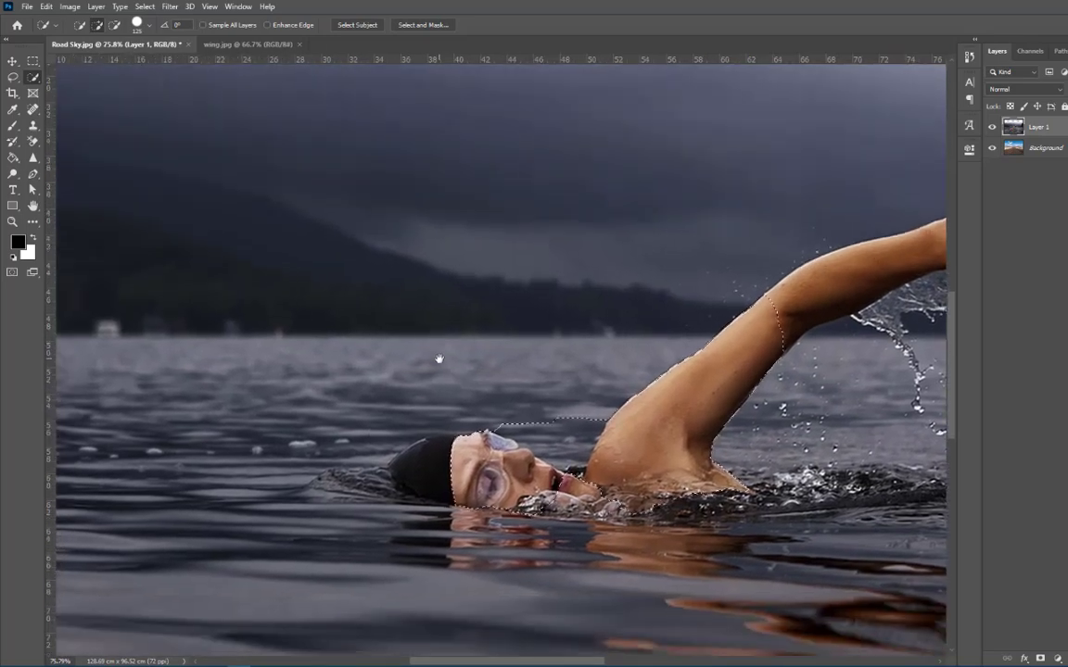
key(ctrl+d)
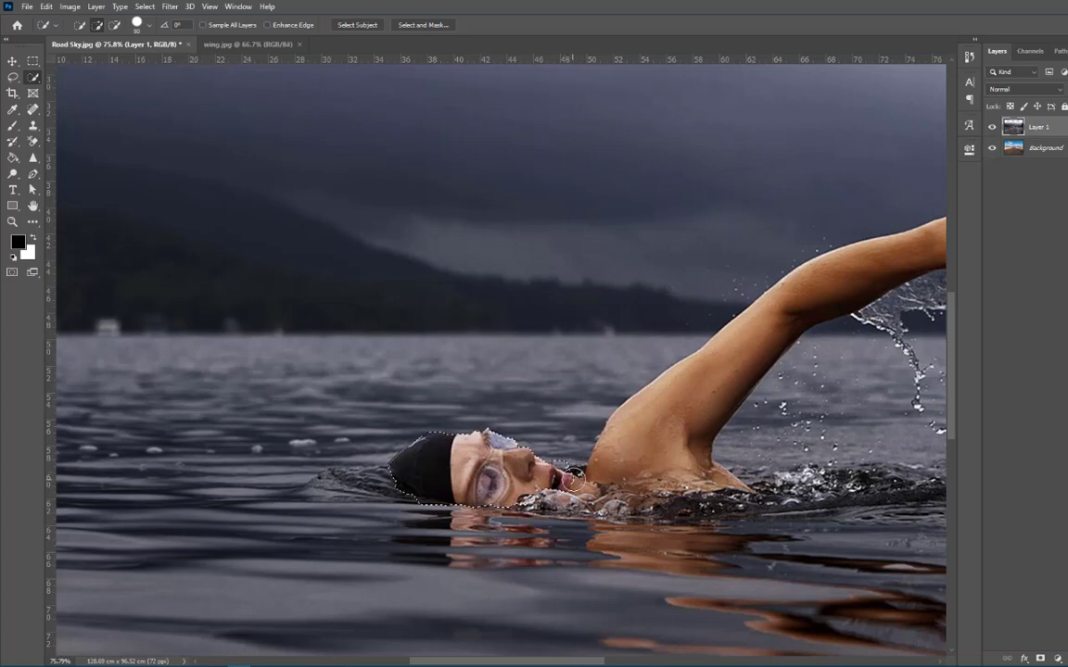
Step: Extend the quick selection of the swimmer's head to the mouth and chin with a 30 px brush, undoing the spill onto the shoulder
scroll(559, 458, up, 5)
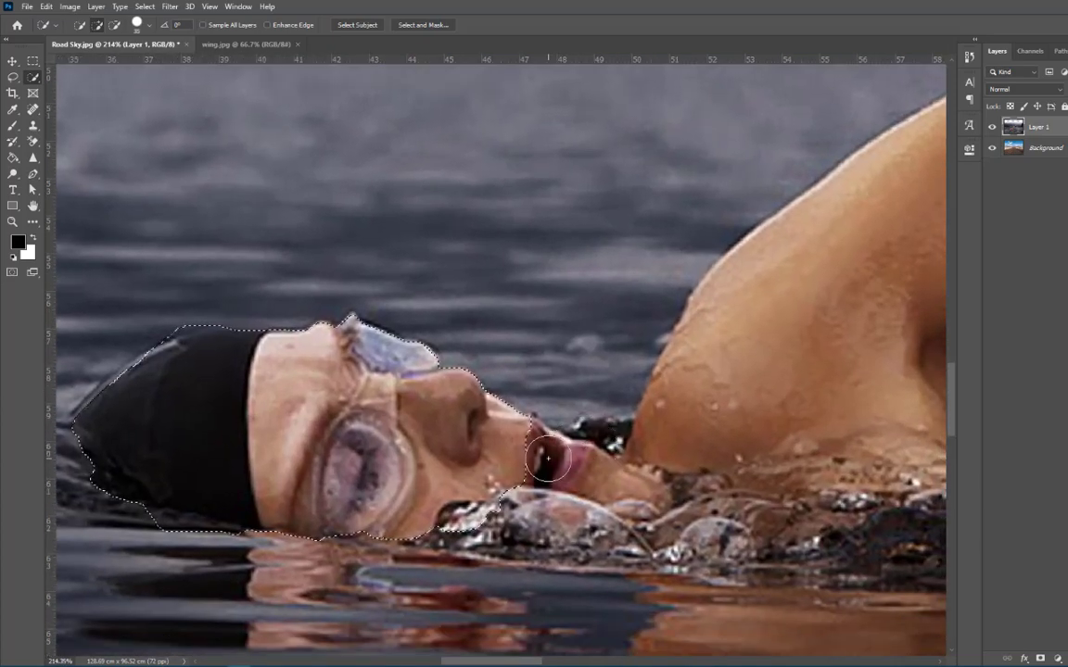
mouse_move(575, 465)
mouse_down()
mouse_move(627, 478)
mouse_move(423, 487)
mouse_up()
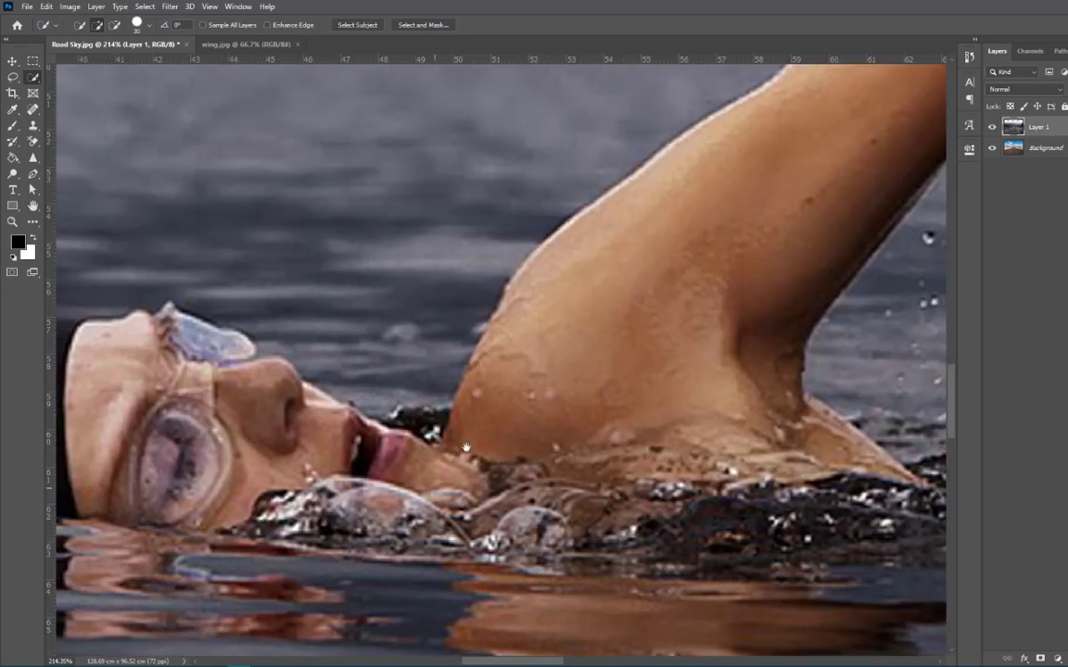
click(493, 405)
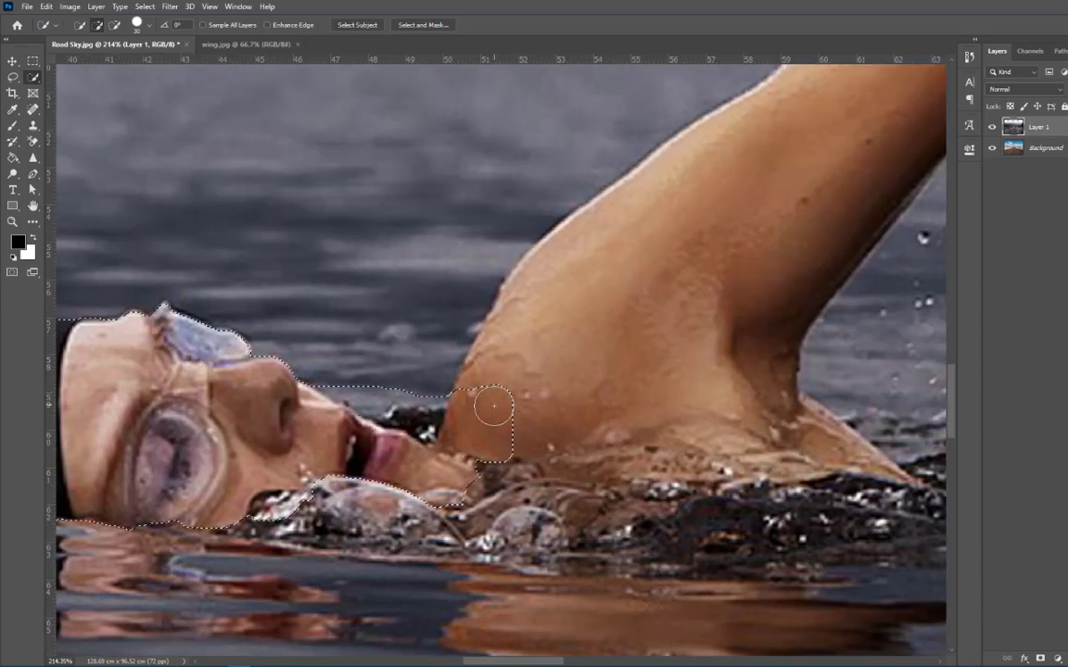
key(ctrl+z)
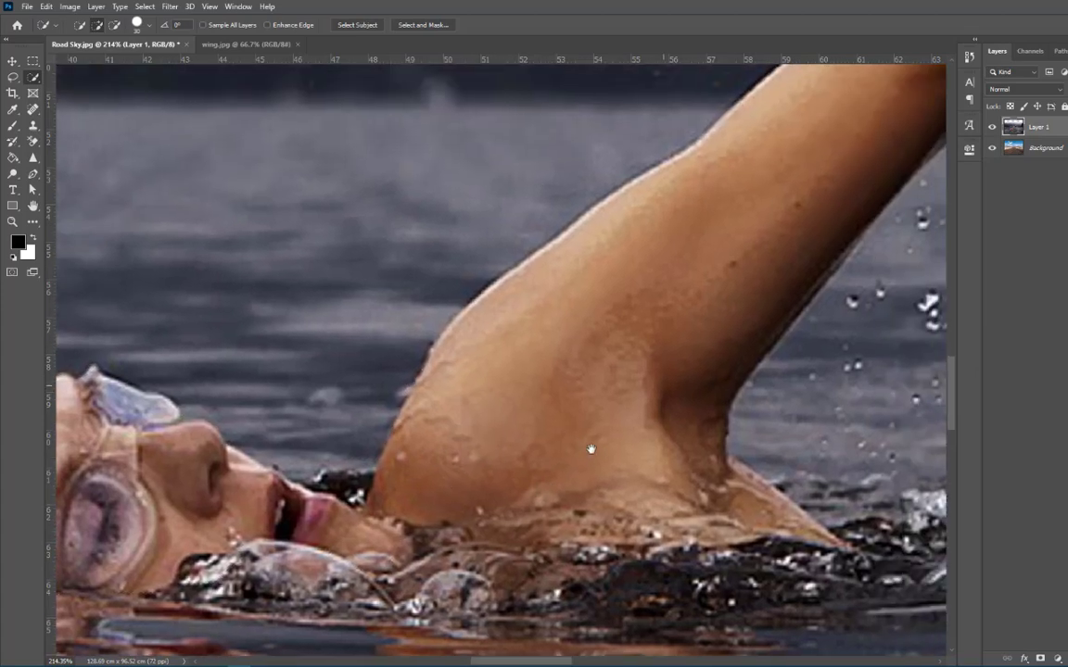
Step: Add the swimmer's shoulder and upper arm to the quick selection
drag(567, 294, 670, 234)
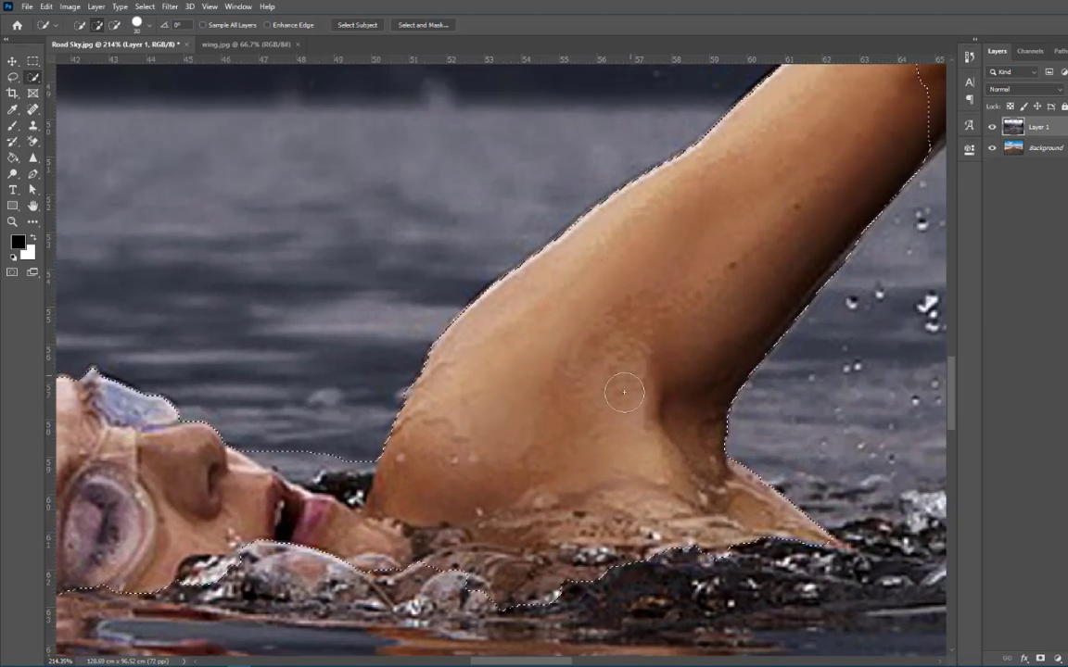
drag(624, 392, 467, 515)
mouse_move(501, 473)
mouse_down()
mouse_move(503, 393)
mouse_move(668, 297)
mouse_move(719, 300)
mouse_up()
drag(616, 391, 185, 666)
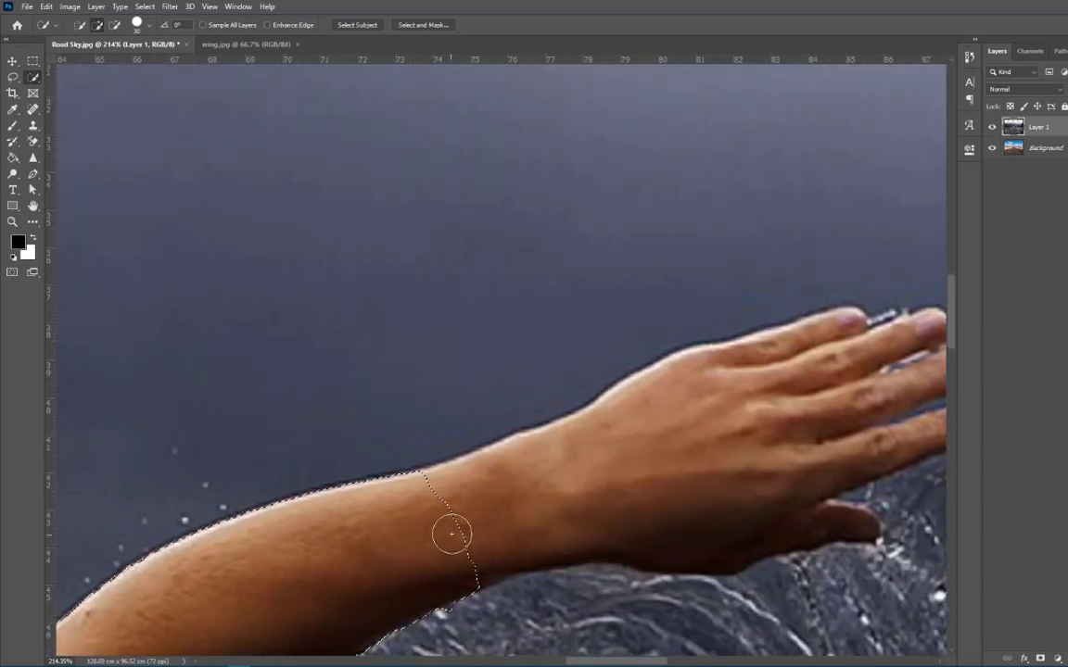
Step: Add the swimmer's forearm, hand and fingers to the quick selection
mouse_move(452, 534)
mouse_down()
mouse_move(744, 426)
mouse_move(805, 379)
mouse_move(849, 372)
mouse_move(860, 331)
mouse_up()
drag(714, 424, 206, 414)
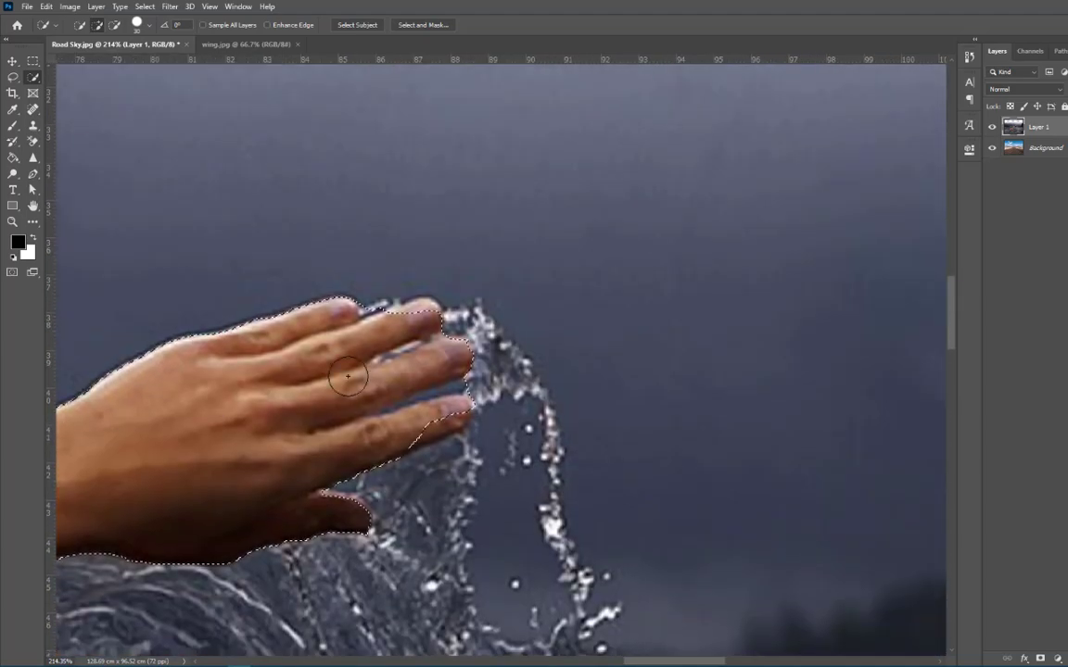
drag(320, 369, 383, 306)
drag(362, 375, 369, 351)
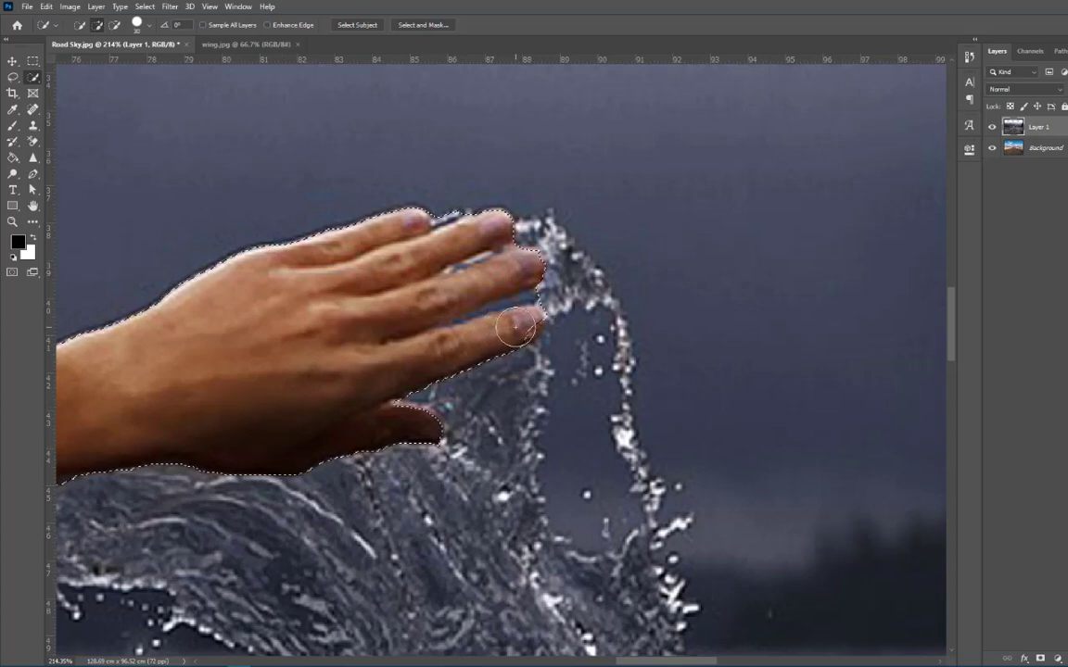
drag(342, 376, 524, 305)
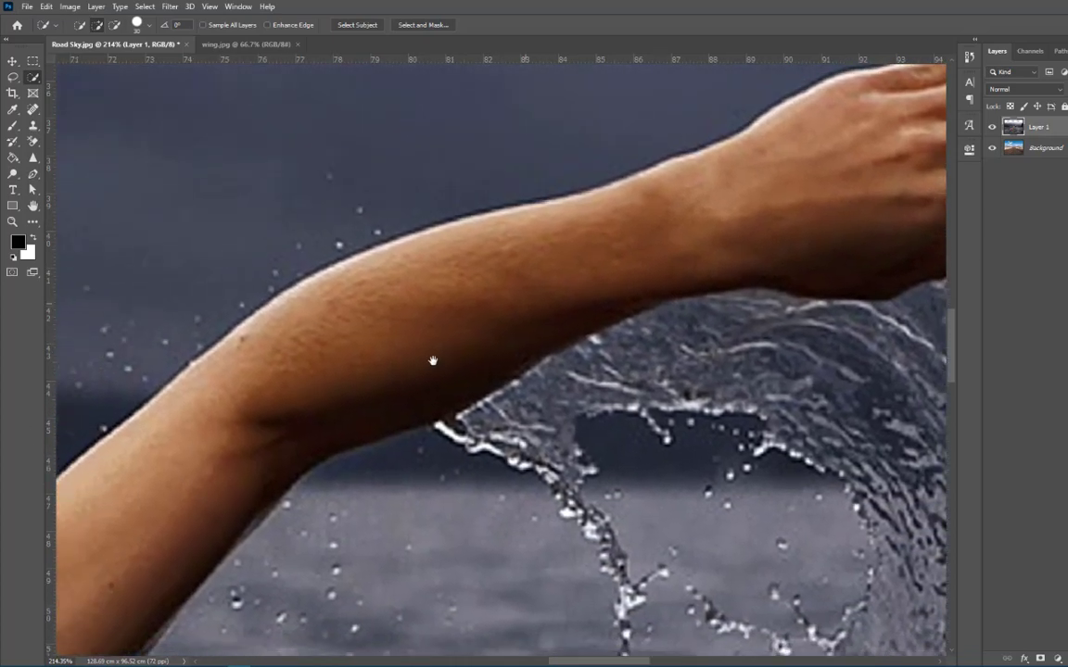
Step: Check the selection edges along the arm and shoulder, and mask the swimmer layer with the selection
drag(448, 362, 445, 270)
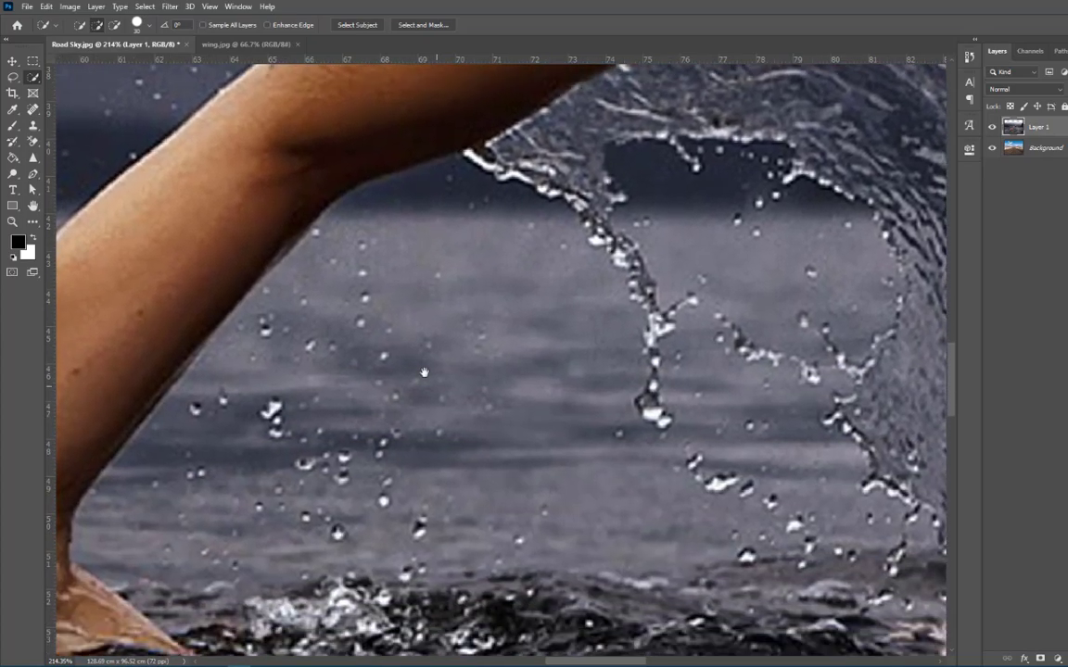
drag(424, 372, 482, 287)
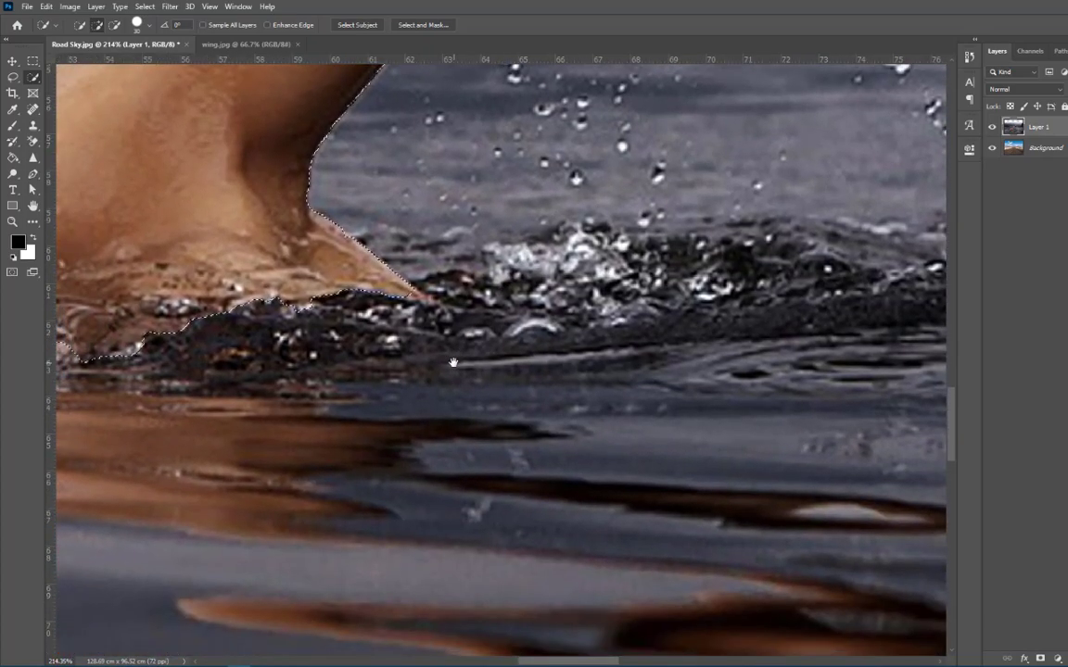
scroll(453, 363, down, 4)
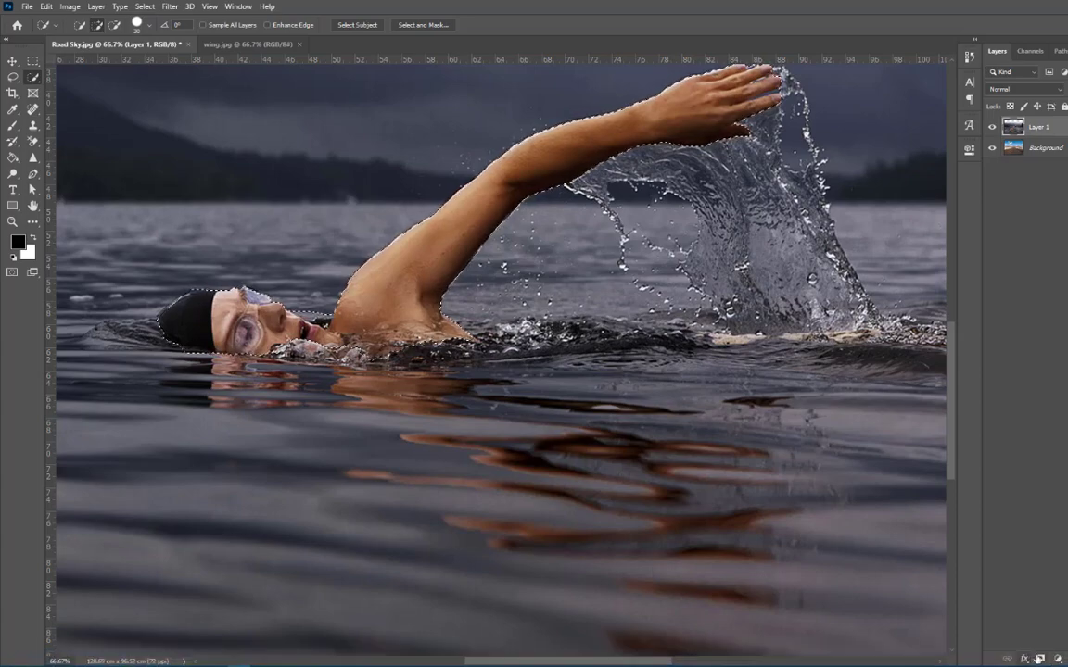
click(1040, 658)
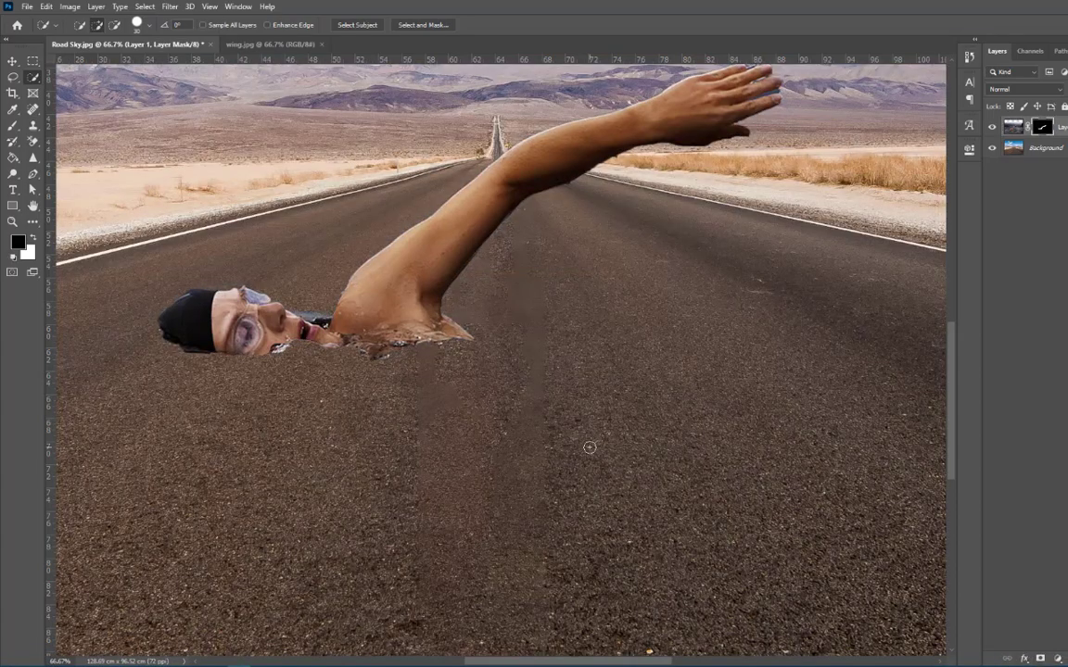
key(ctrl+0)
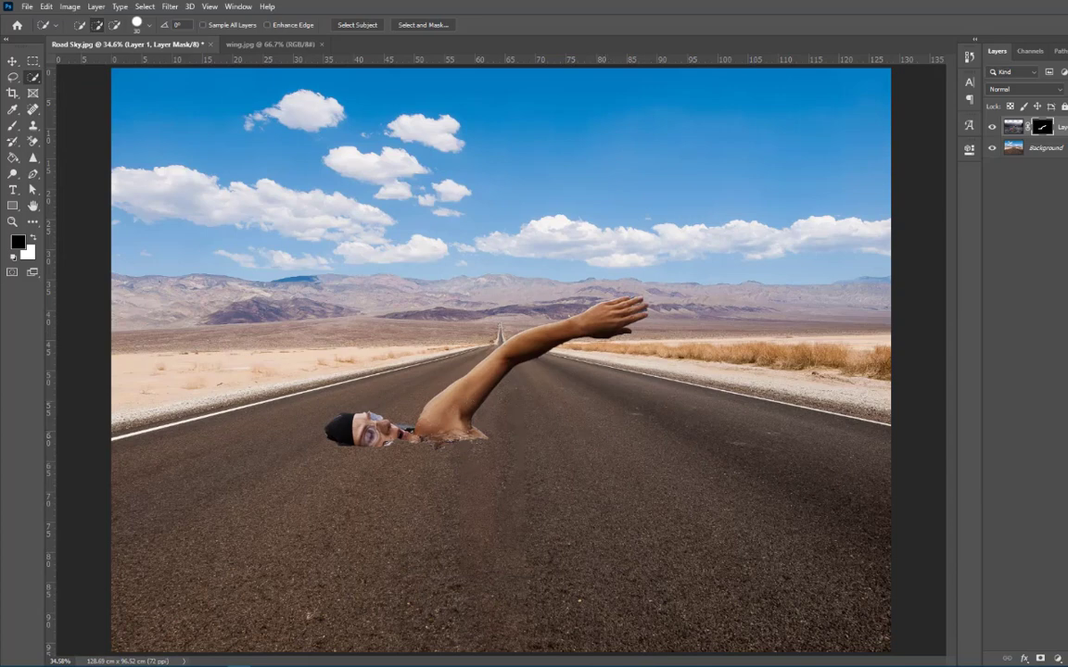
click(12, 61)
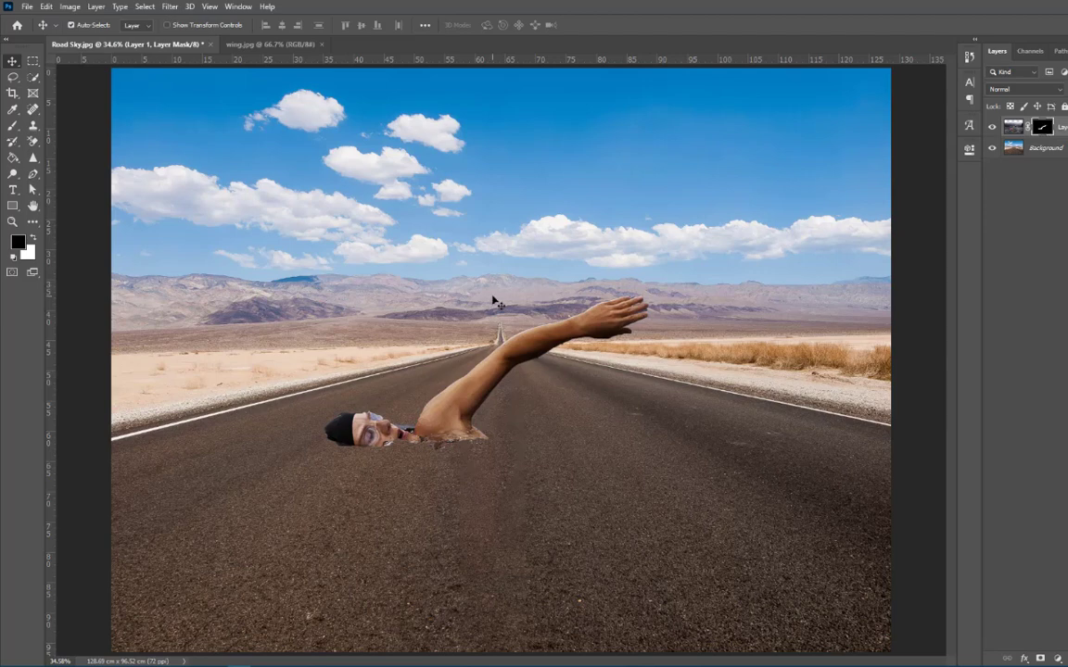
Step: Paint white on the swimmer's layer mask with a 250 px soft brush to reveal the water around the head and shoulder
key(b)
mouse_move(370, 464)
mouse_down()
mouse_move(493, 481)
mouse_move(429, 481)
mouse_move(388, 503)
mouse_move(336, 503)
mouse_move(276, 443)
mouse_move(287, 461)
mouse_move(417, 431)
mouse_move(311, 403)
mouse_move(332, 433)
mouse_move(263, 368)
mouse_move(293, 409)
mouse_move(278, 375)
mouse_move(357, 382)
mouse_move(429, 422)
mouse_up()
key(ctrl+z)
key(x)
key(bracketleft)
key(bracketleft)
key(bracketleft)
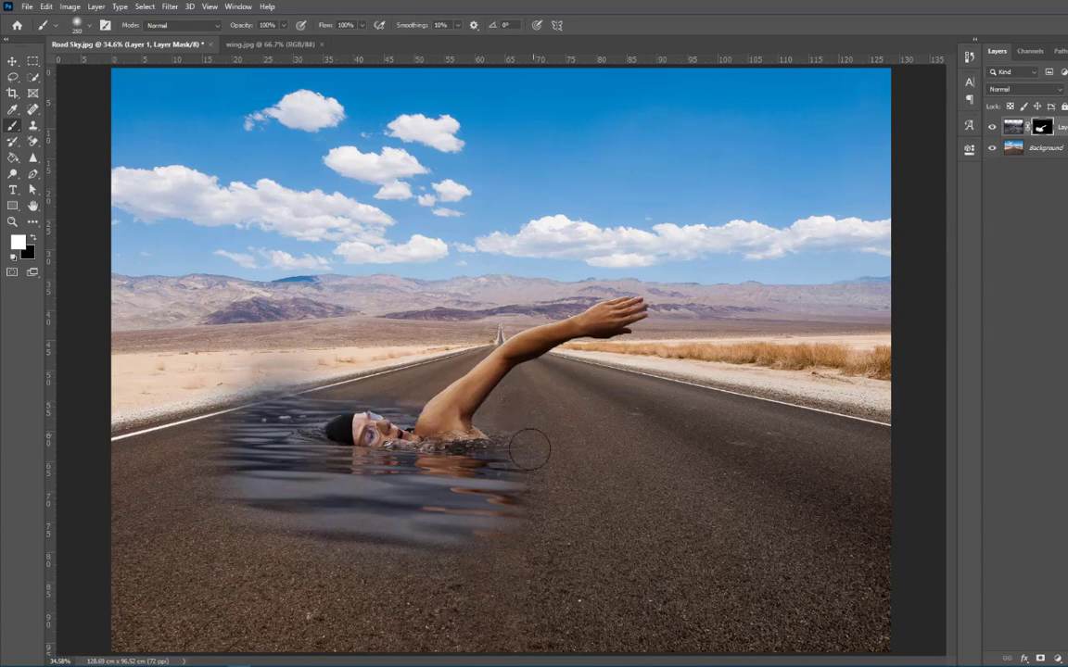
mouse_move(530, 451)
mouse_down()
mouse_move(478, 416)
mouse_move(559, 465)
mouse_up()
Step: Reveal the water, splashes and reflections behind and below the swimmer on the mask using a larger white brush
key(])
key(])
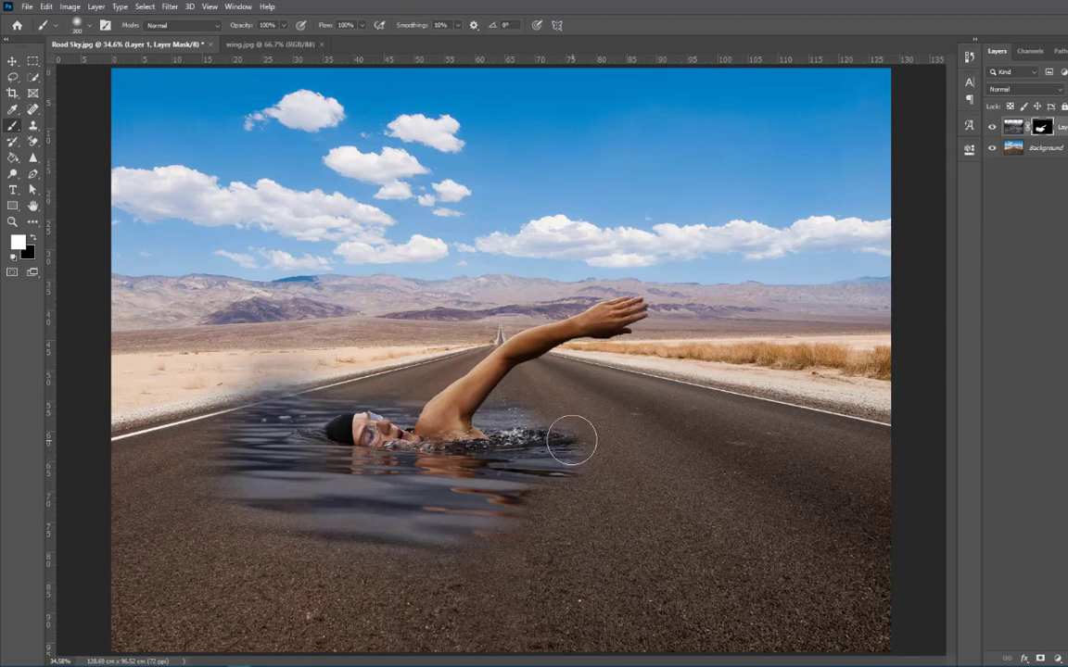
key(])
key(])
key(])
key(])
click(576, 439)
mouse_move(610, 438)
mouse_down()
mouse_move(688, 447)
mouse_move(547, 506)
mouse_move(641, 491)
mouse_move(334, 469)
mouse_move(269, 487)
mouse_move(242, 510)
mouse_up()
mouse_move(756, 493)
mouse_down()
mouse_move(713, 481)
mouse_move(647, 517)
mouse_move(770, 470)
mouse_move(710, 441)
mouse_move(584, 454)
mouse_move(512, 435)
mouse_move(463, 445)
mouse_up()
mouse_move(364, 441)
mouse_down()
mouse_move(354, 426)
mouse_move(360, 443)
mouse_up()
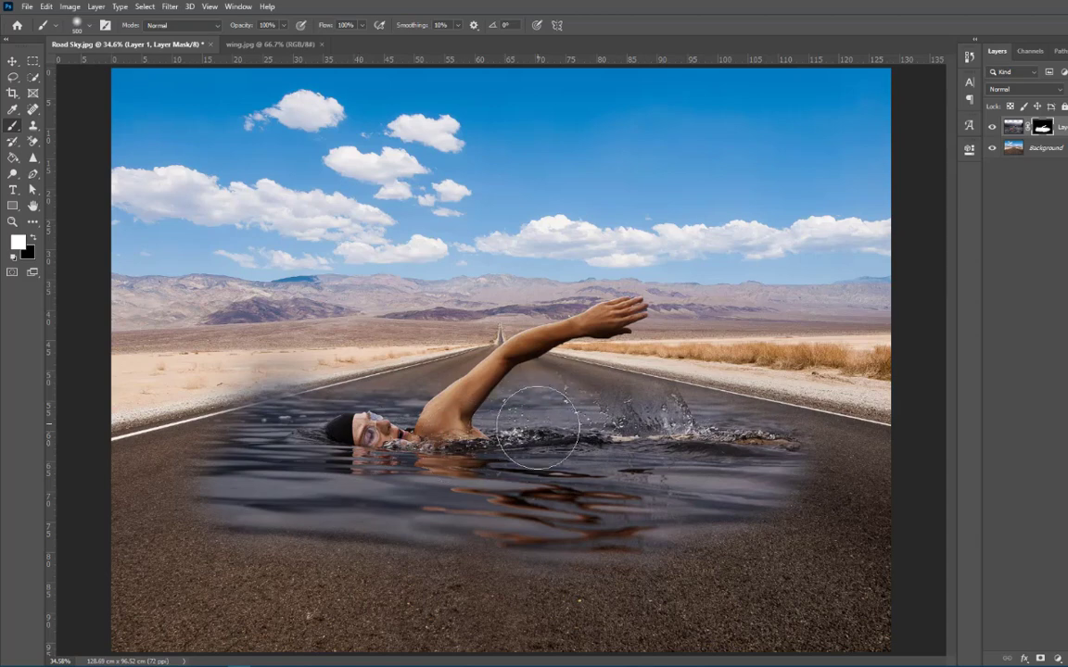
Step: Paint black on the mask to hide the water spilling over the sand and road edge beyond the swimmer's head
key(x)
mouse_move(284, 360)
mouse_down()
mouse_move(203, 376)
mouse_move(294, 362)
mouse_move(194, 358)
mouse_move(278, 349)
mouse_move(212, 377)
mouse_move(304, 349)
mouse_up()
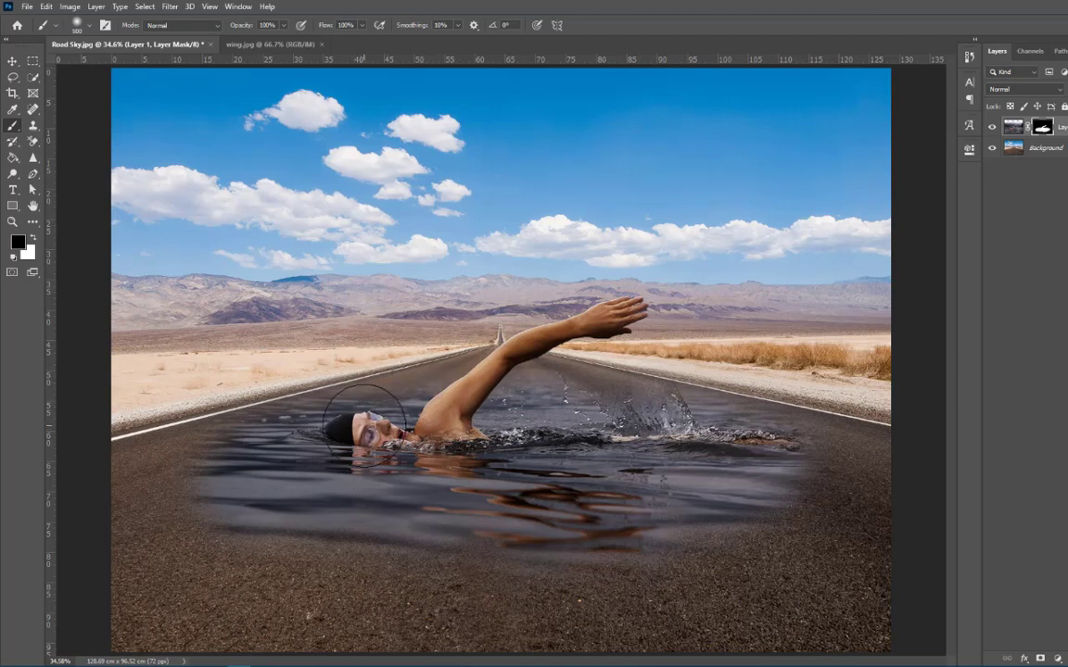
key(x)
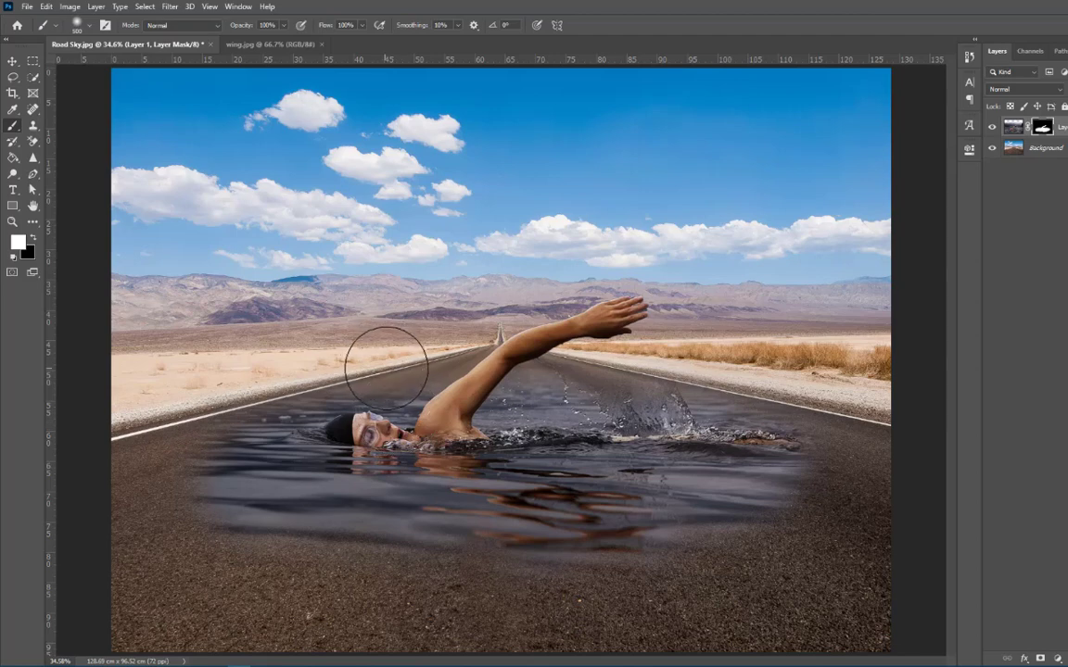
Step: Extend the revealed water toward both road edges and the foreground by painting white on the mask with a 300 px brush
key(bracketleft)
key(bracketleft)
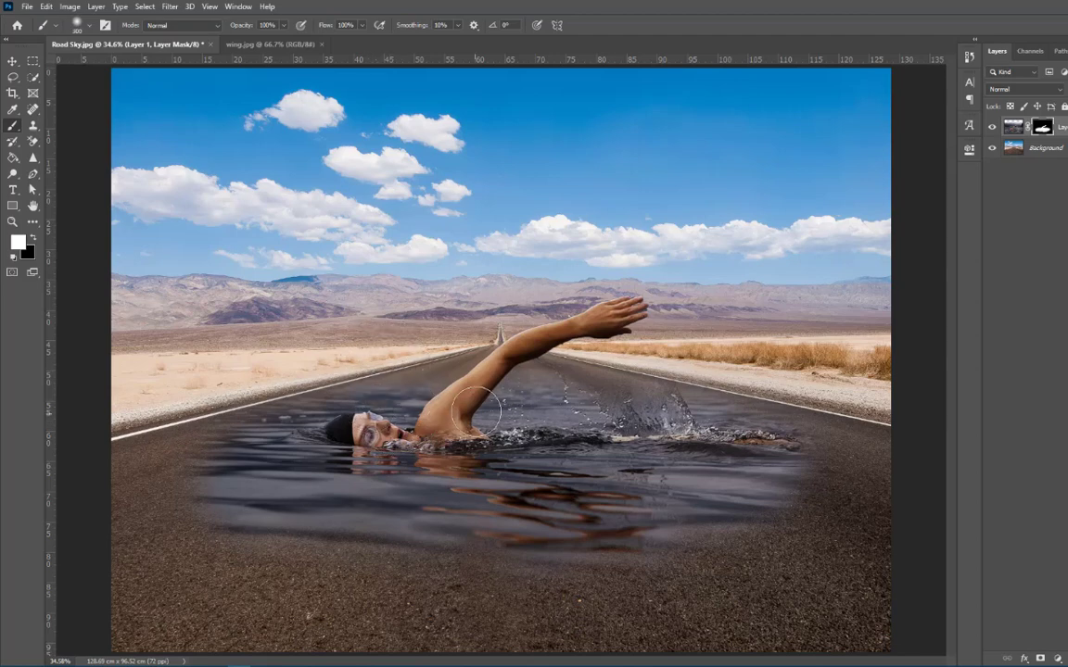
mouse_move(654, 414)
mouse_down()
mouse_move(689, 444)
mouse_move(798, 460)
mouse_move(821, 480)
mouse_move(813, 522)
mouse_move(708, 544)
mouse_move(531, 545)
mouse_move(350, 520)
mouse_move(317, 480)
mouse_move(264, 472)
mouse_move(248, 439)
mouse_move(173, 466)
mouse_move(179, 502)
mouse_move(236, 531)
mouse_move(461, 573)
mouse_move(307, 532)
mouse_move(661, 576)
mouse_move(611, 554)
mouse_move(724, 565)
mouse_move(697, 583)
mouse_move(575, 591)
mouse_up()
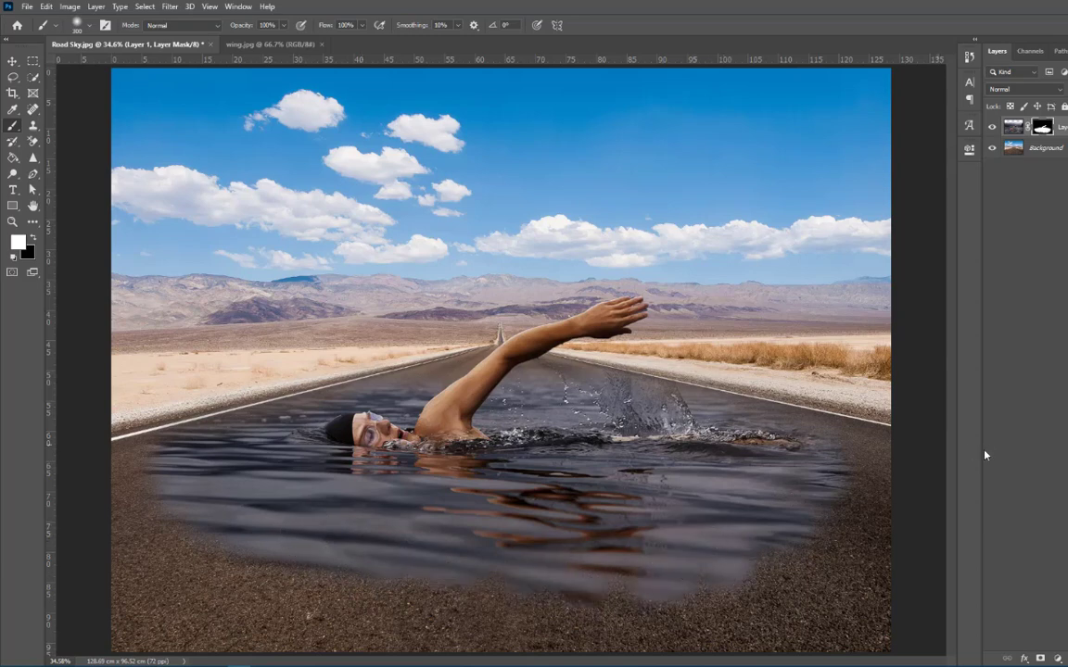
drag(839, 446, 769, 432)
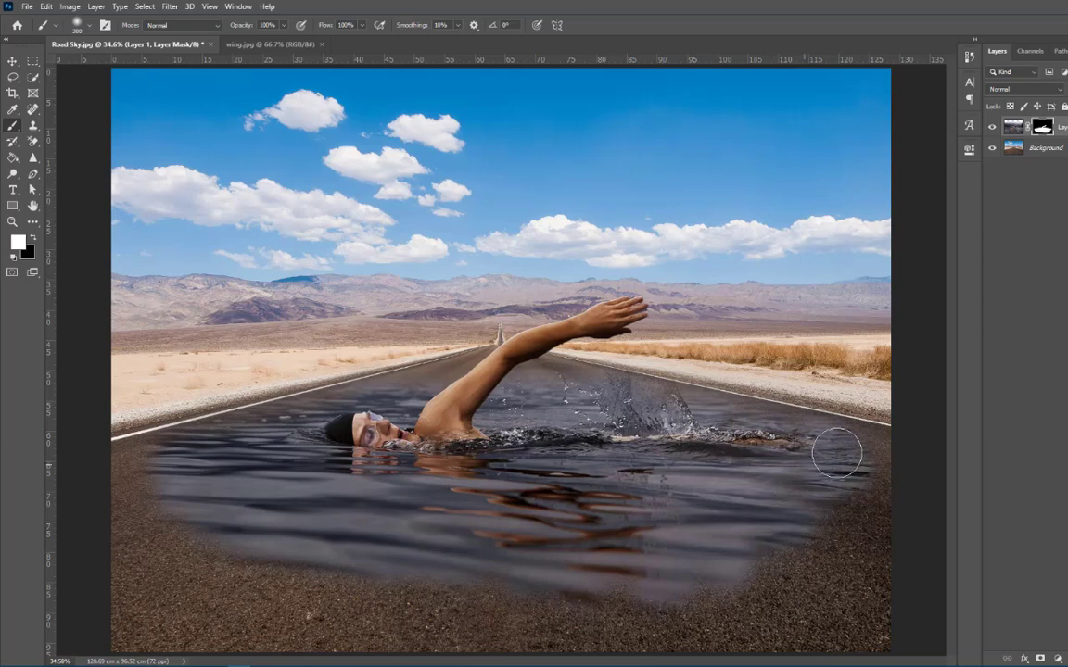
mouse_move(196, 448)
mouse_down()
mouse_move(139, 484)
mouse_move(149, 524)
mouse_move(196, 533)
mouse_up()
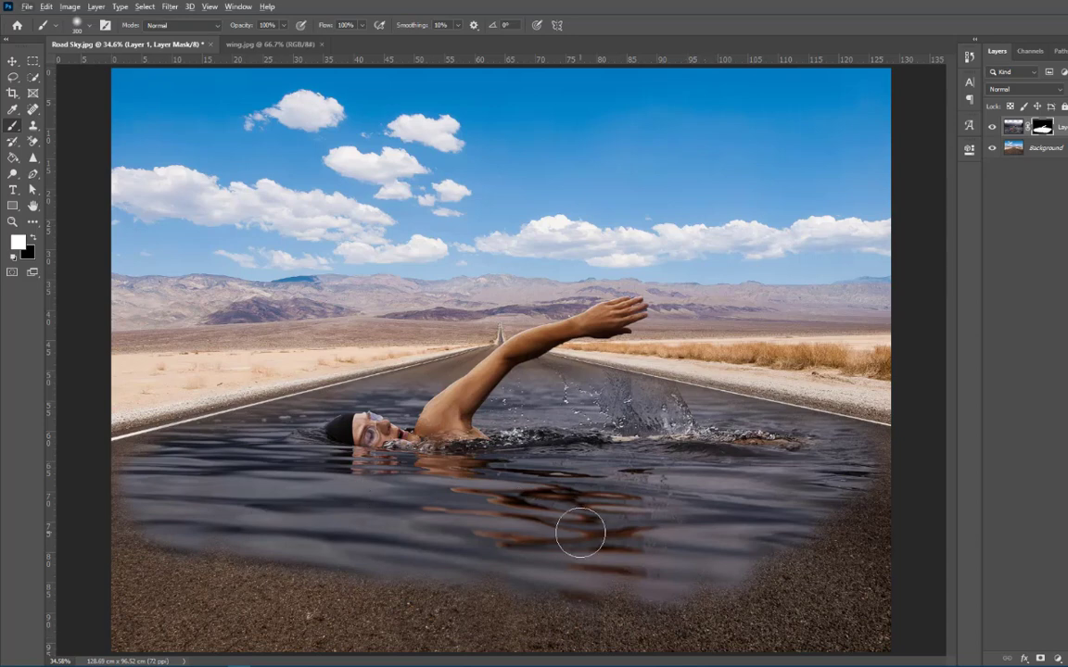
Step: Trim the water's near edge on the asphalt by painting black on the mask, undoing the last stroke
key(x)
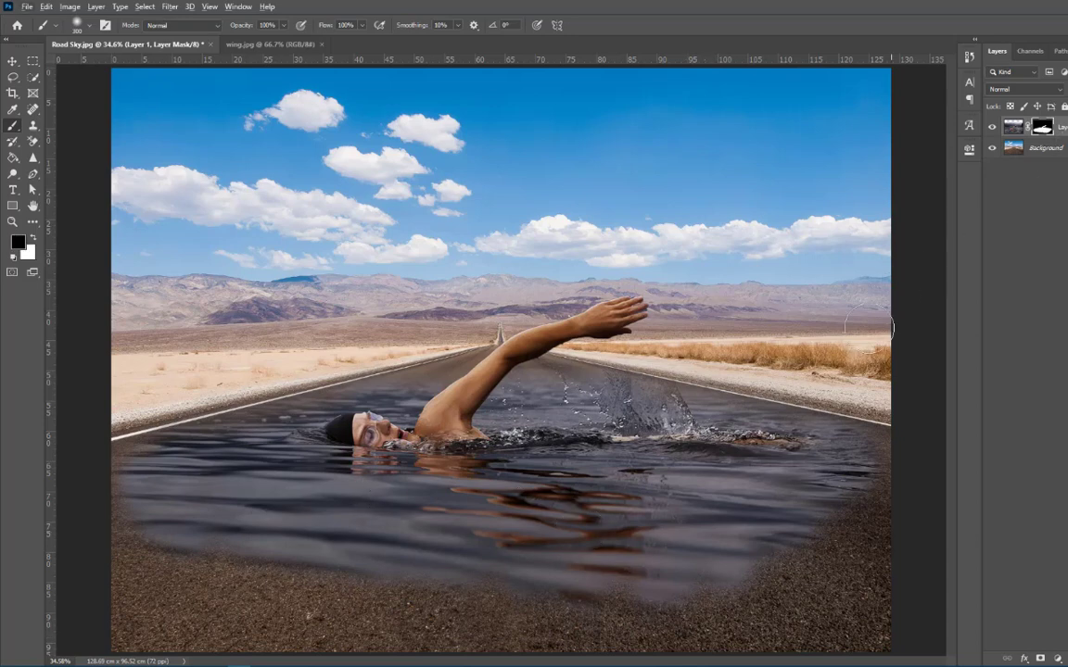
drag(758, 603, 438, 572)
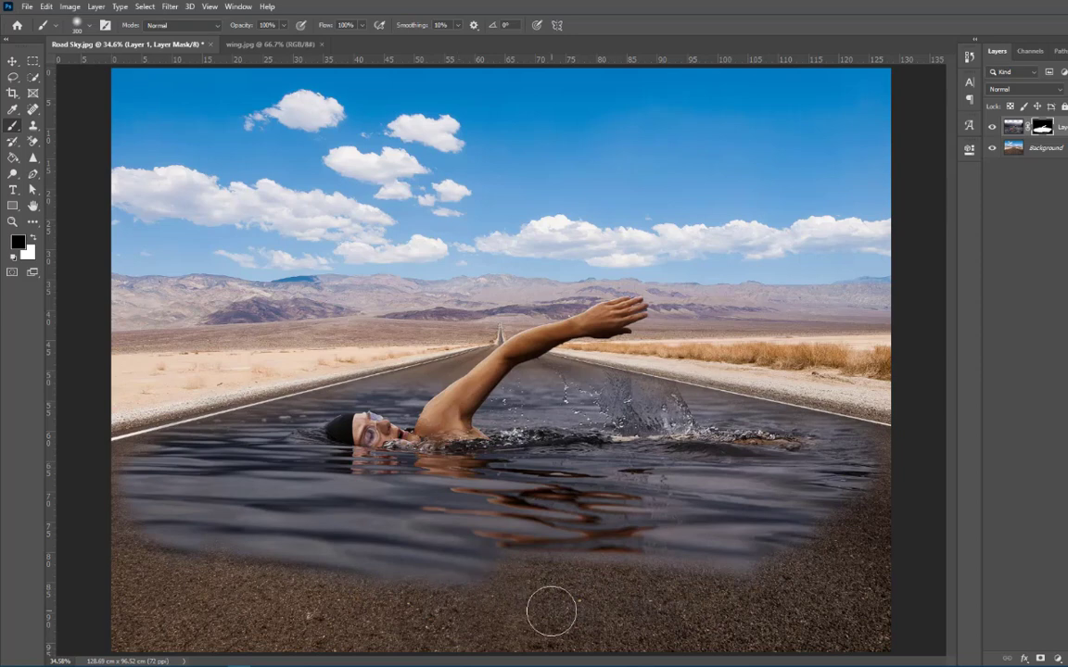
key(ctrl+z)
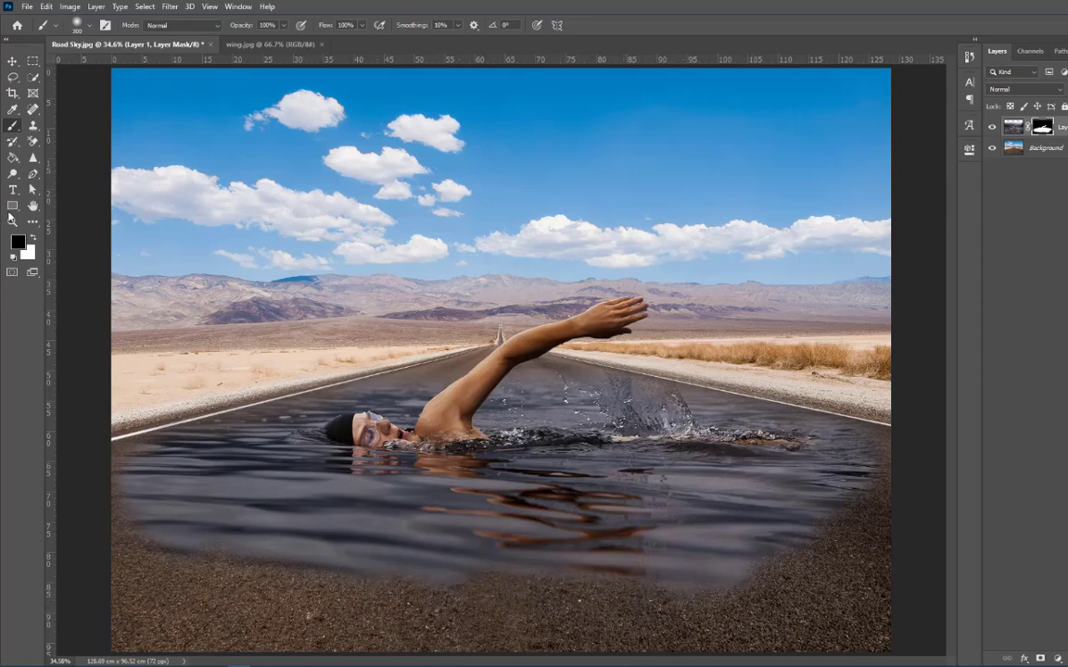
click(13, 61)
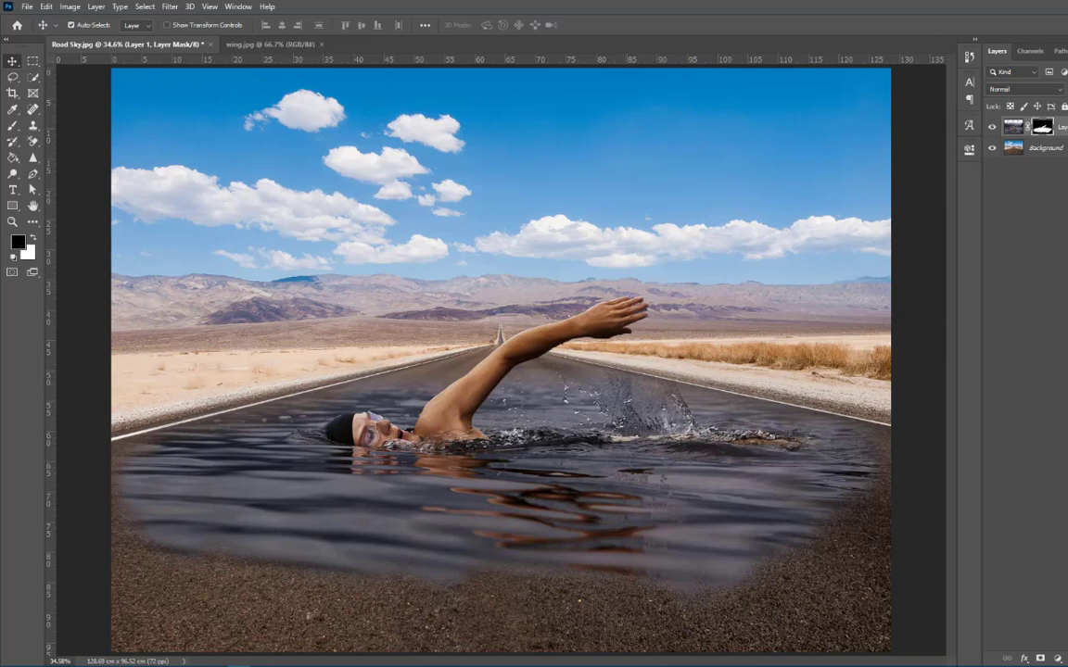
Step: Duplicate the masked swimmer layer and set the original lower layer's blend mode to Hard Light
click(1010, 130)
key(ctrl+j)
click(1053, 147)
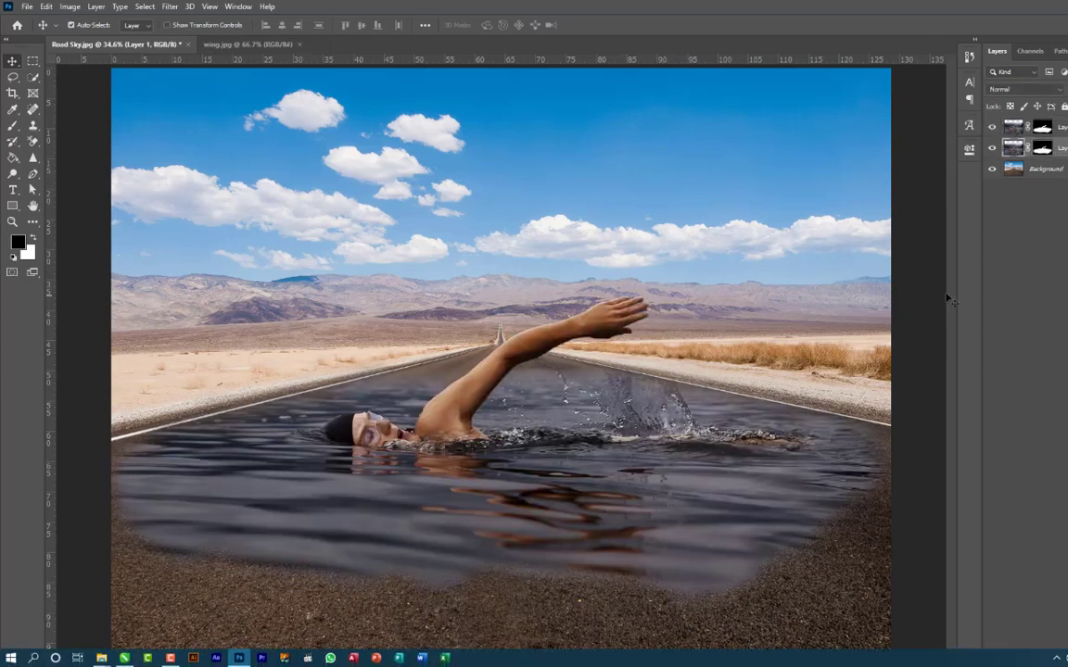
click(1033, 90)
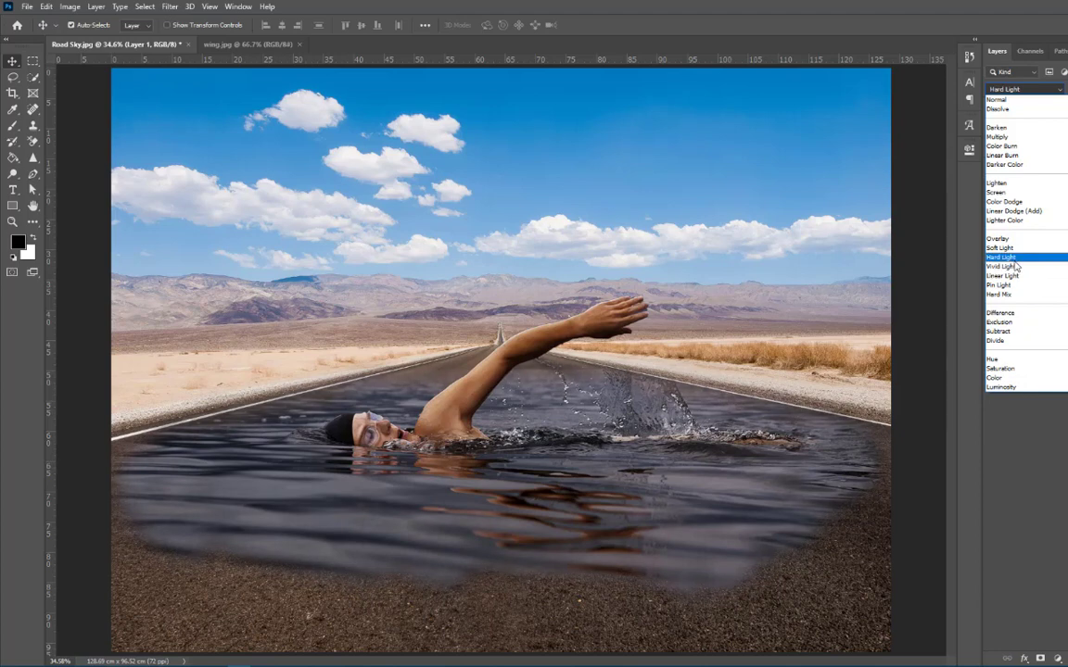
click(1014, 263)
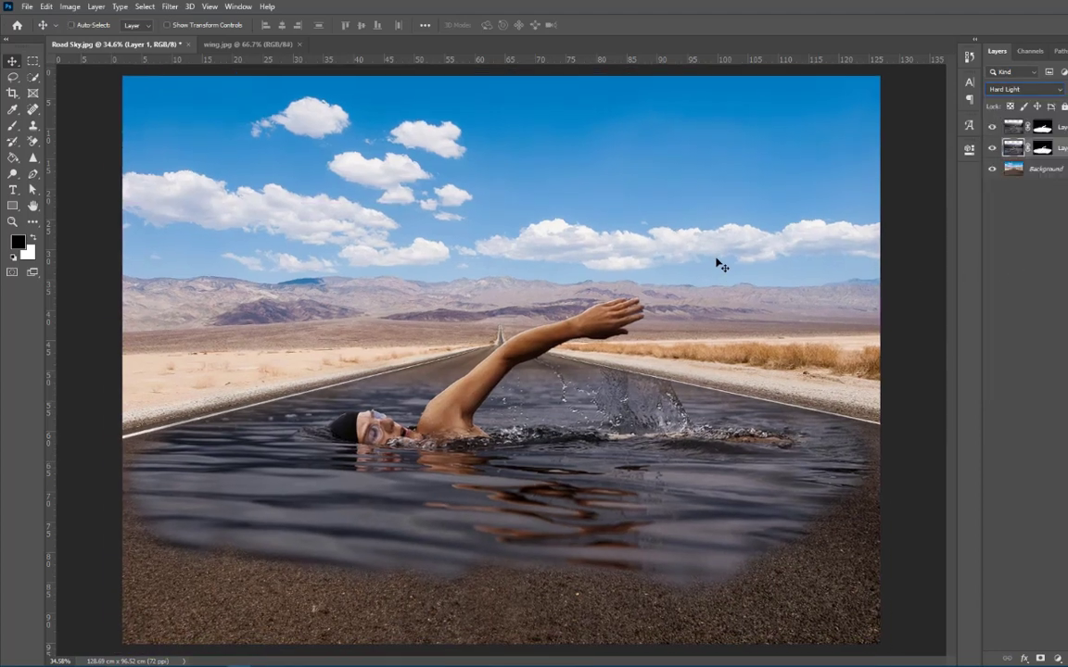
key(ctrl+minus)
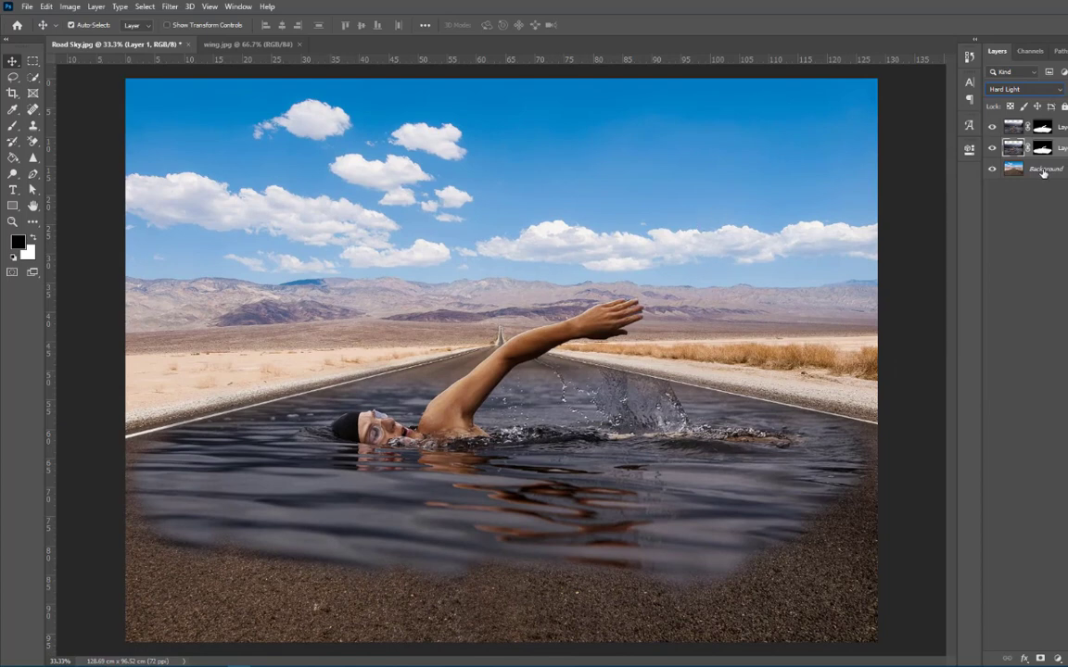
Step: Preview the Hard Light layer with the upper copy hidden, and compare blend modes on the copy, ending on Normal
click(1064, 128)
shift+click(1063, 151)
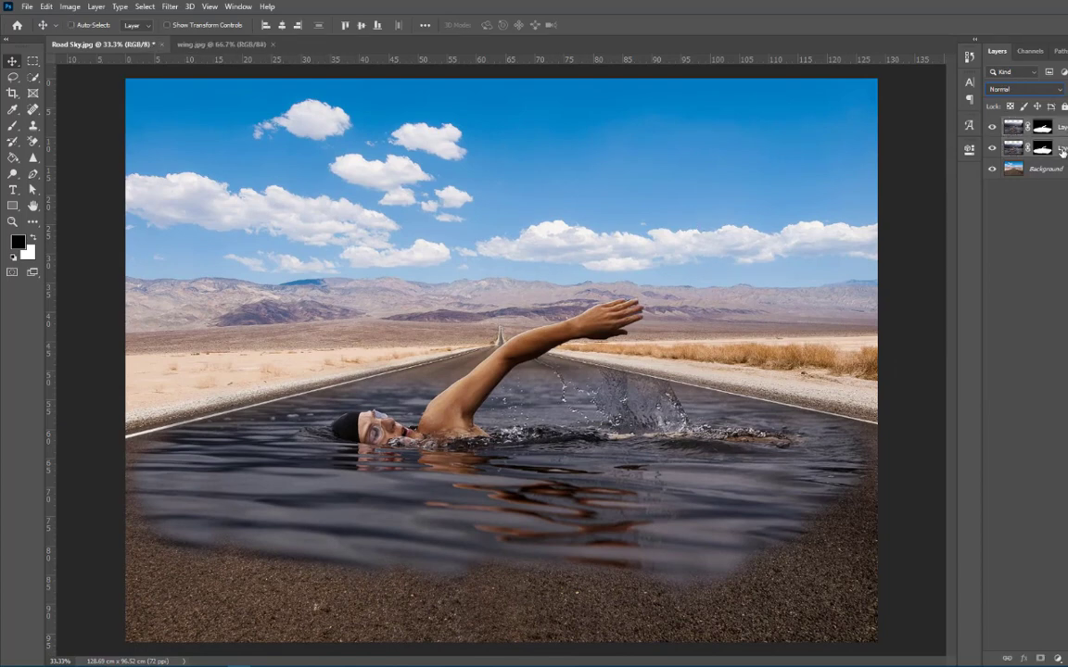
click(1013, 128)
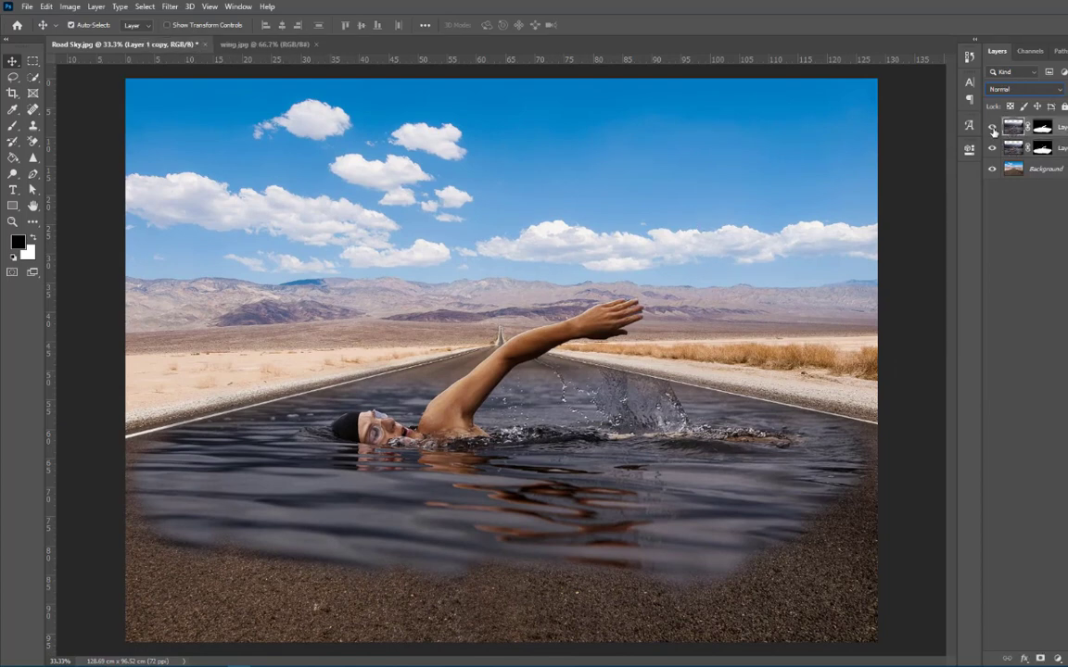
click(991, 128)
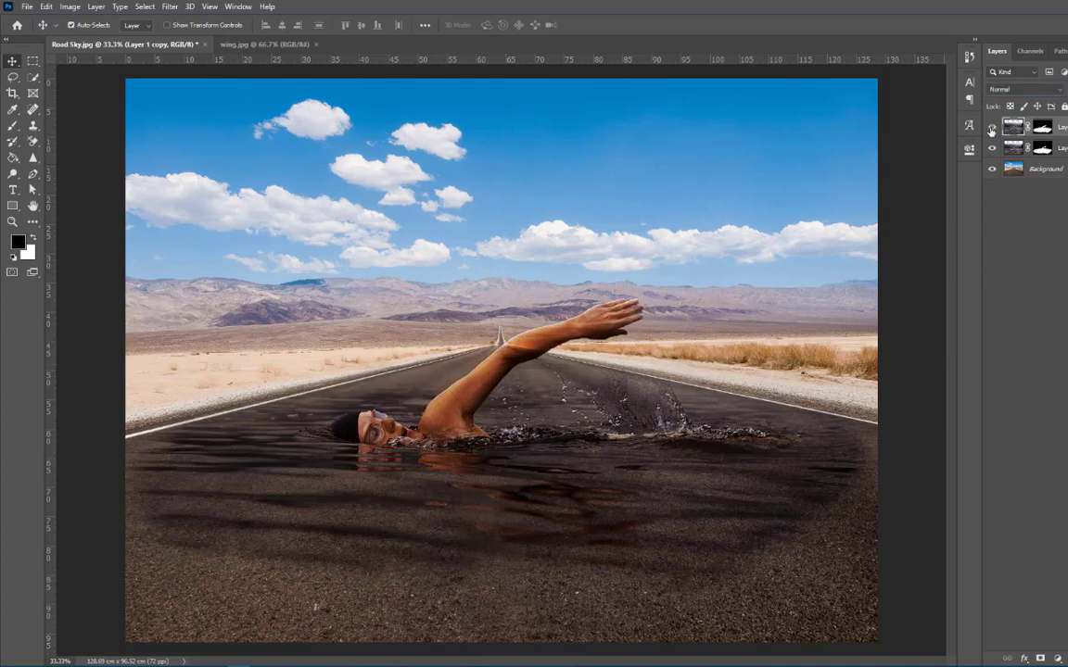
click(991, 128)
click(1019, 89)
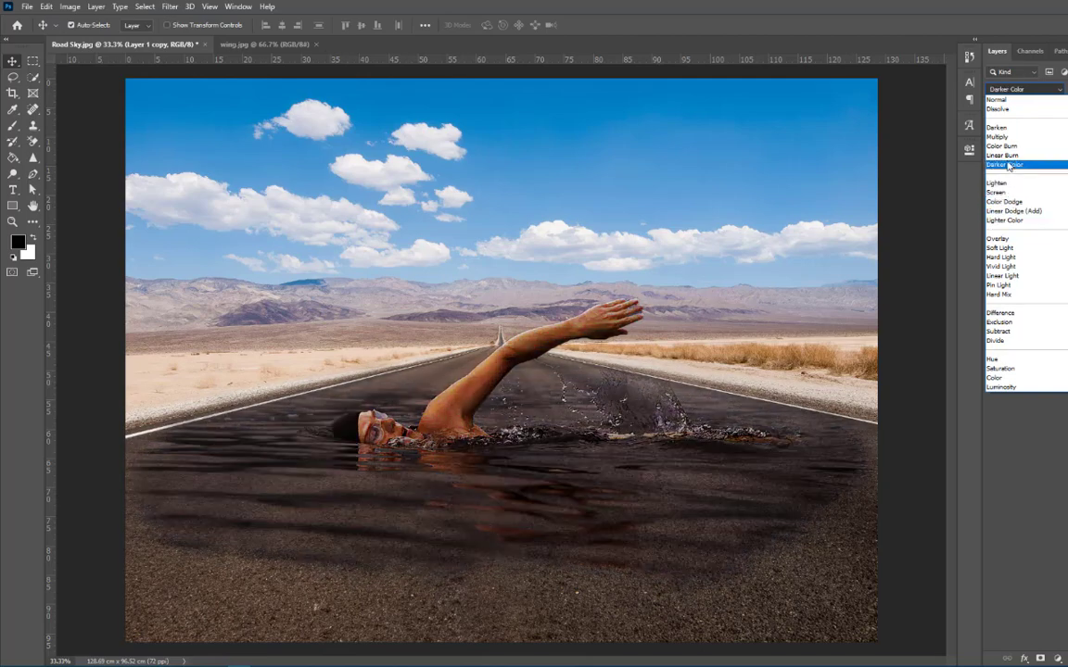
click(996, 99)
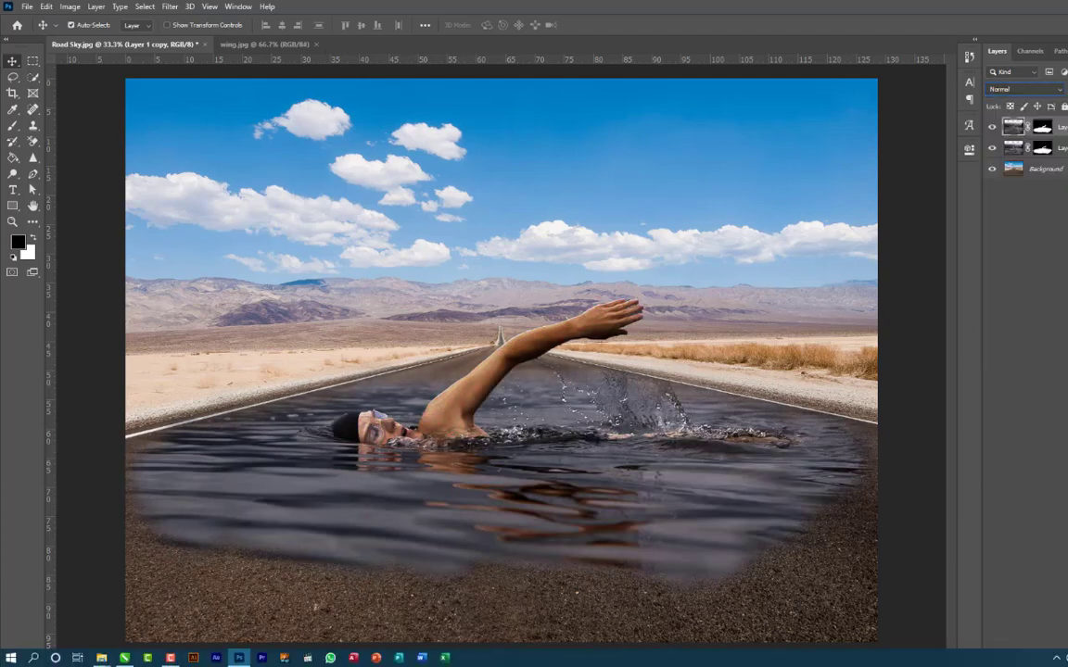
Step: Group the two swimmer layers together
click(1056, 148)
shift+click(1056, 127)
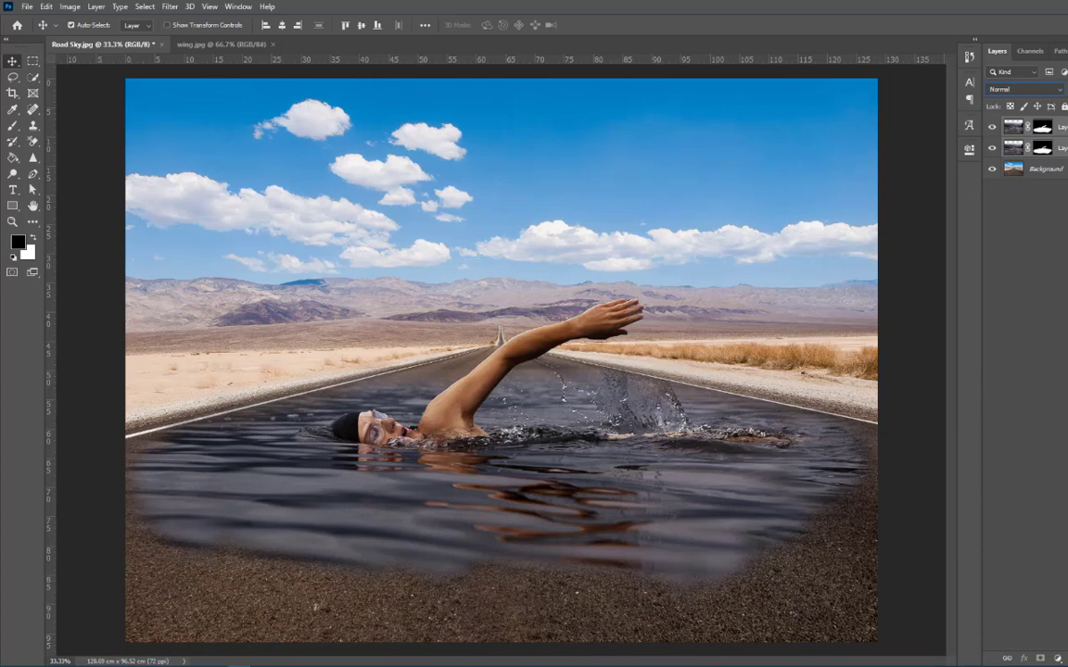
key(ctrl+g)
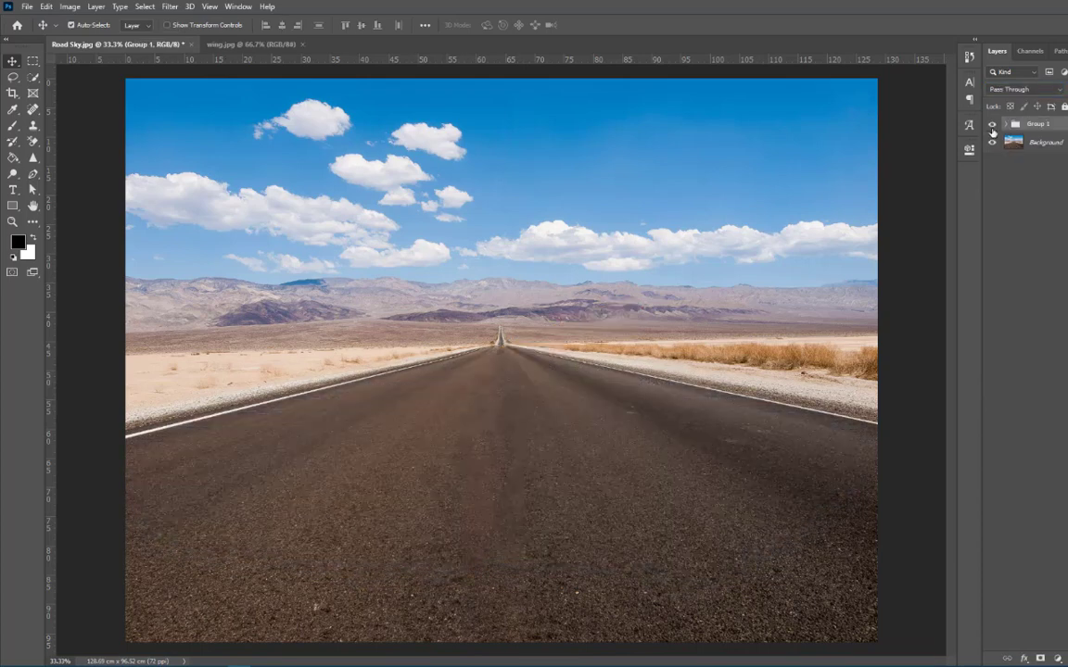
Step: Add a Hue/Saturation adjustment layer above the swimmer group and set its Blues saturation to -100
click(1061, 659)
click(1061, 538)
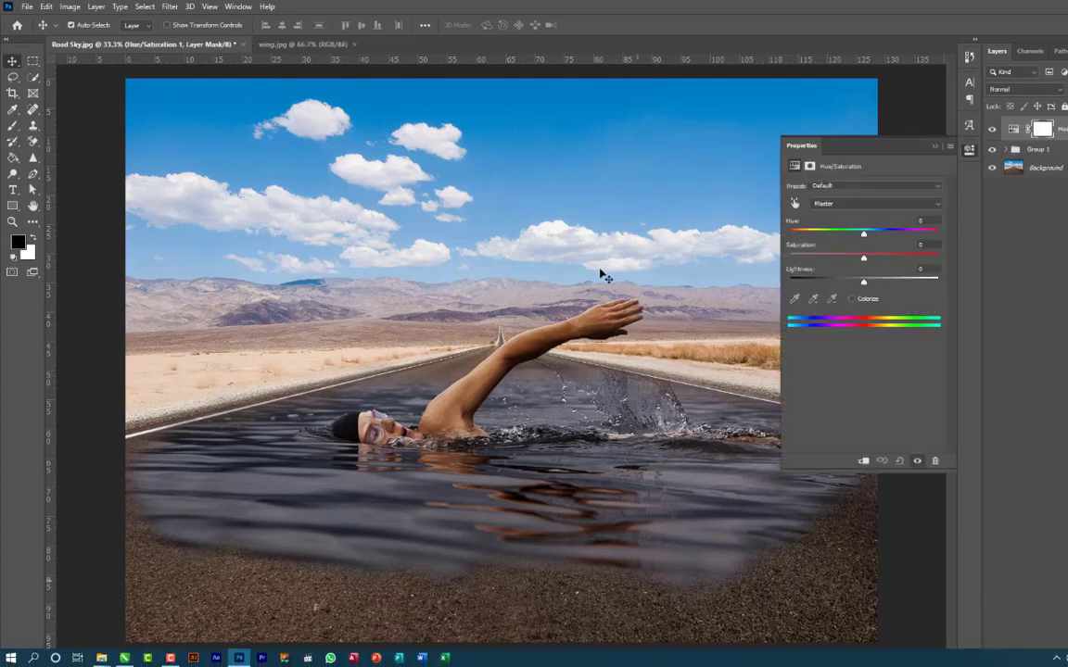
click(872, 204)
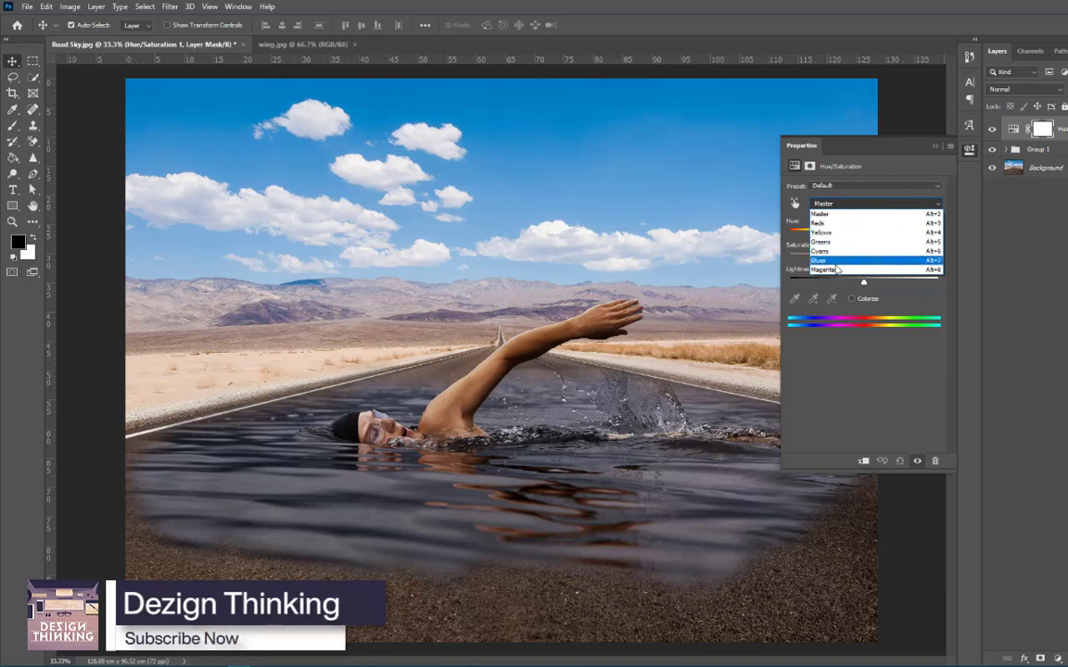
click(836, 266)
drag(863, 263, 734, 267)
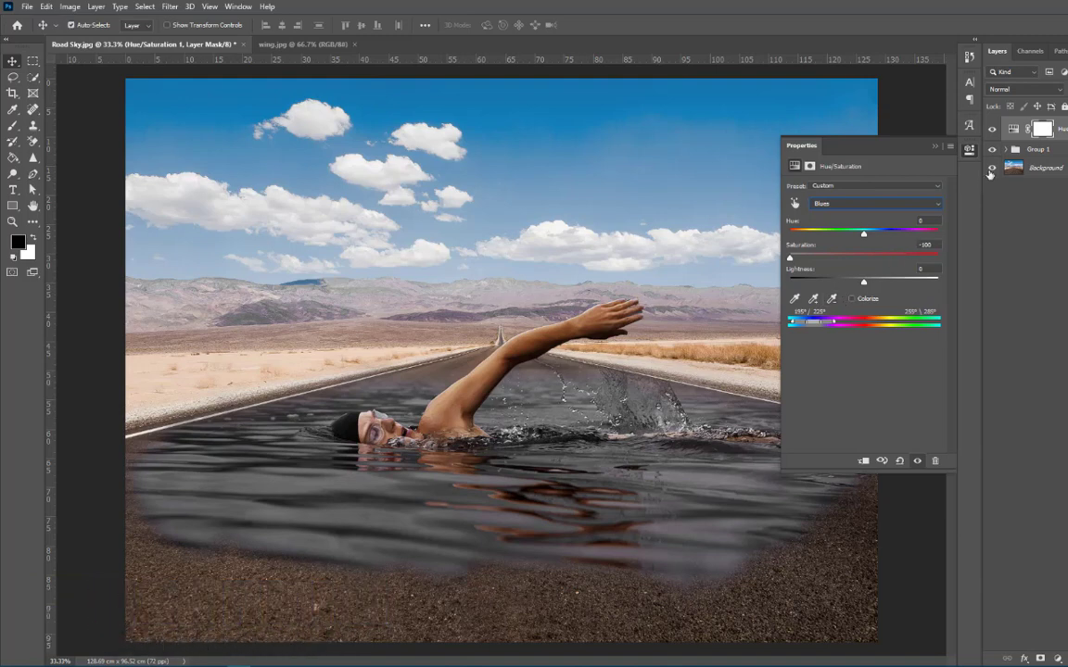
Step: Clip the Hue/Saturation adjustment to the swimmer group and check its Blues range
alt+click(1022, 138)
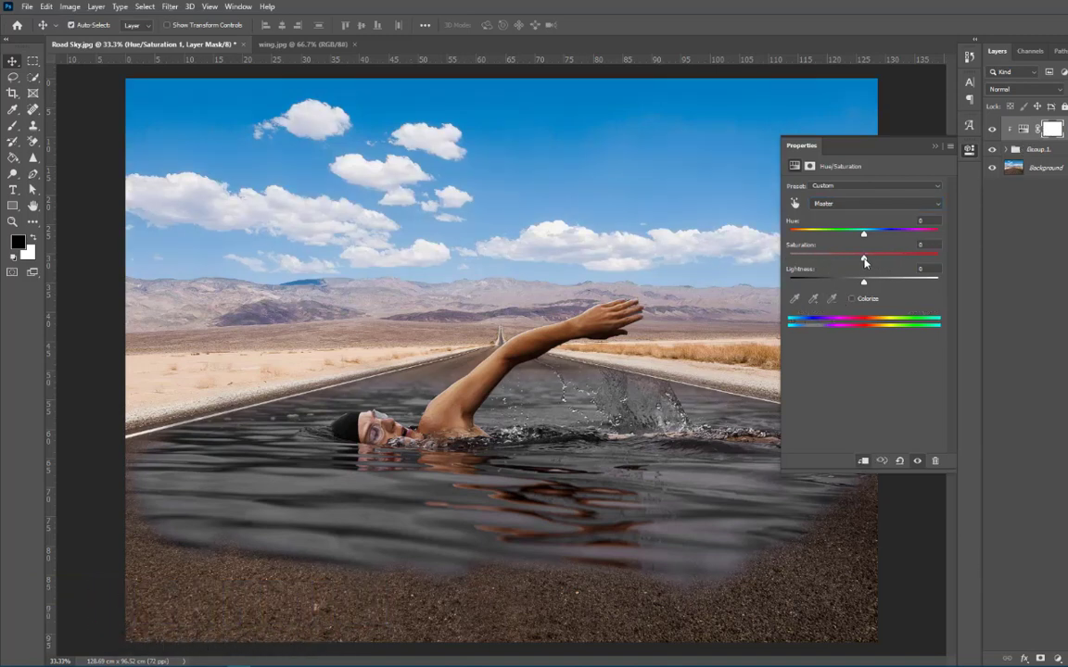
click(859, 203)
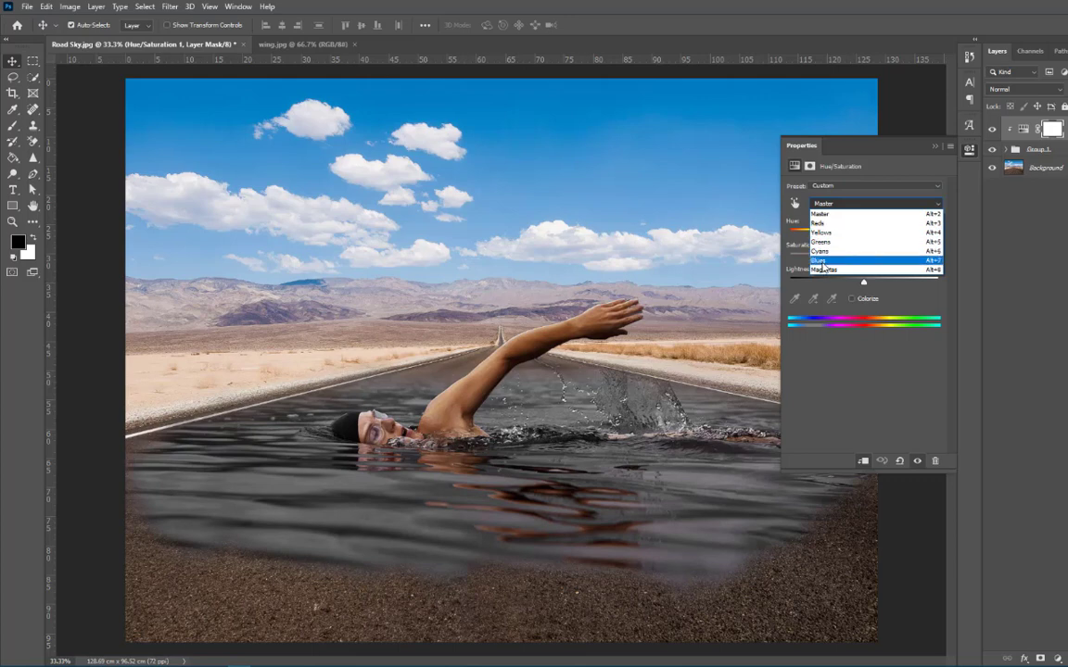
click(821, 264)
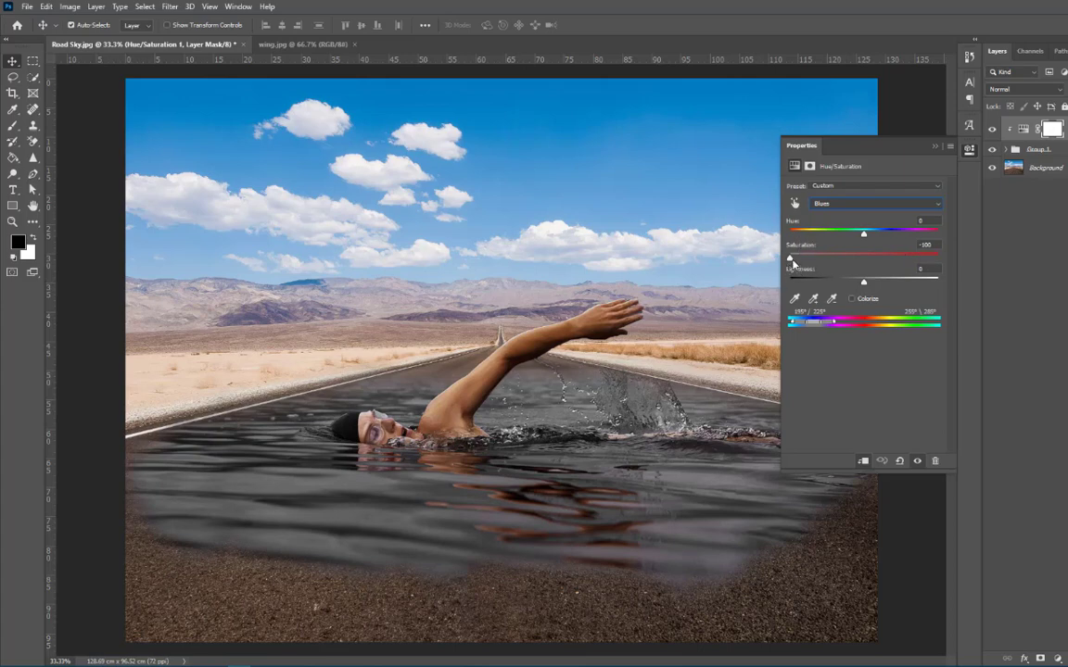
Step: Lower the Cyans saturation of the Hue/Saturation adjustment to its minimum
click(903, 204)
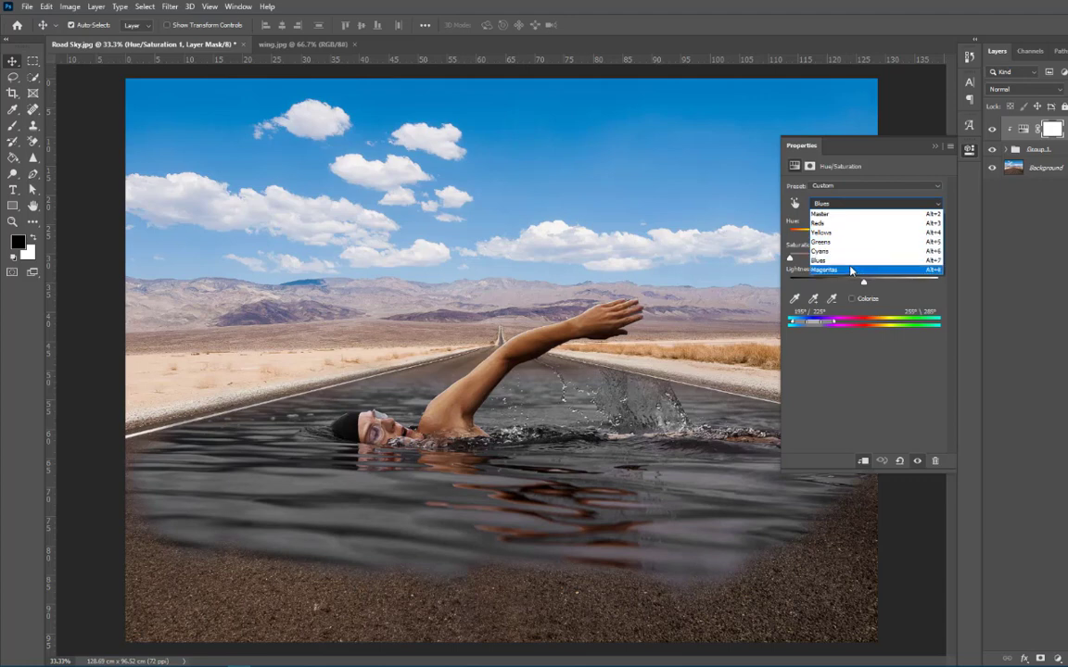
click(839, 251)
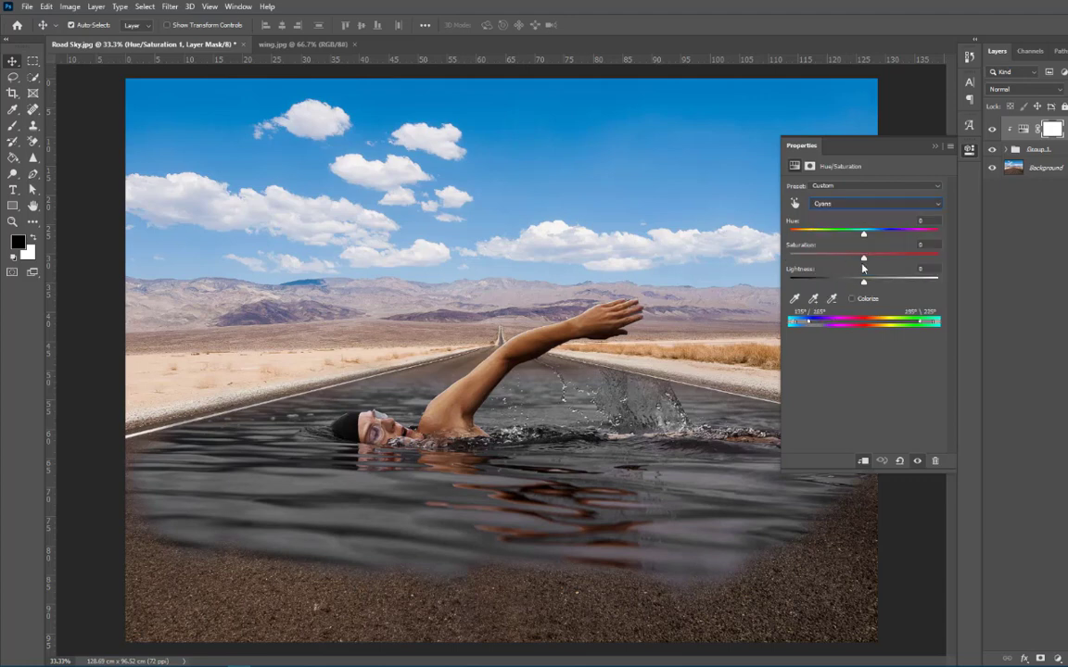
drag(841, 264, 790, 266)
Step: Set the Reds saturation of the Hue/Saturation adjustment to -50
click(858, 204)
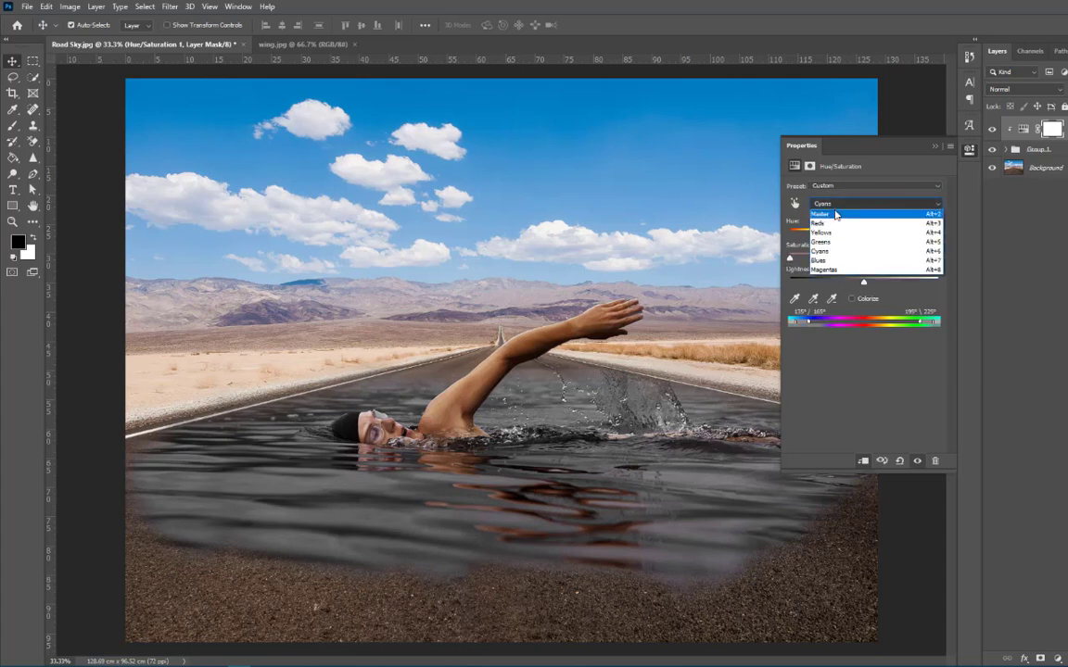
click(831, 224)
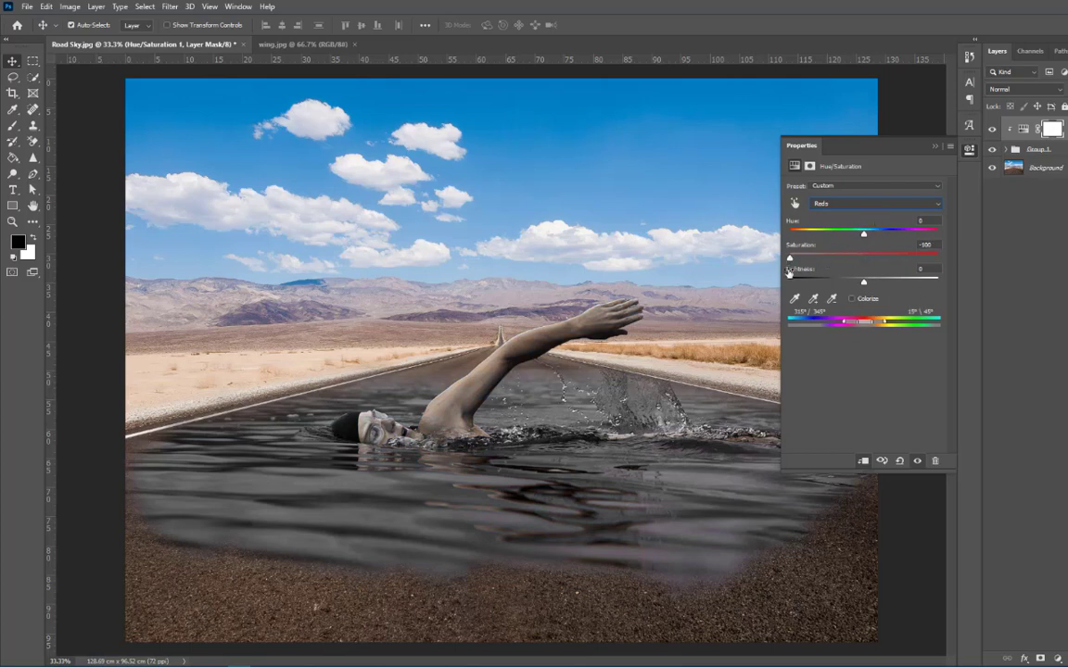
drag(788, 259, 823, 261)
click(918, 245)
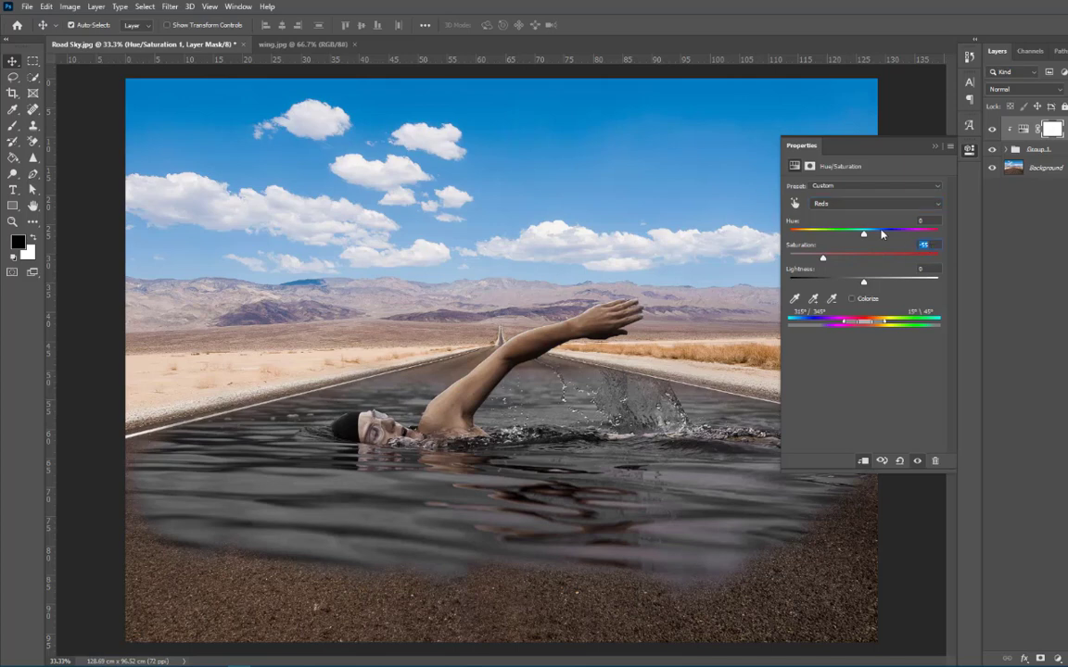
text(-50)
Step: Lower the Magentas and Greens saturation of the Hue/Saturation adjustment to the minimum
click(876, 204)
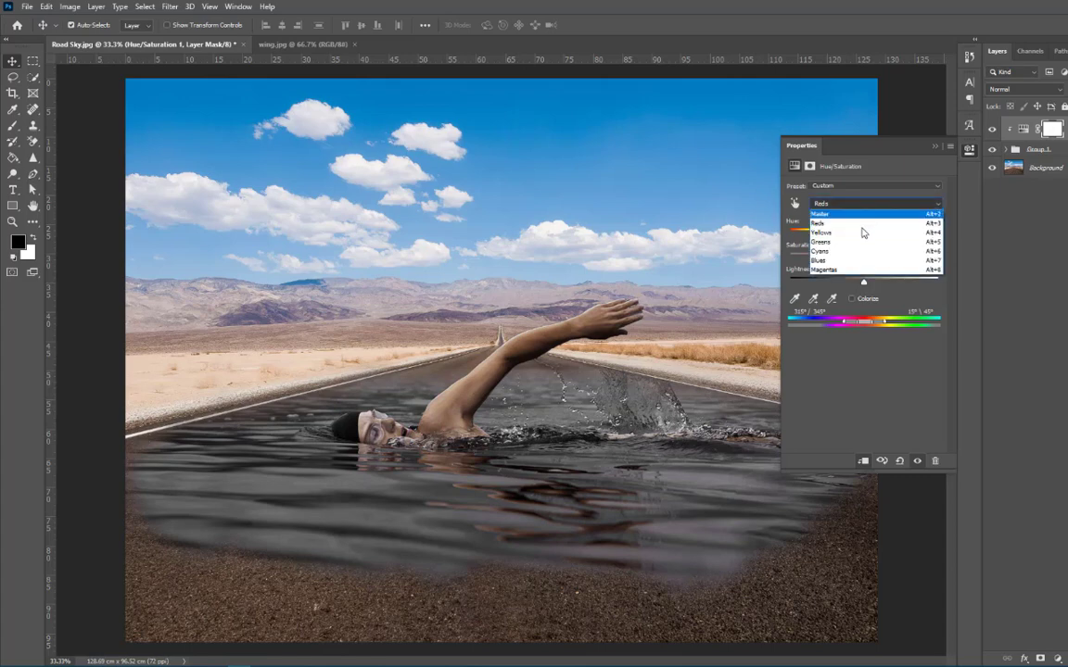
click(839, 270)
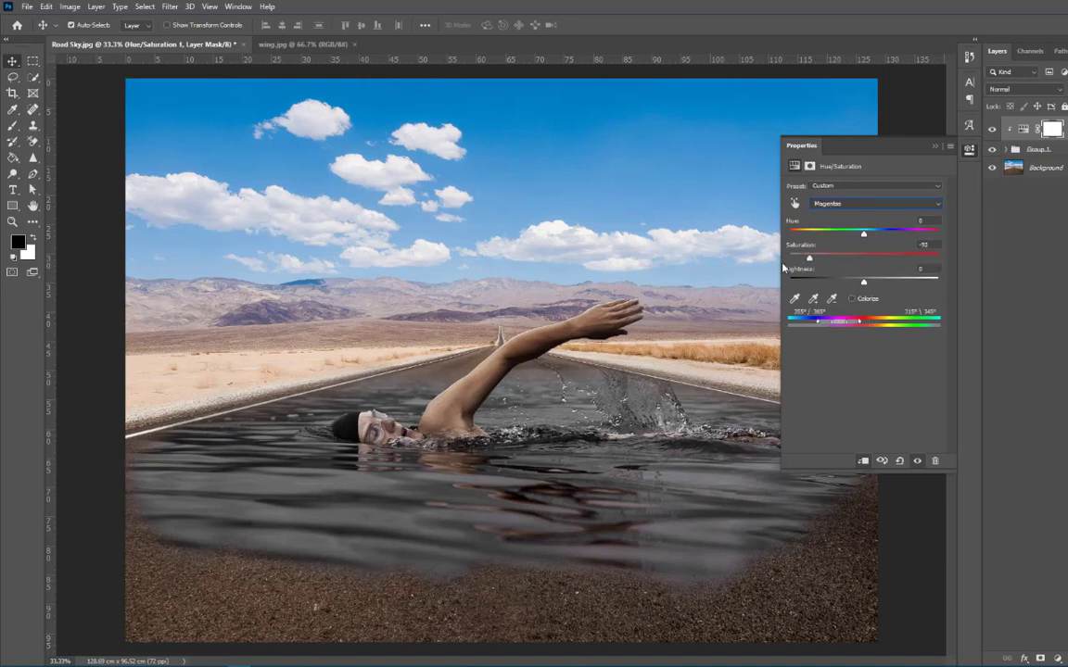
drag(865, 258, 764, 244)
click(838, 204)
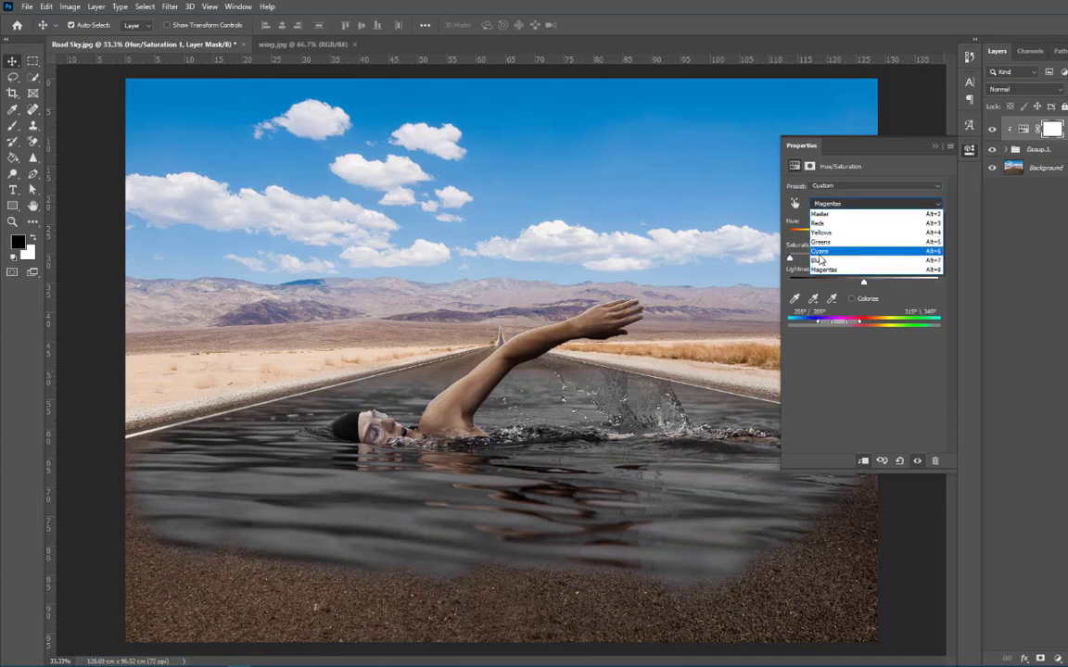
click(821, 242)
drag(864, 259, 779, 268)
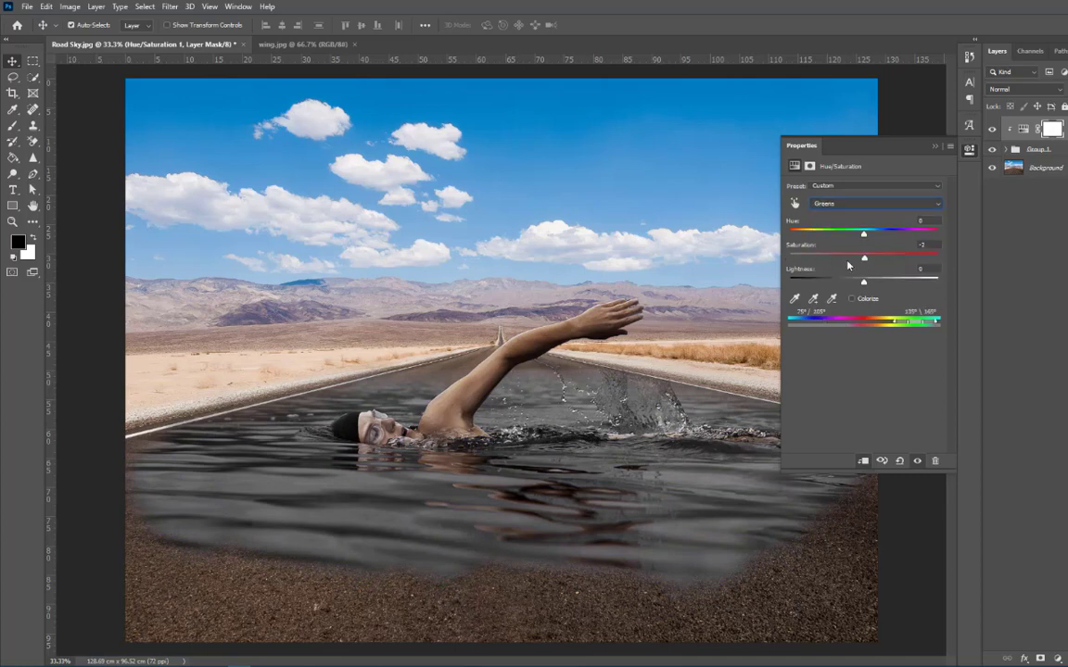
click(933, 147)
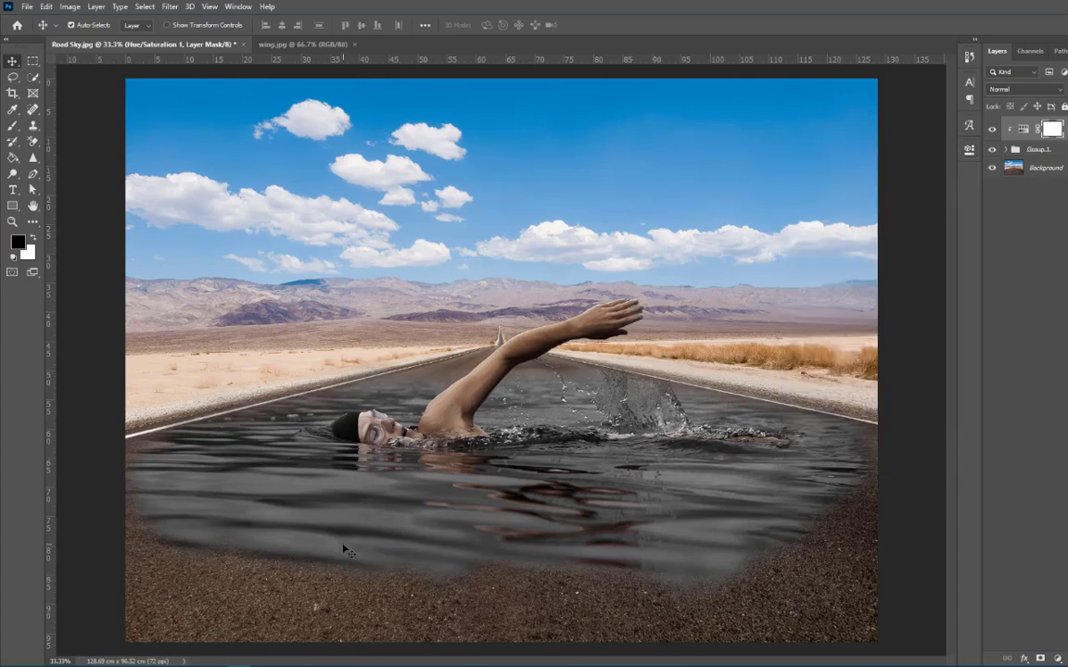
drag(495, 516, 492, 521)
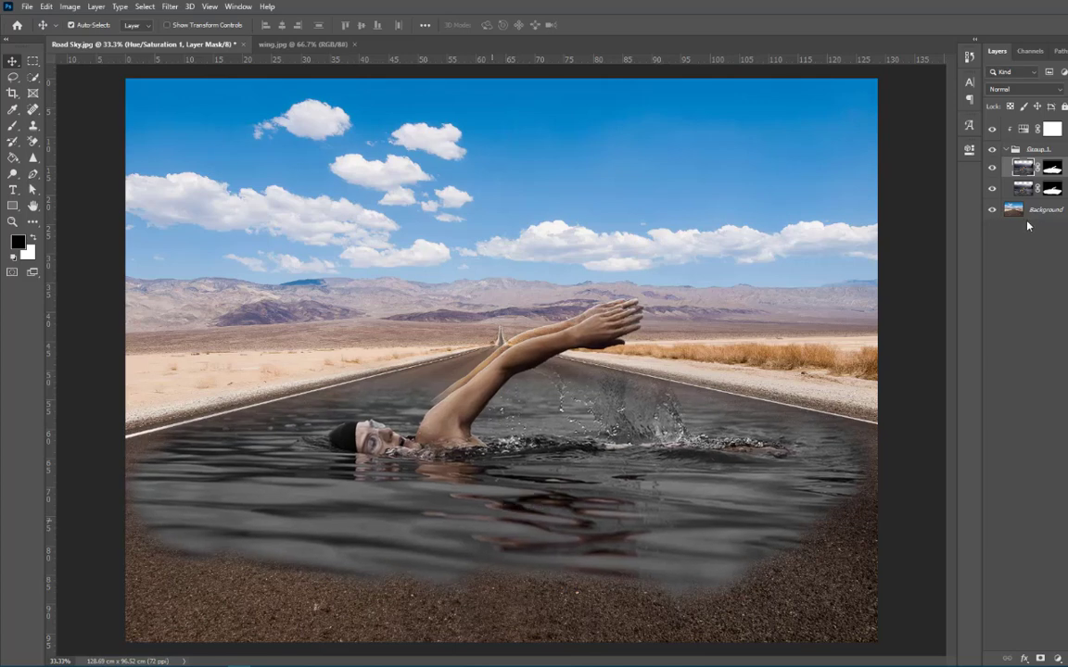
click(1006, 151)
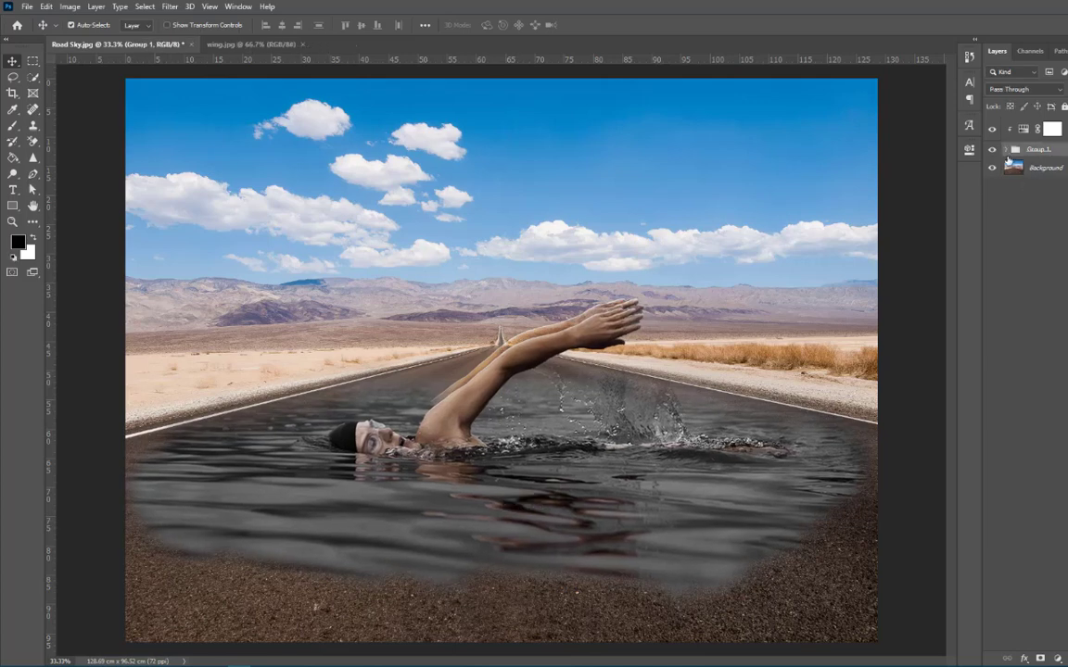
double_click(1022, 131)
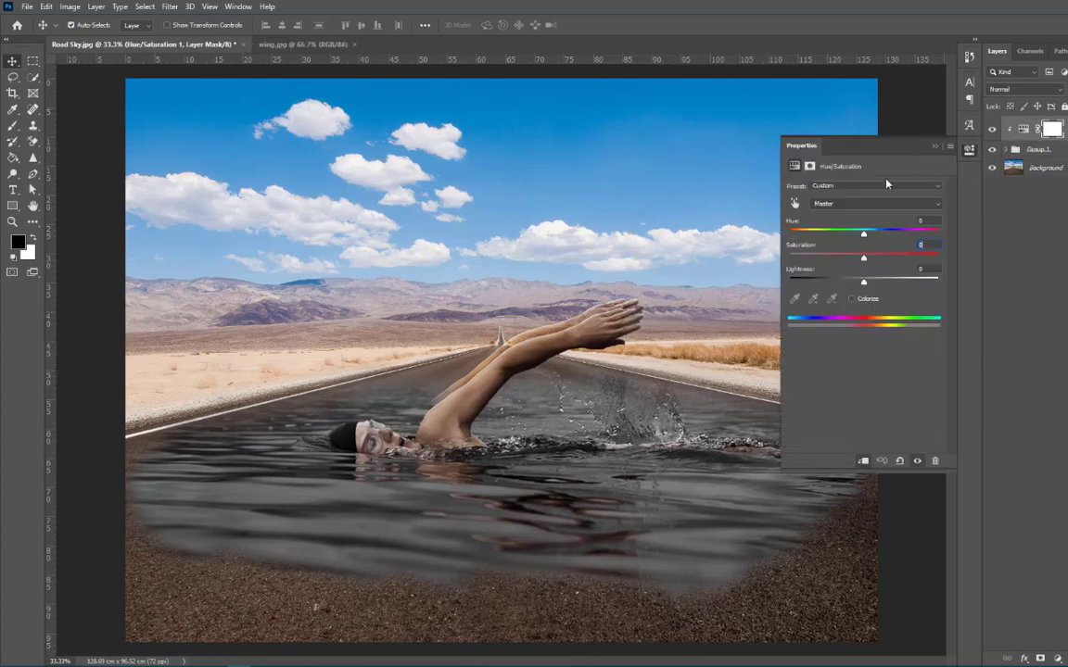
click(852, 300)
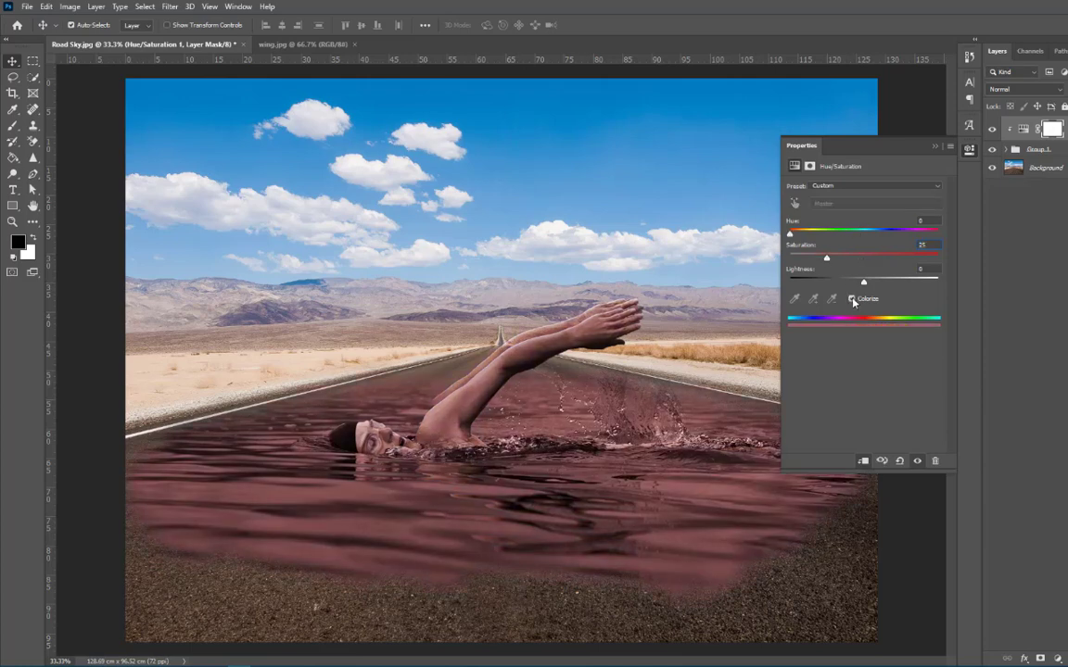
click(852, 299)
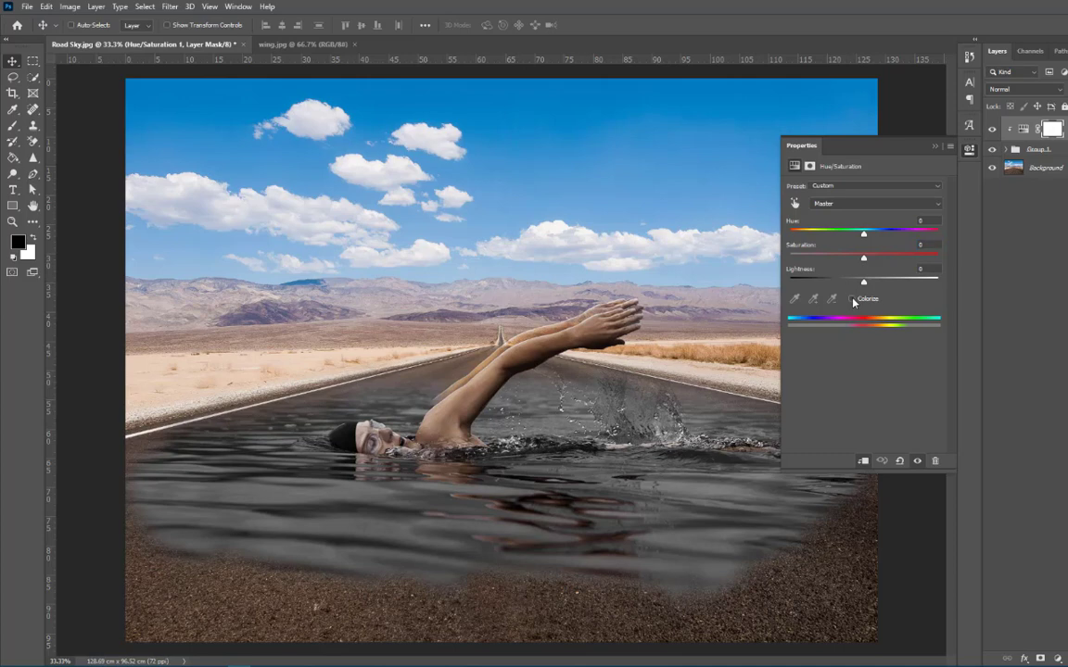
click(935, 146)
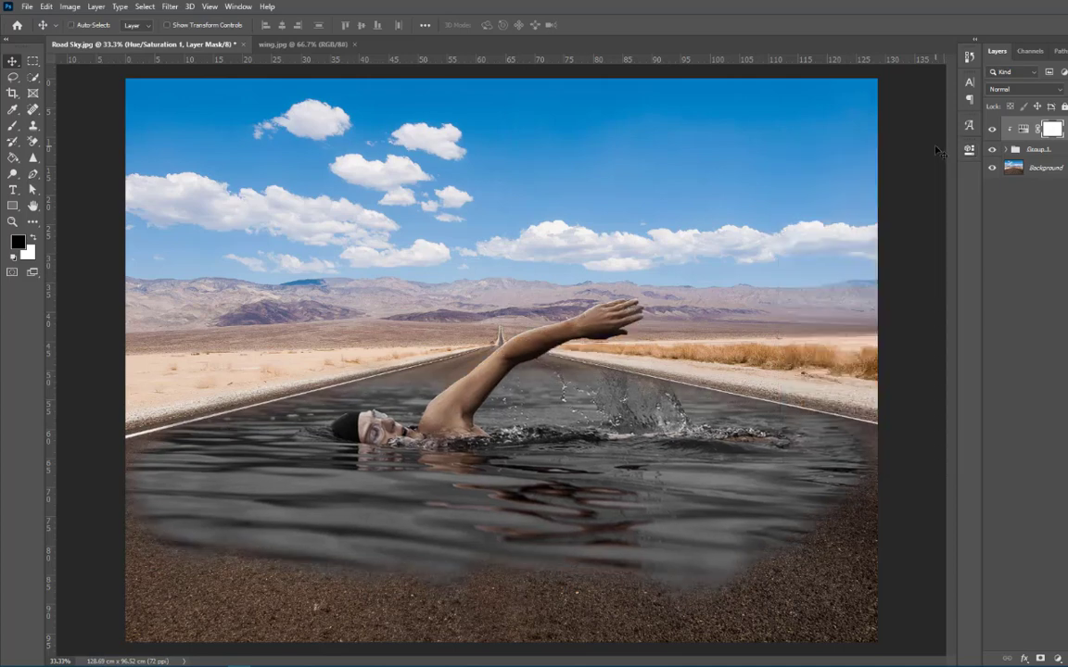
Step: Compare the composite with the swimmer group, the background and the upper swimmer layer hidden and shown, and inspect both swimmer layers
click(1015, 149)
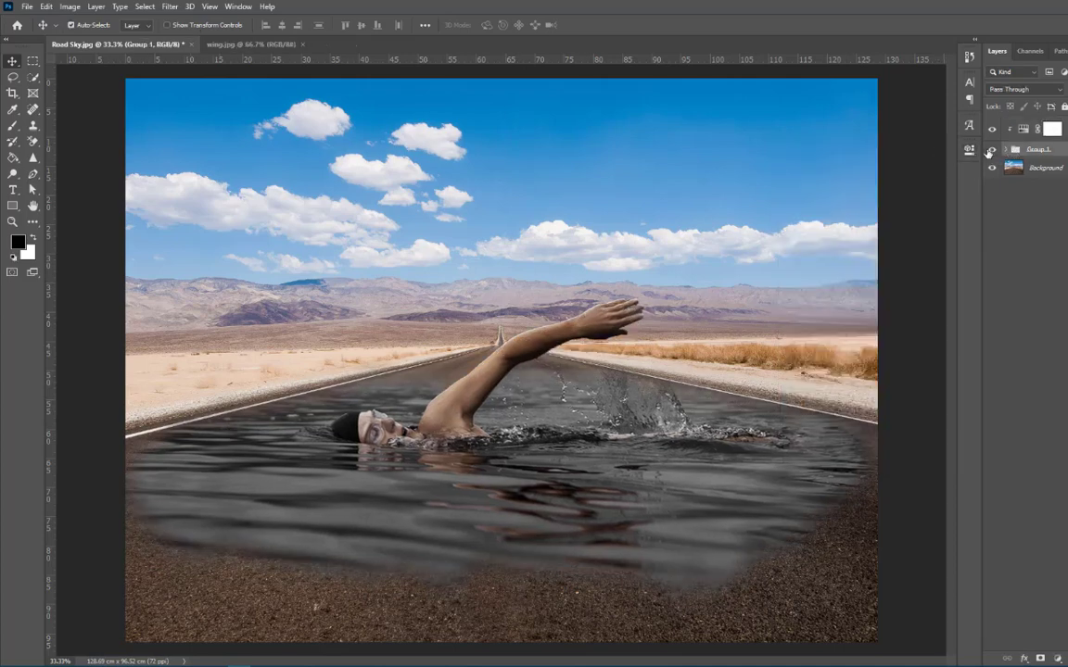
click(990, 150)
click(991, 150)
click(991, 150)
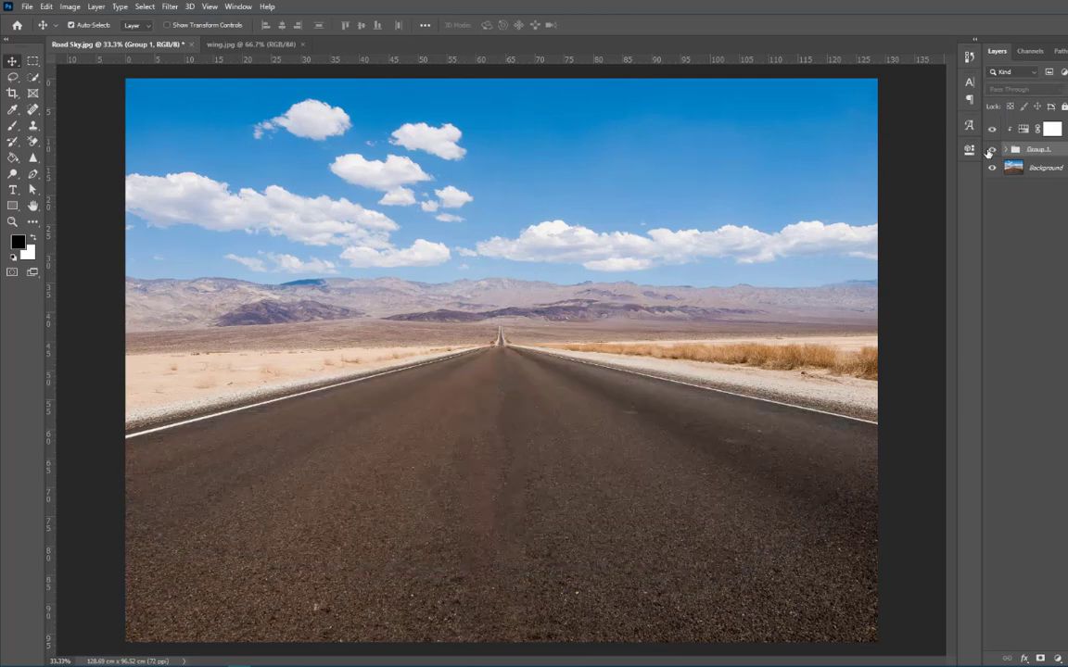
click(990, 150)
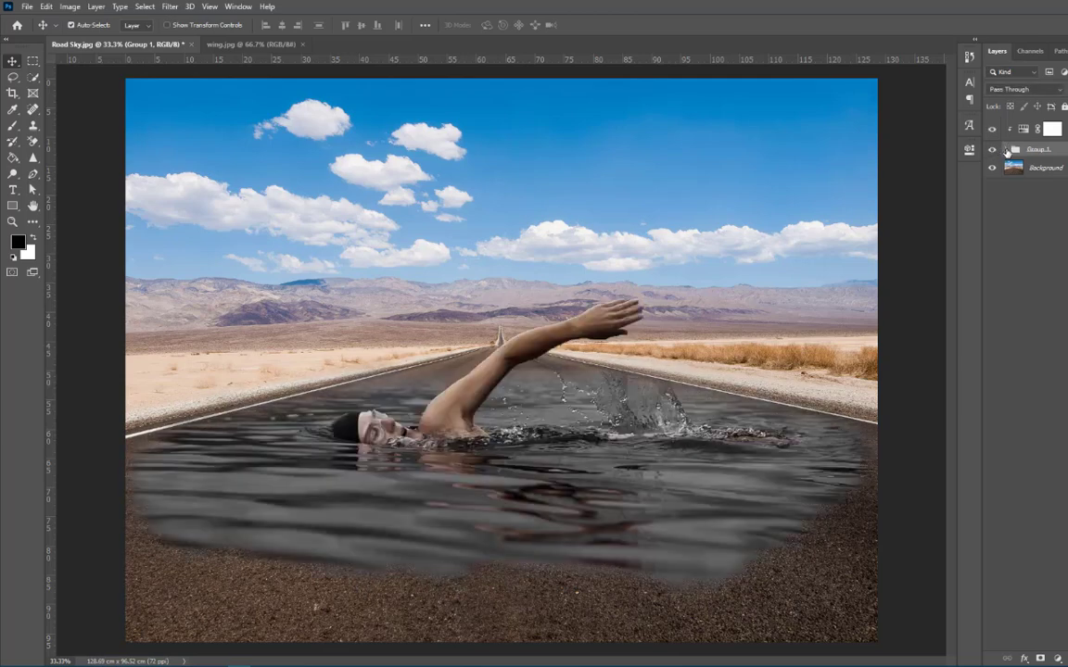
click(1007, 150)
click(1020, 189)
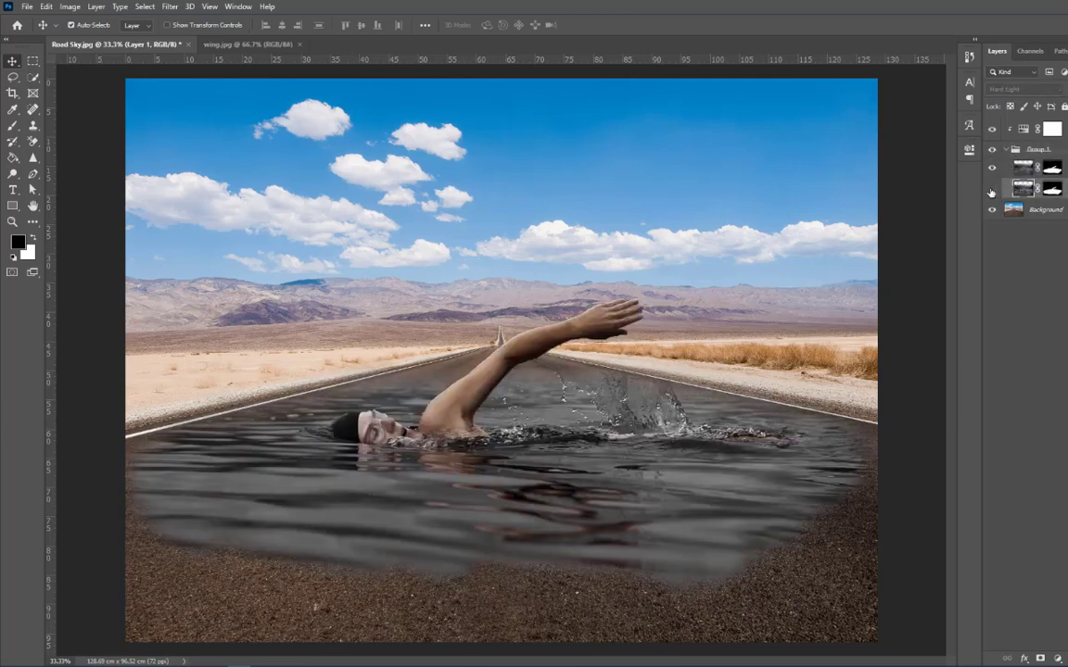
click(991, 210)
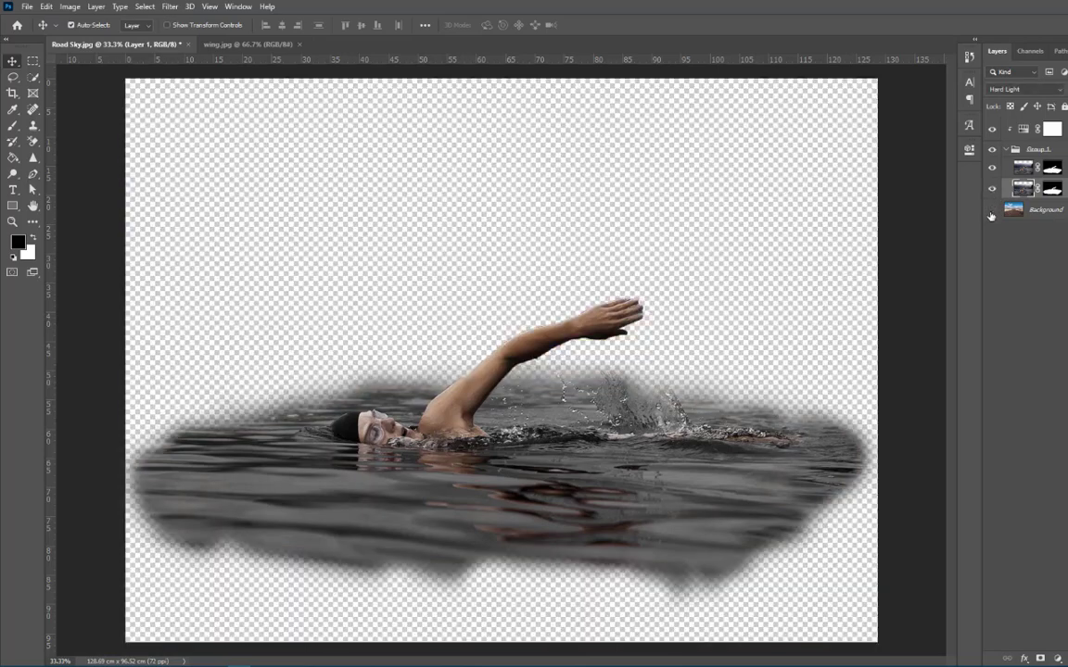
click(992, 209)
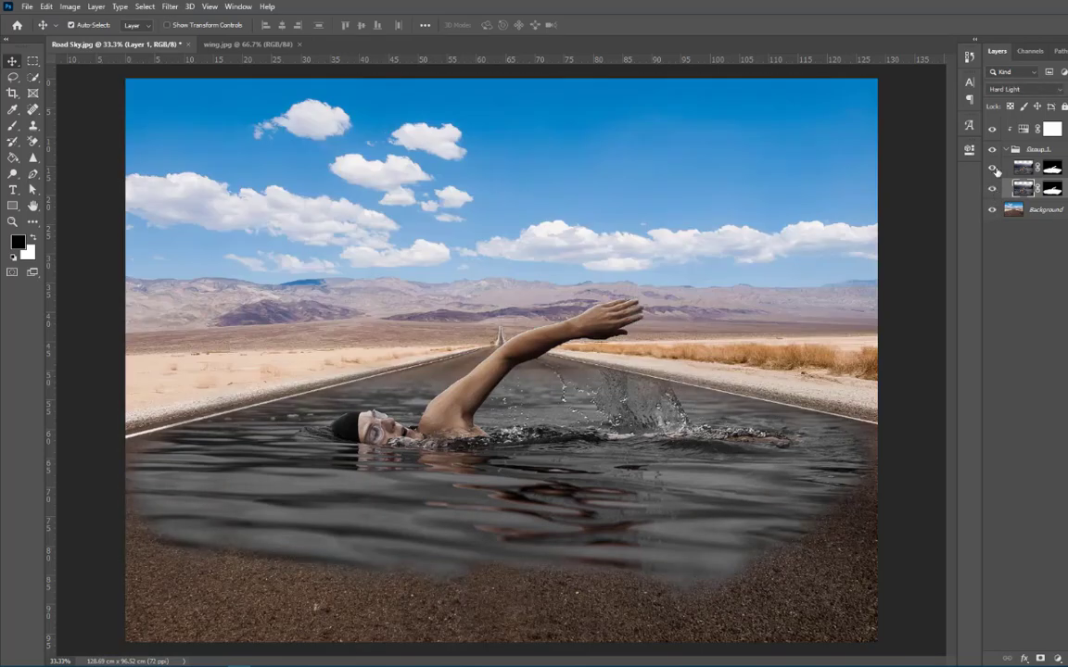
click(993, 169)
click(993, 169)
click(1054, 169)
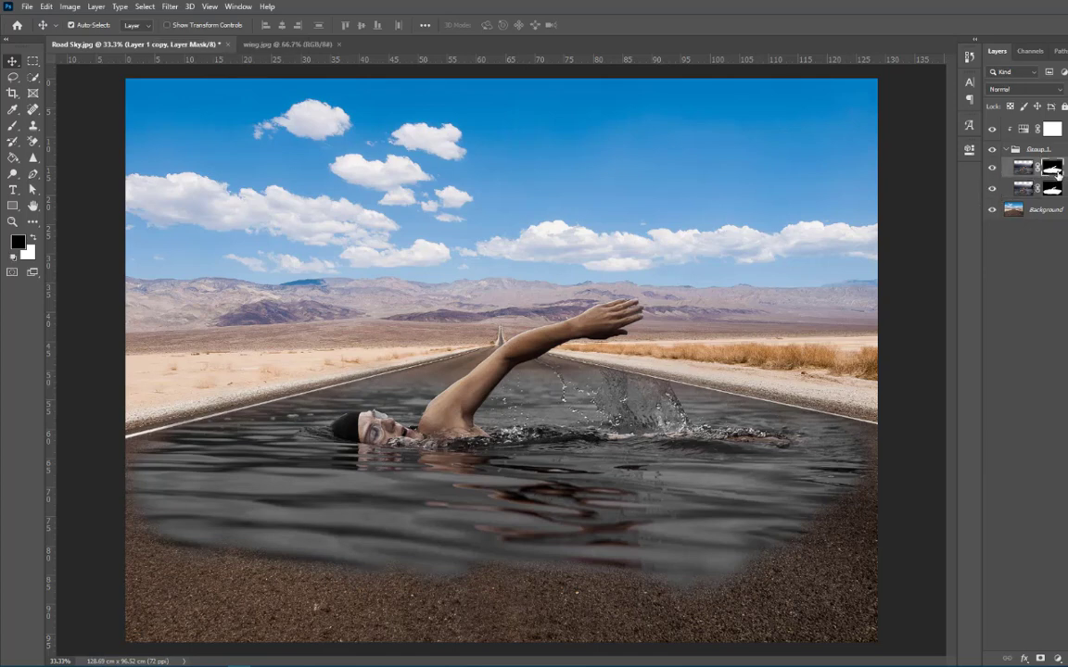
click(1023, 168)
click(1022, 190)
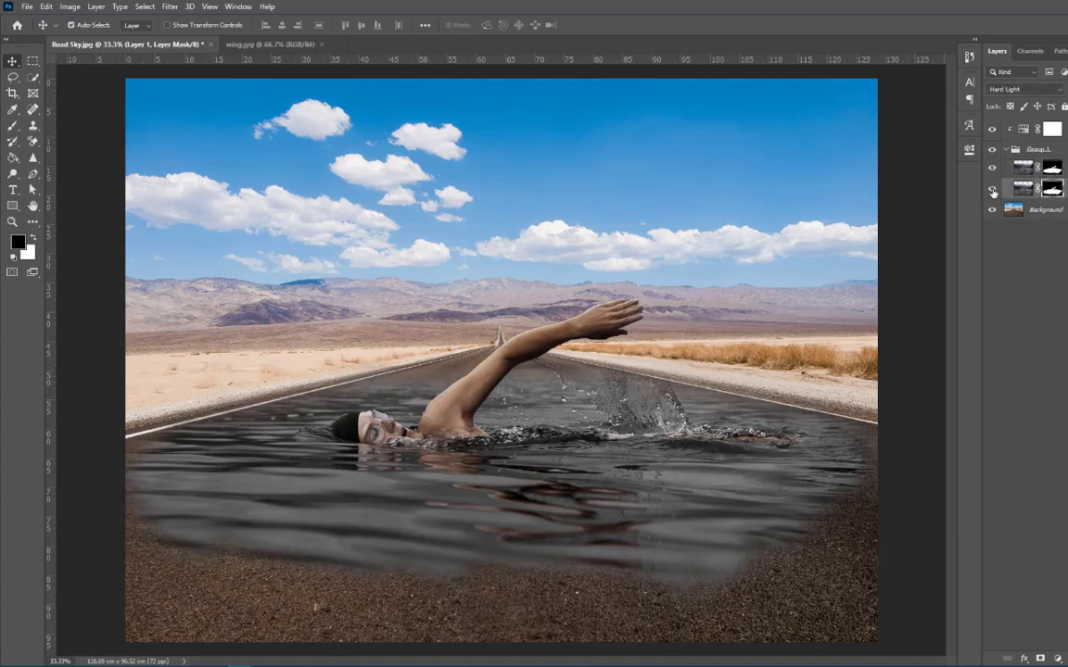
click(1006, 149)
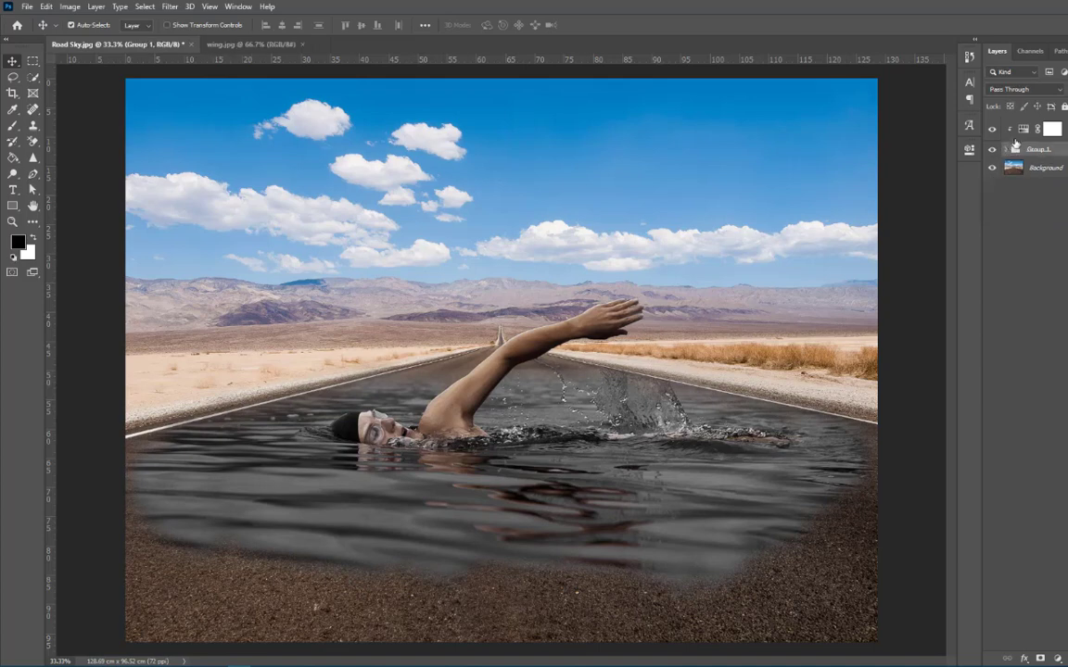
Step: Enable Colorize on the Hue/Saturation adjustment, lower its saturation to about 20 and tune the hue to a reddish brown matching the asphalt
double_click(1022, 131)
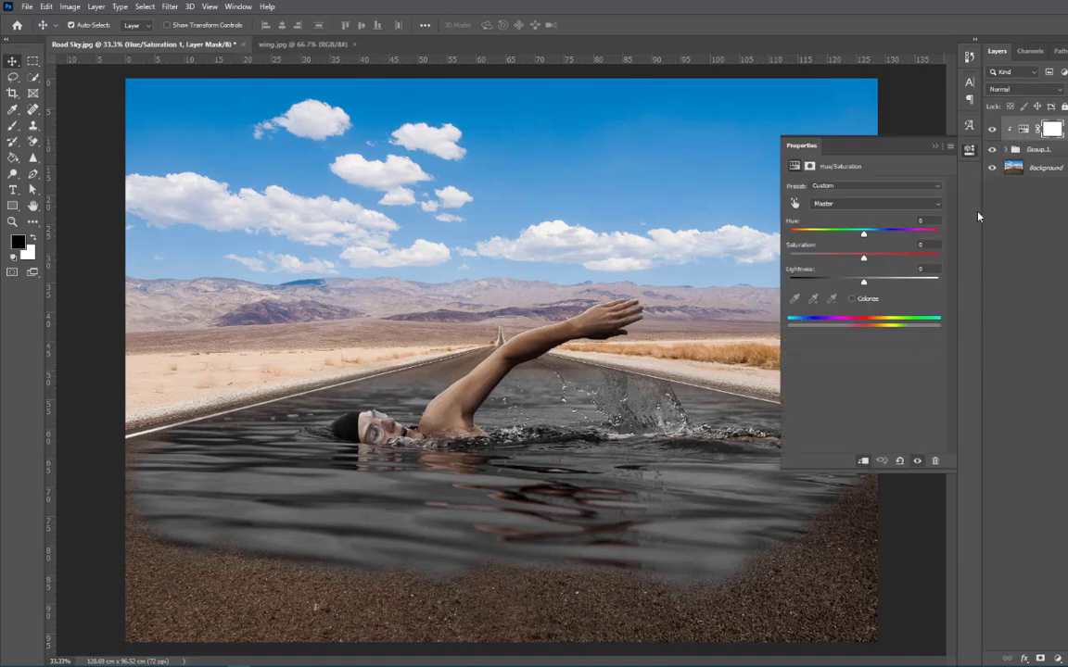
click(853, 299)
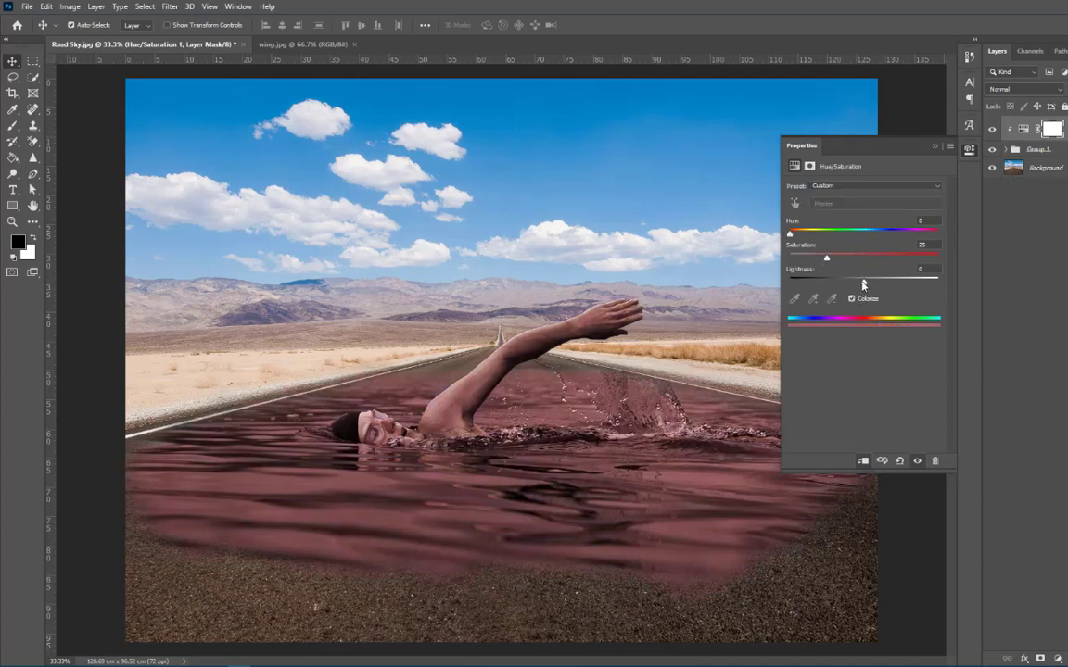
drag(833, 263, 816, 262)
mouse_move(793, 238)
mouse_down()
mouse_move(878, 240)
mouse_move(813, 239)
mouse_up()
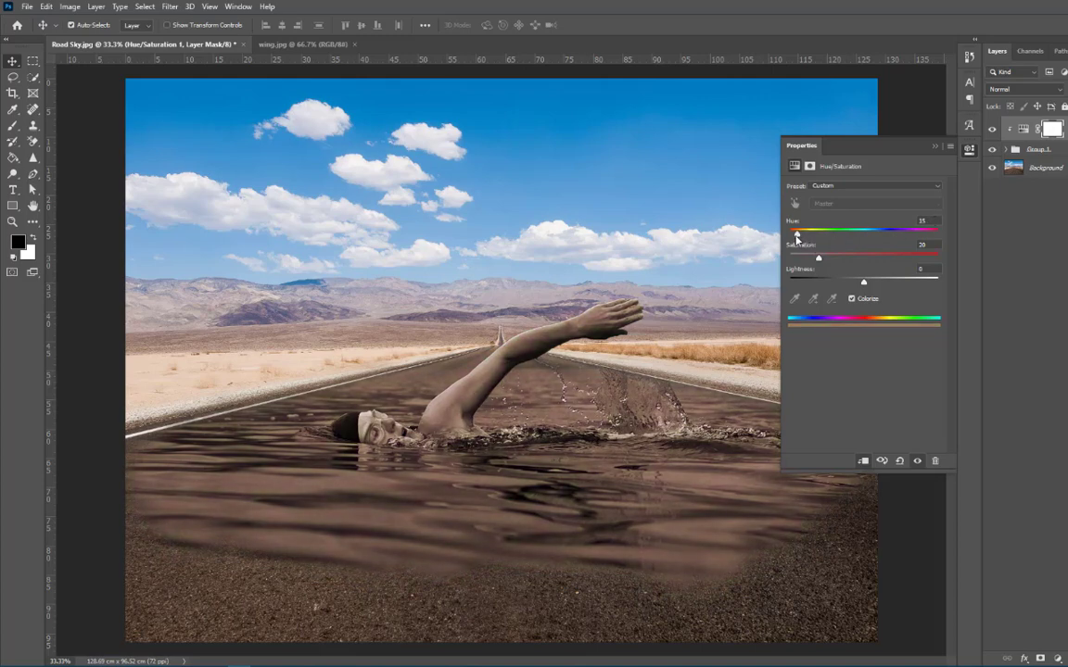
drag(796, 238, 803, 236)
text(0)
click(935, 146)
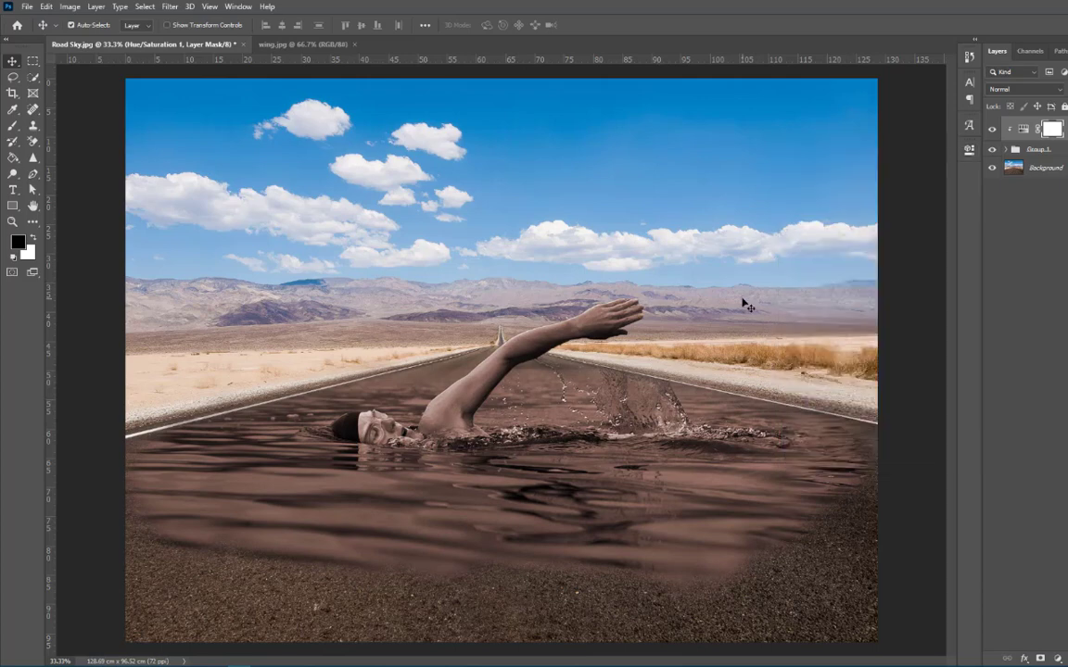
Step: Refine the Hue/Saturation layer mask in Select and Mask, brushing over the swimmer's arm, shoulder and face to exclude them from the brown tint
scroll(746, 306, up, 1)
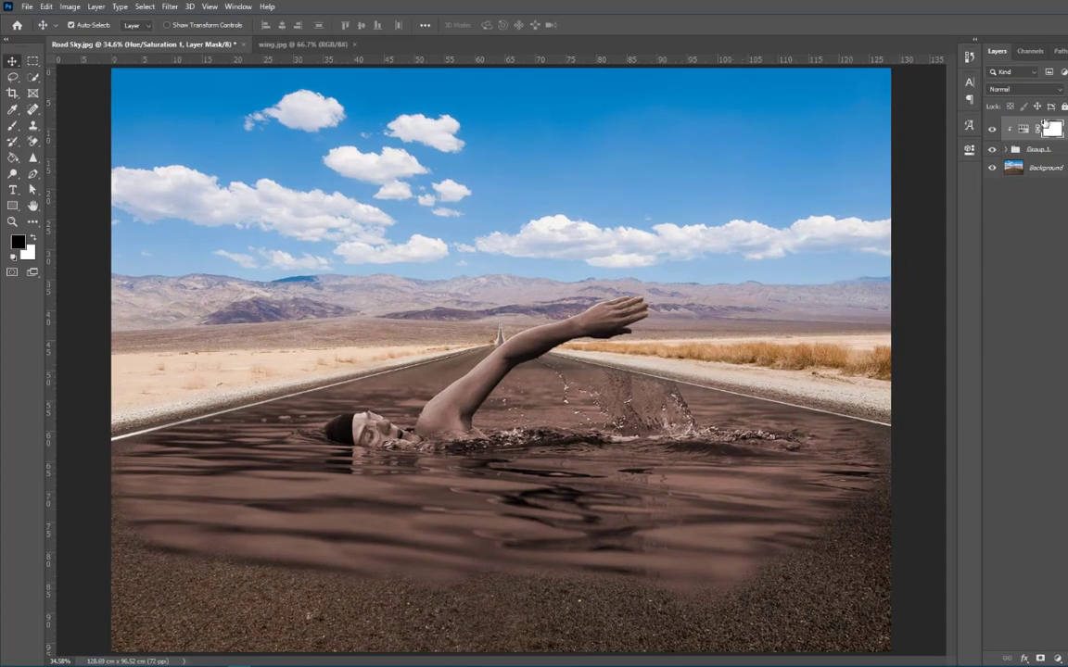
double_click(1057, 130)
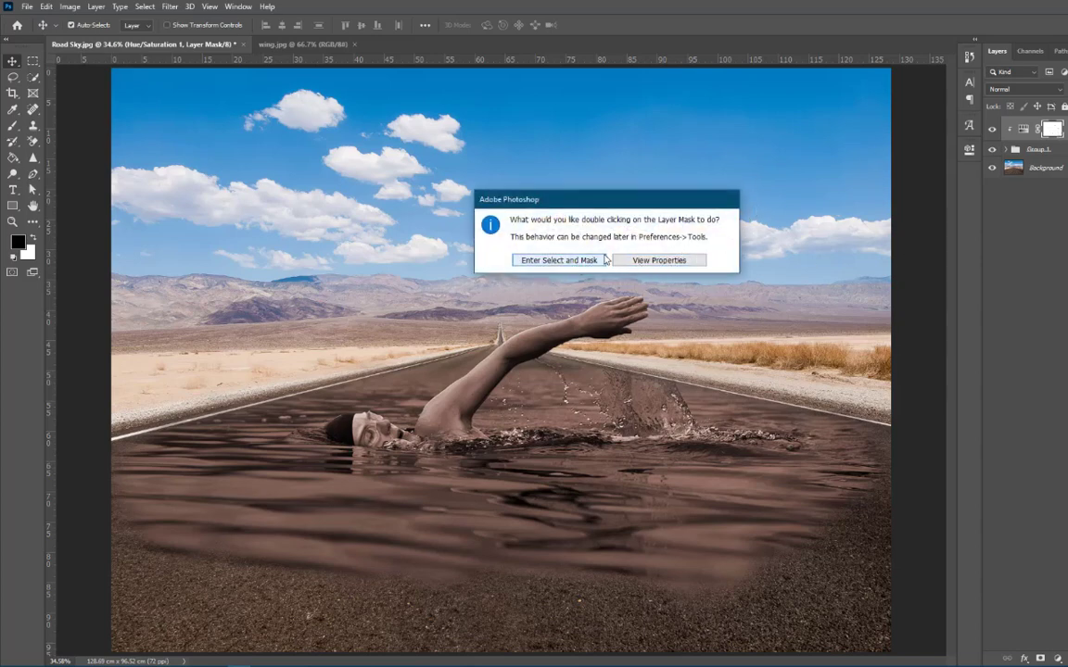
click(559, 260)
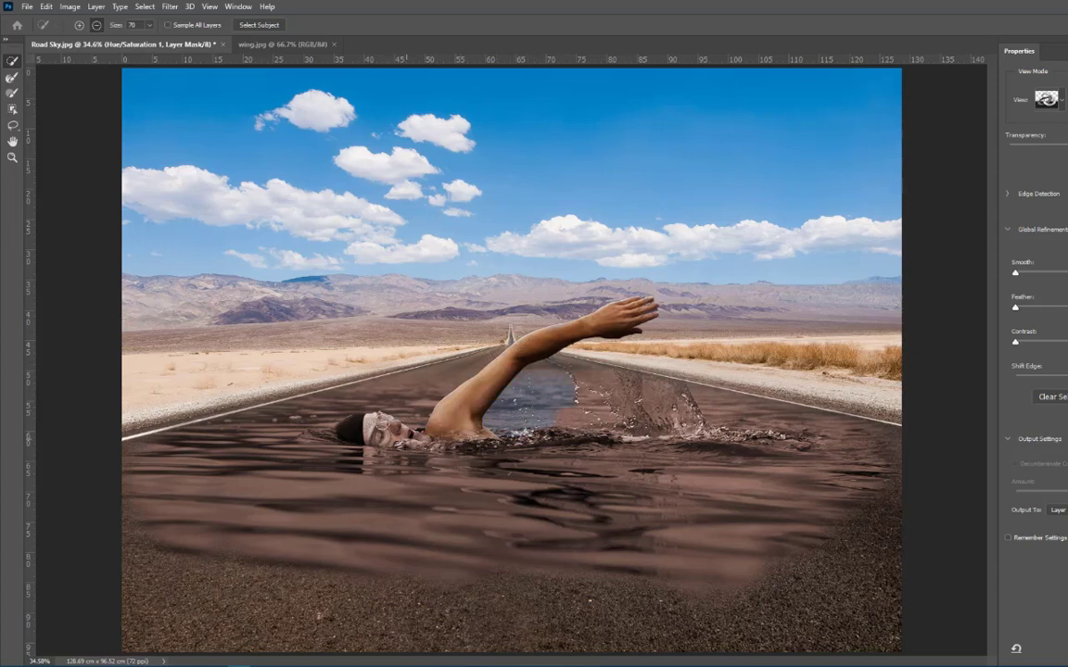
mouse_move(375, 426)
mouse_down()
mouse_move(502, 539)
mouse_move(506, 529)
mouse_up()
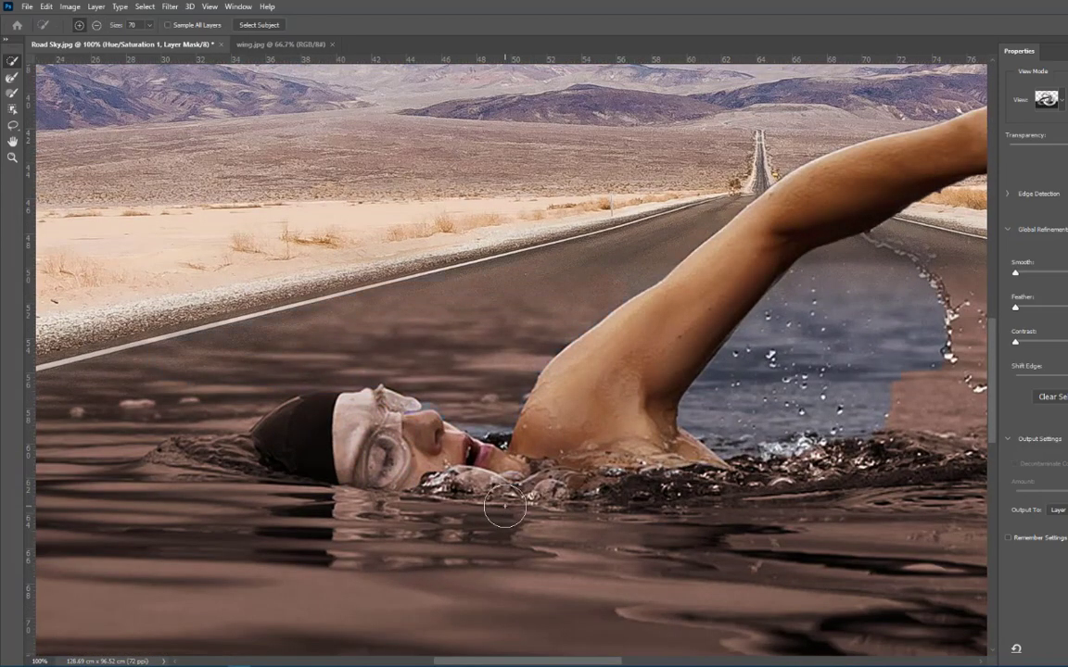
key(ctrl+0)
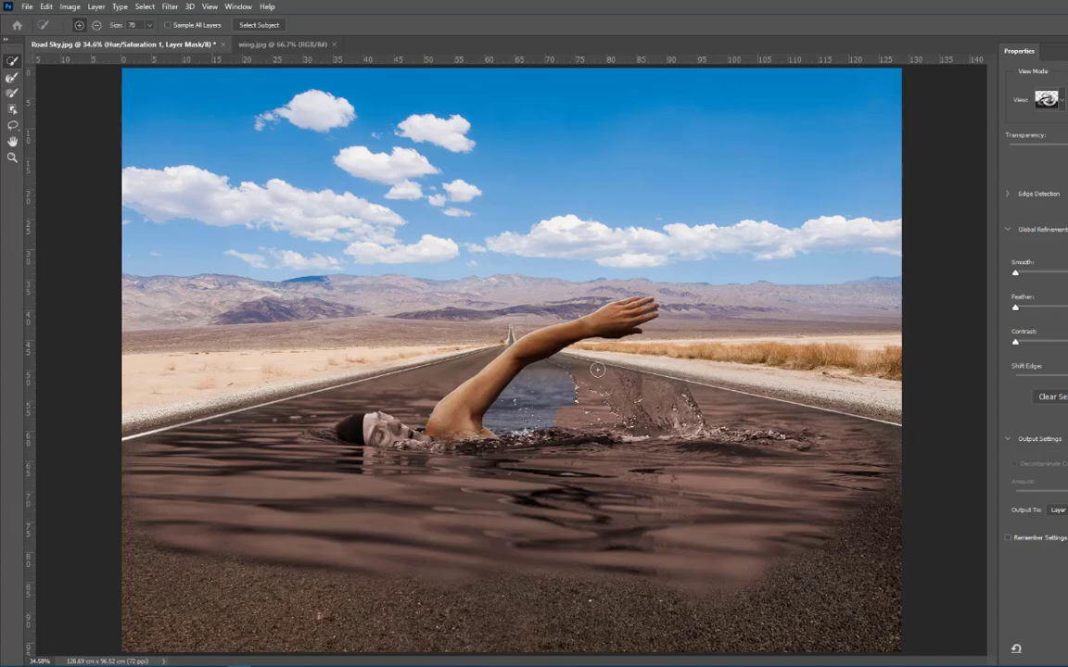
scroll(391, 310, up, 8)
drag(391, 310, 180, 3)
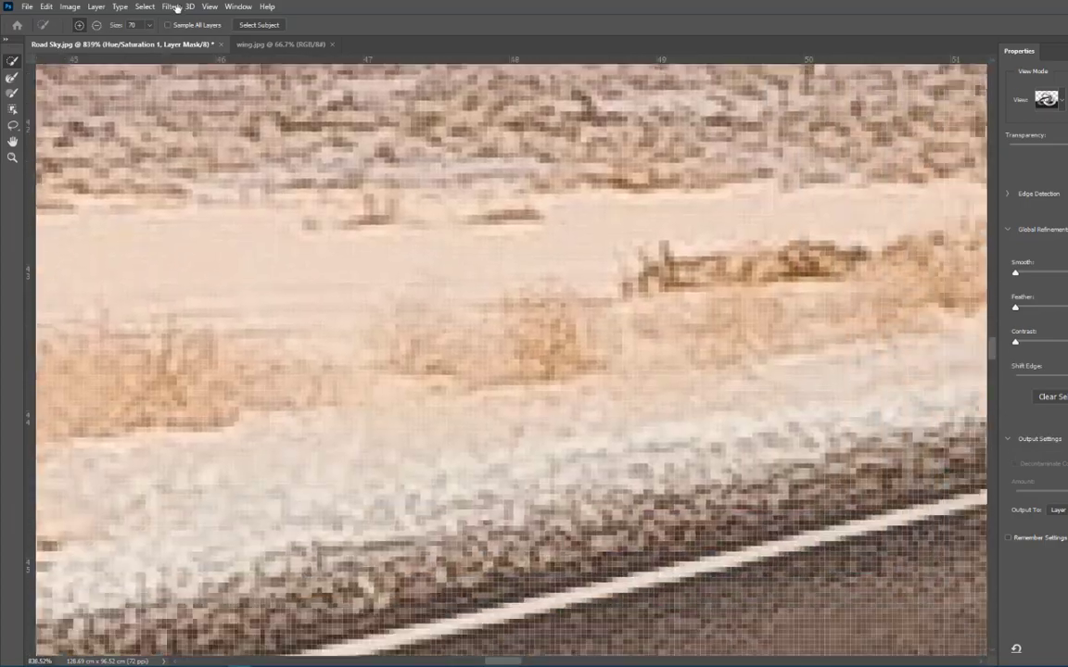
key(ctrl+0)
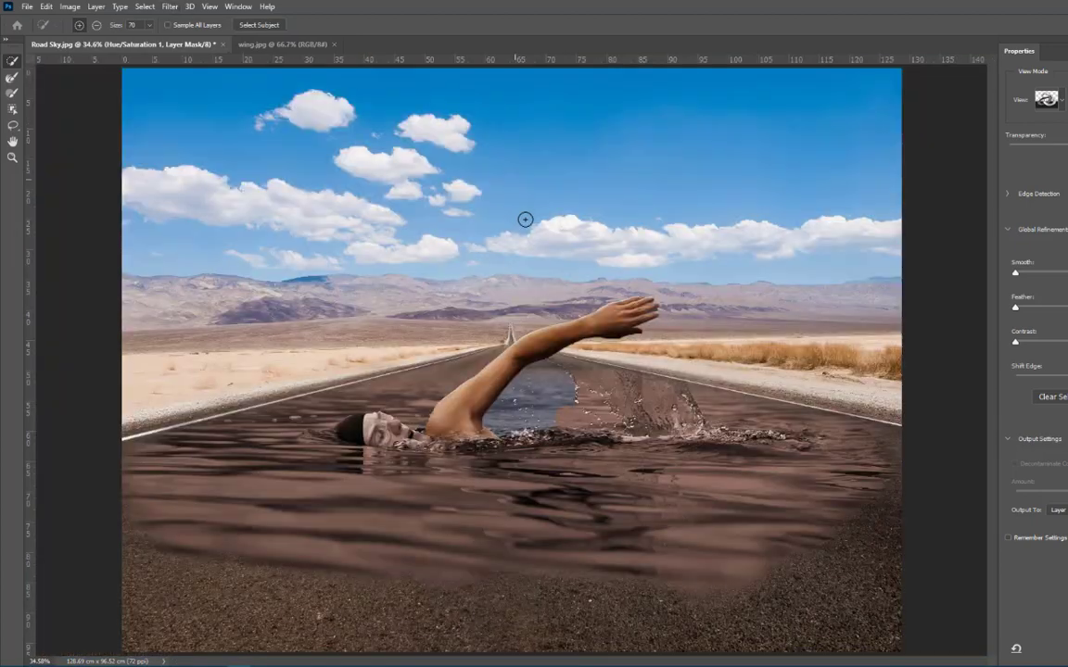
key(super)
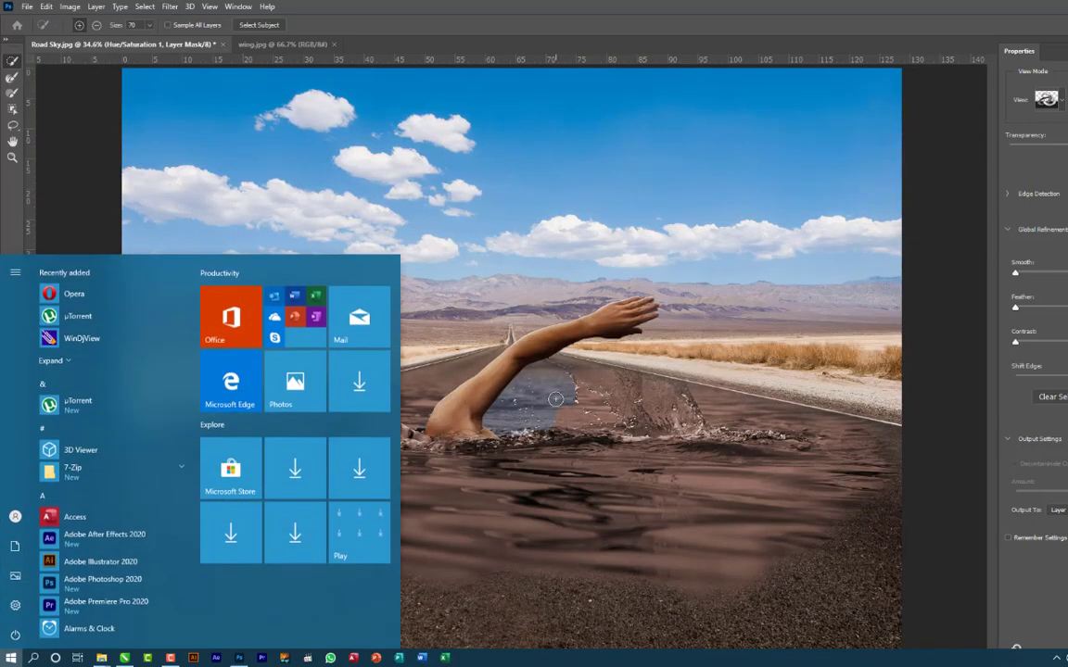
Step: Leave Select and Mask without keeping its refinement and return to the swimmer on the main canvas
key(super)
key(Escape)
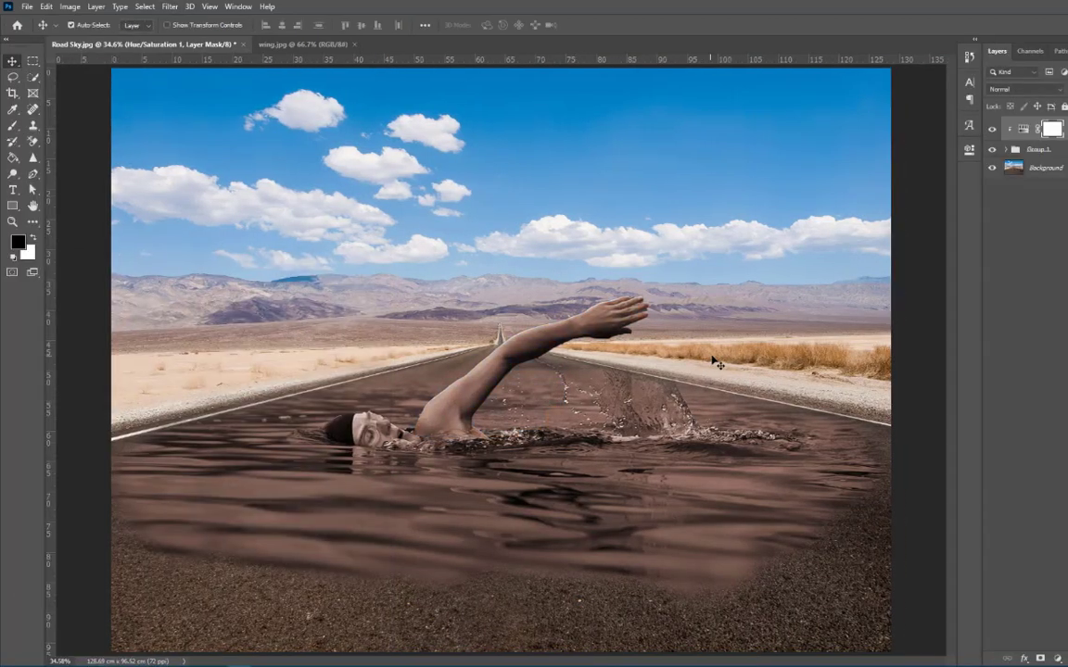
ctrl+drag(239, 243, 426, 362)
drag(744, 485, 573, 223)
key(ctrl+1)
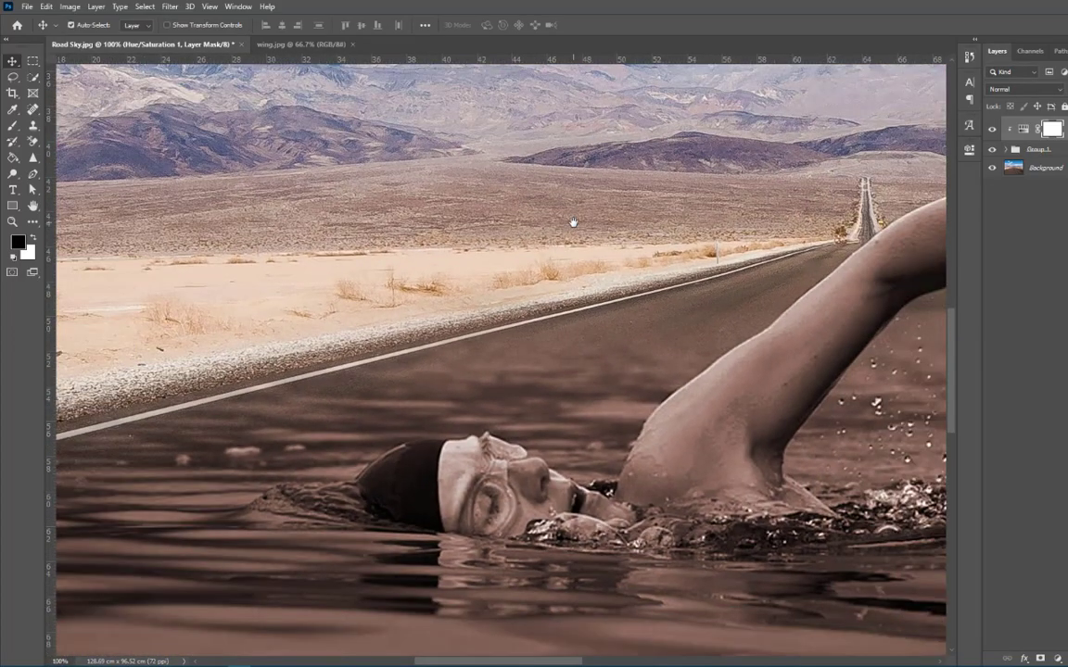
key(ctrl+minus)
drag(806, 500, 653, 489)
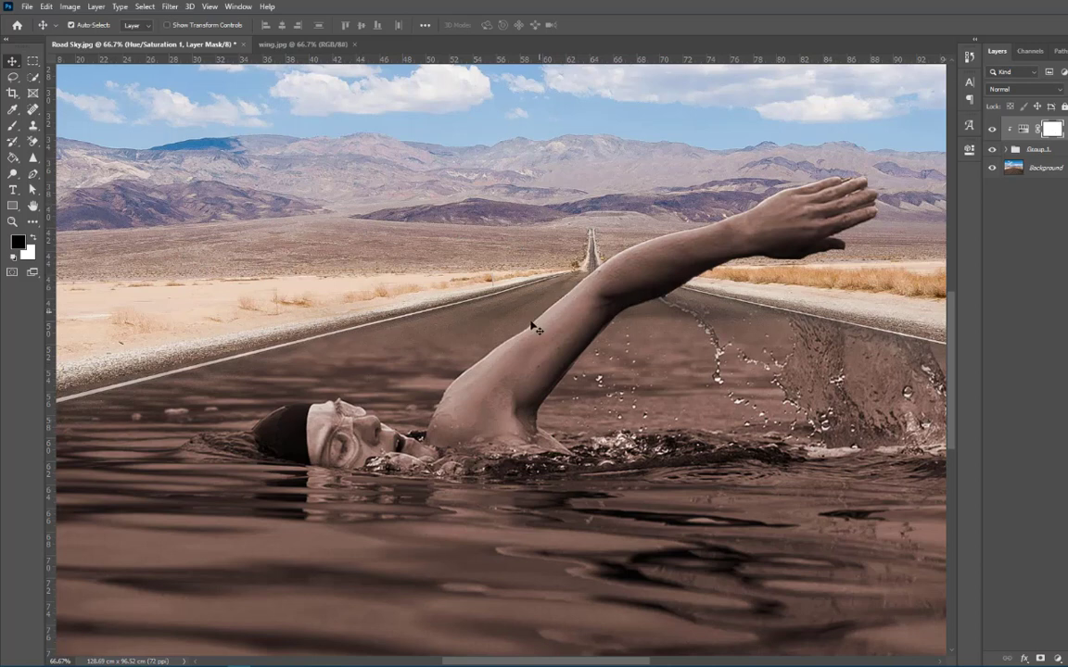
key(x)
key(b)
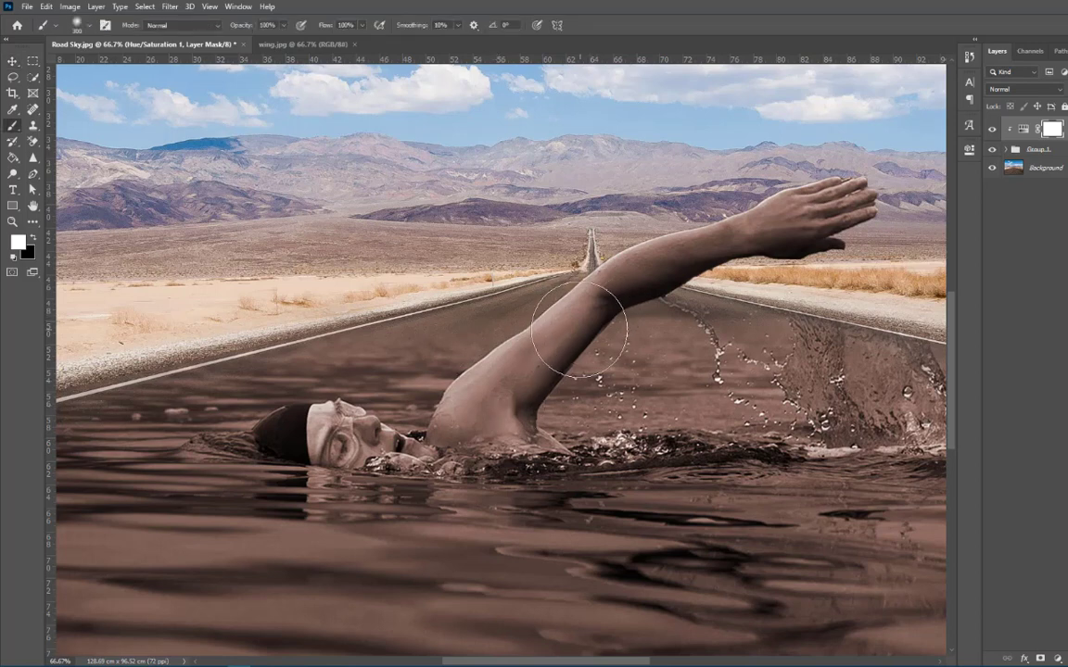
key(c)
drag(573, 326, 530, 350)
key(ctrl+z)
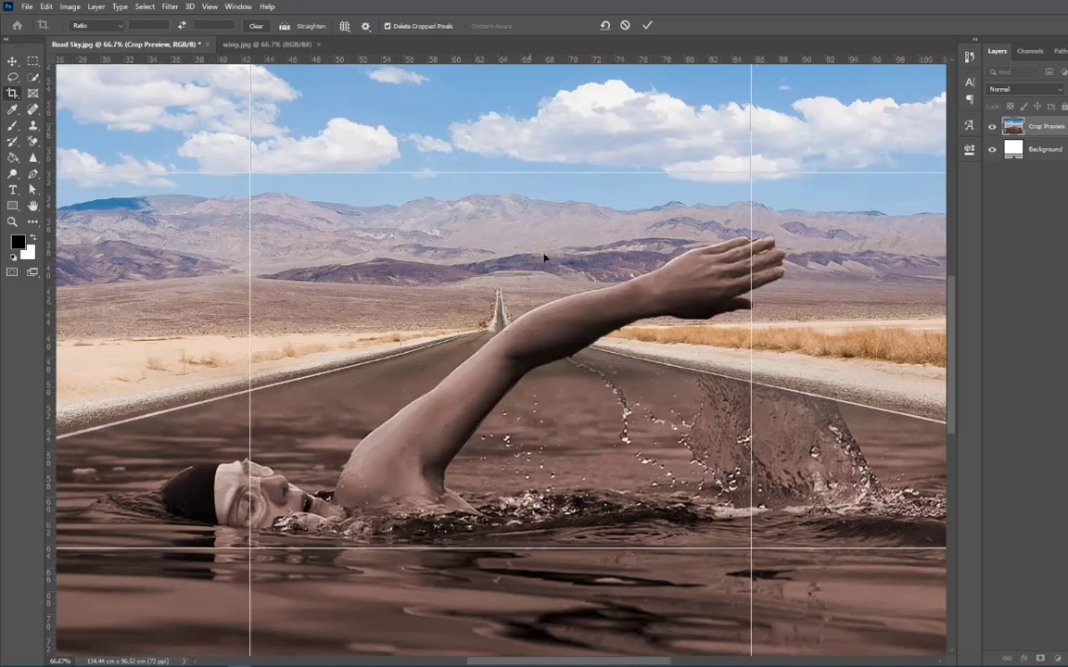
click(646, 25)
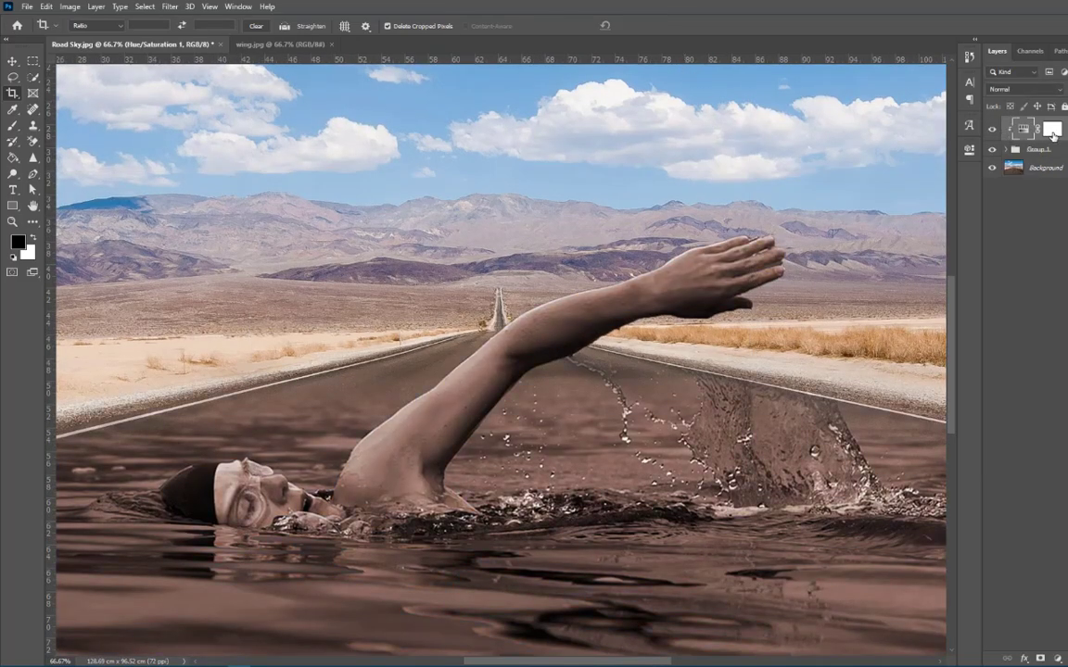
Step: Try to paint black on the Hue/Saturation mask over the swimmer's arm with the 300 px brush, and undo the stroke
click(1052, 129)
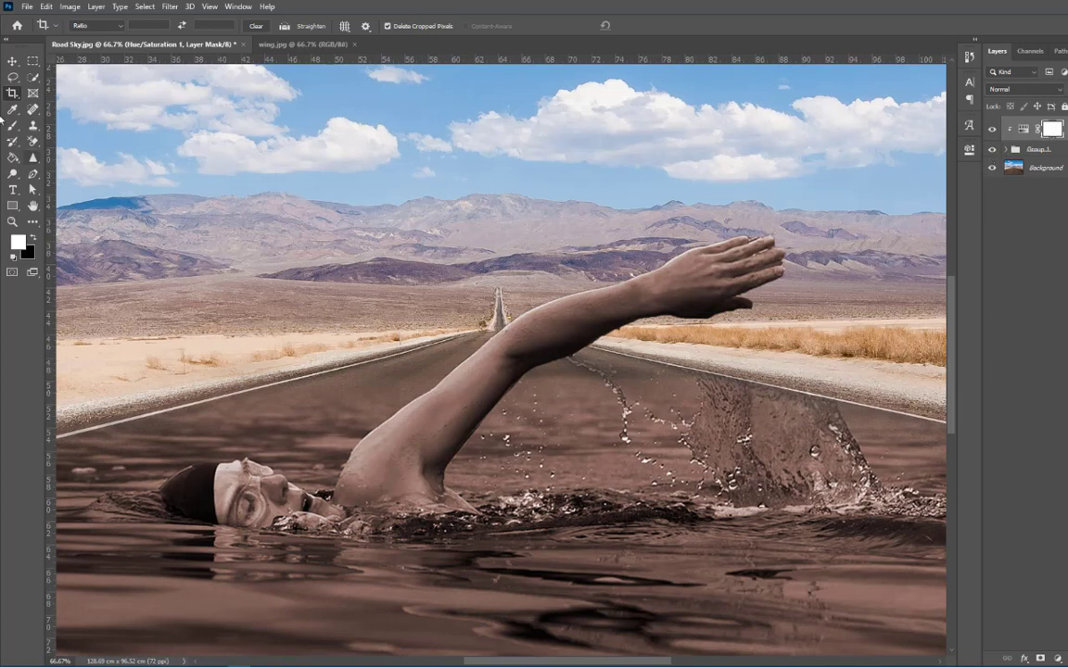
click(12, 125)
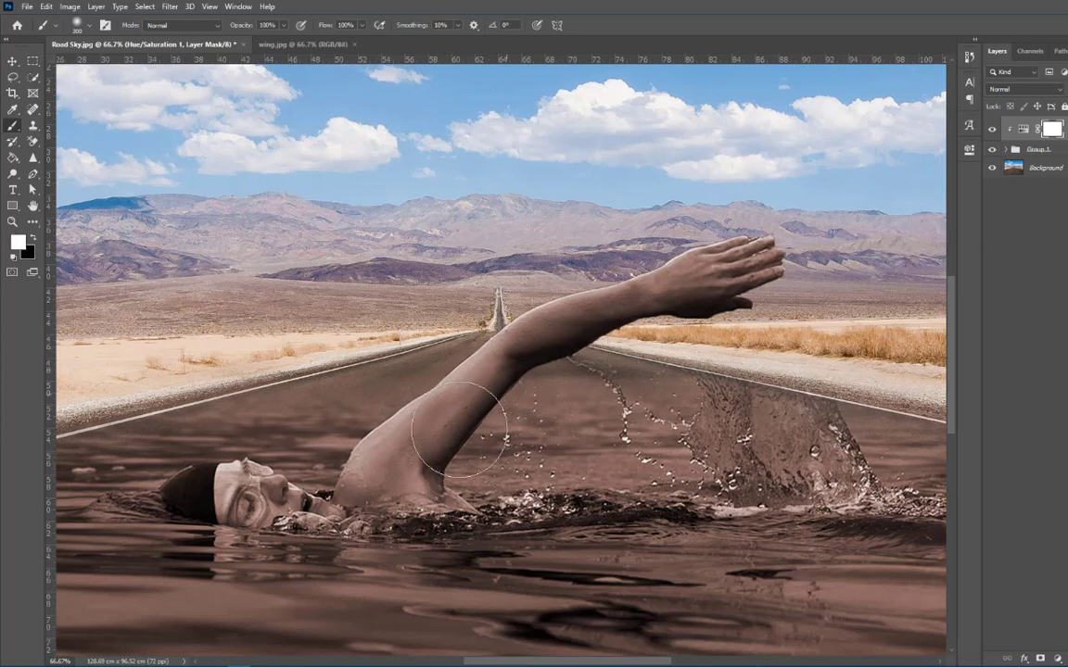
key(c)
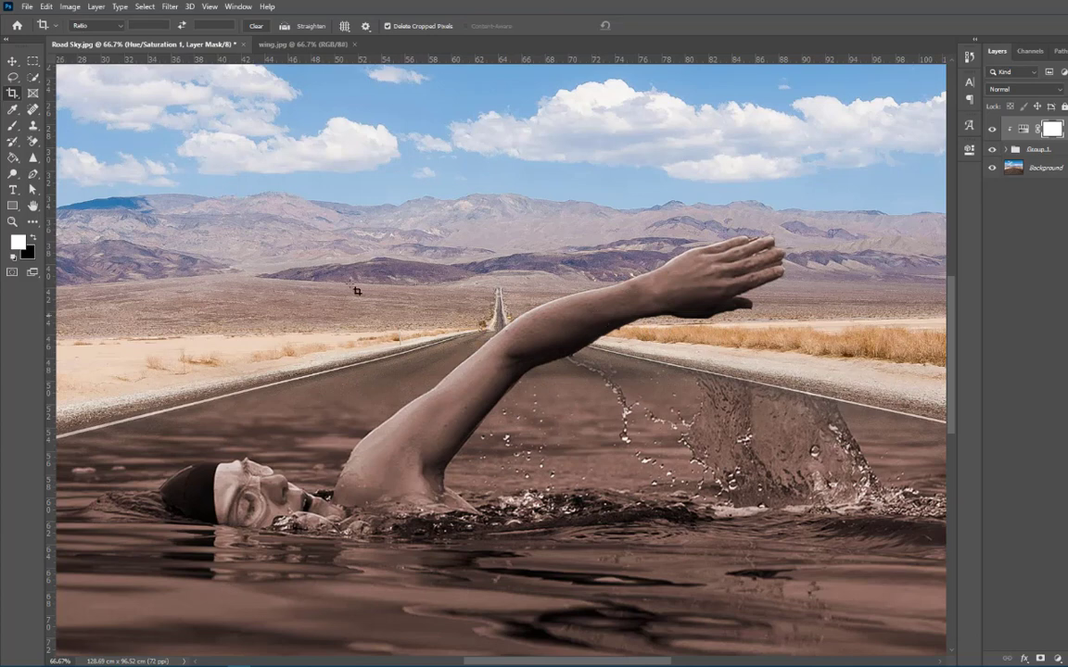
key(b)
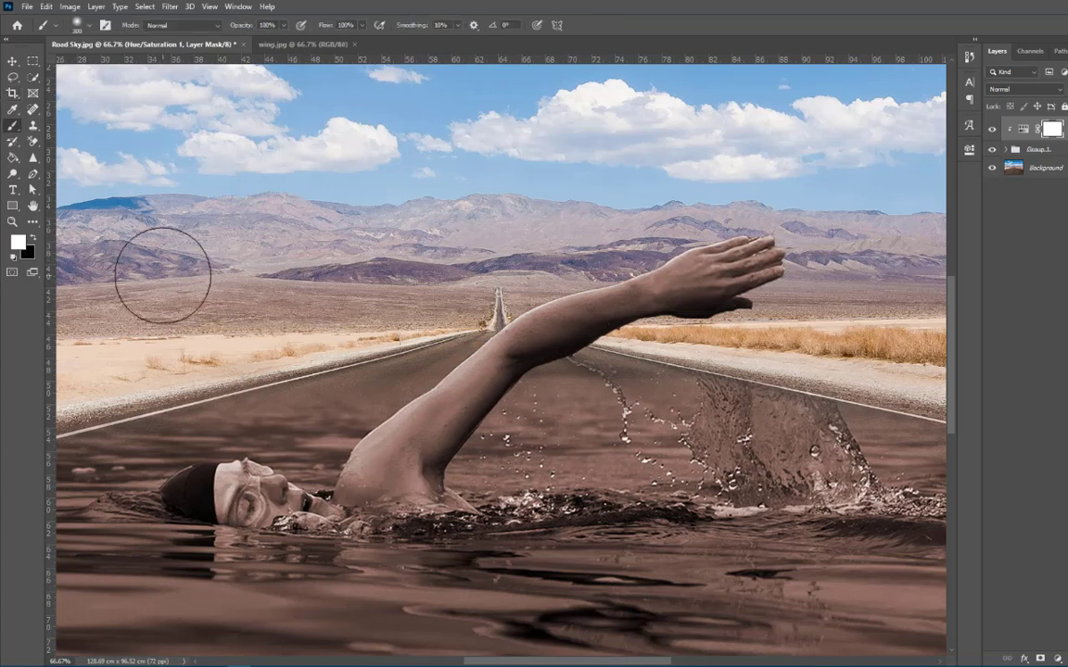
key(x)
mouse_move(399, 436)
mouse_down()
mouse_move(403, 380)
mouse_move(648, 278)
mouse_move(653, 289)
mouse_move(361, 349)
mouse_move(385, 452)
mouse_move(408, 464)
mouse_up()
key(space)
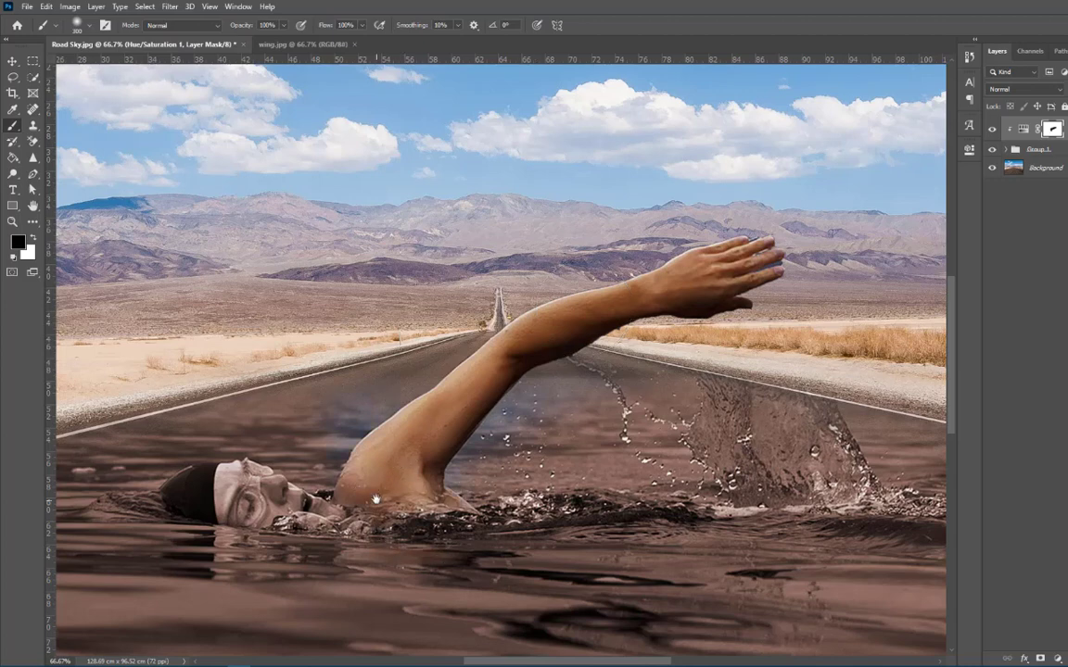
drag(375, 499, 419, 424)
key(ctrl+z)
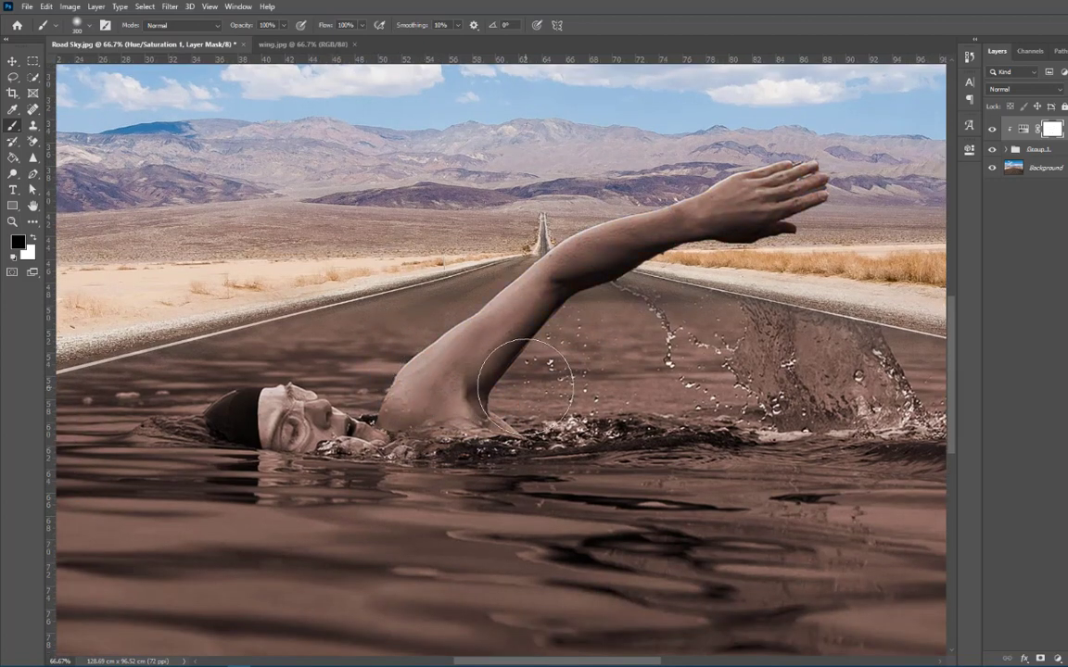
Step: Paint black on the Hue/Saturation mask along the swimmer's shoulder, arm and hand with a brush of about 100 px to restore the skin colour
key(bracketleft)
key(bracketleft)
key(bracketleft)
key(bracketleft)
mouse_move(436, 406)
mouse_down()
mouse_move(426, 416)
mouse_move(384, 361)
mouse_move(362, 389)
mouse_move(431, 315)
mouse_move(484, 329)
mouse_move(477, 350)
mouse_move(406, 403)
mouse_move(408, 362)
mouse_move(454, 310)
mouse_move(518, 315)
mouse_move(543, 282)
mouse_move(493, 317)
mouse_move(600, 239)
mouse_move(775, 182)
mouse_move(817, 183)
mouse_move(807, 184)
mouse_up()
key(ctrl+z)
key([)
key([)
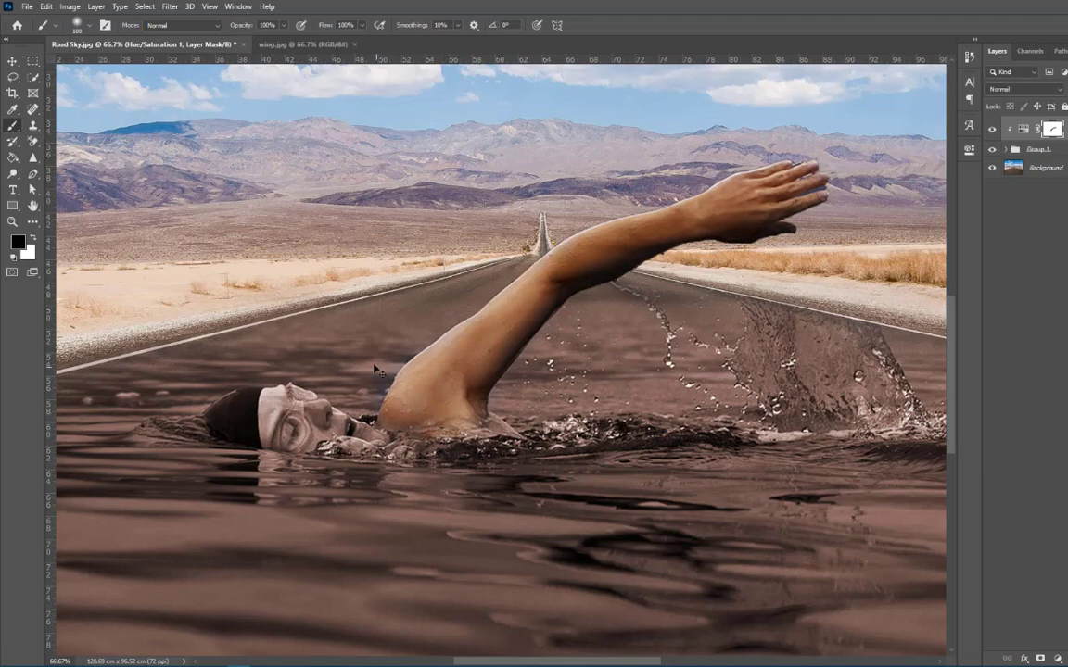
Step: Paint white on the Hue/Saturation mask around the shoulder's edge with a 70 px brush to return the brown tint to the water
scroll(377, 370, up, 4)
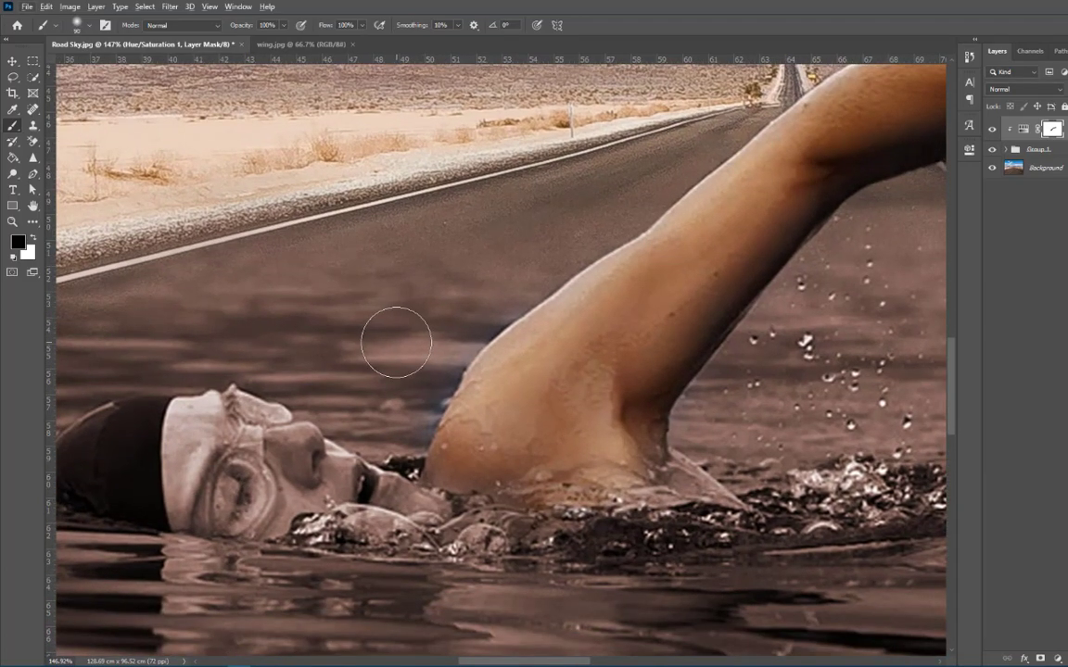
key(bracketleft)
key(bracketleft)
key(d)
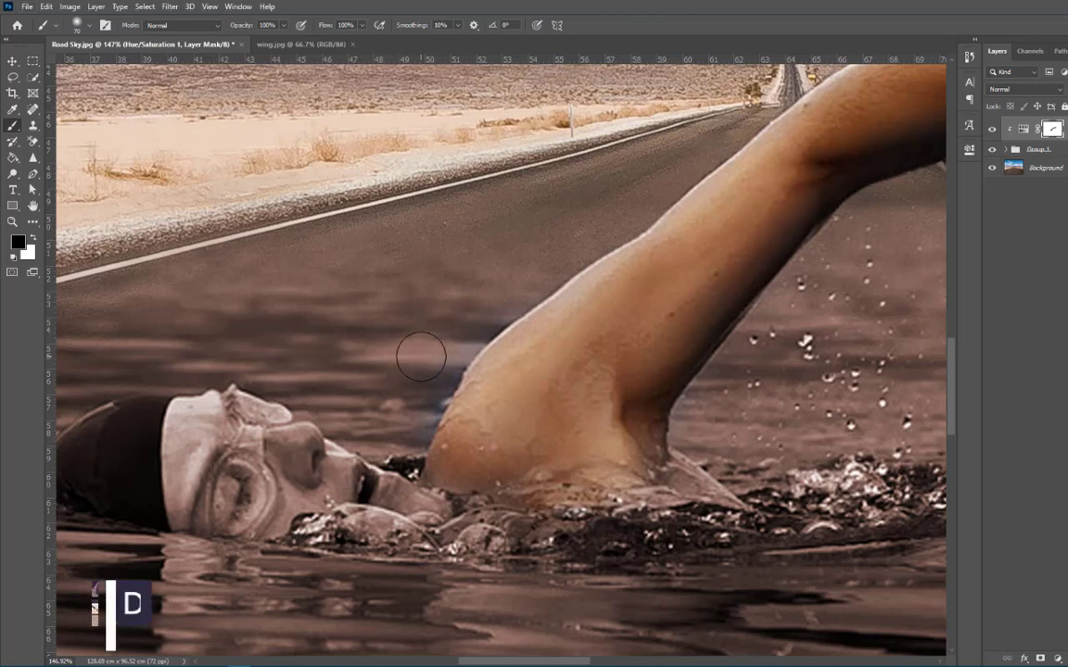
key(x)
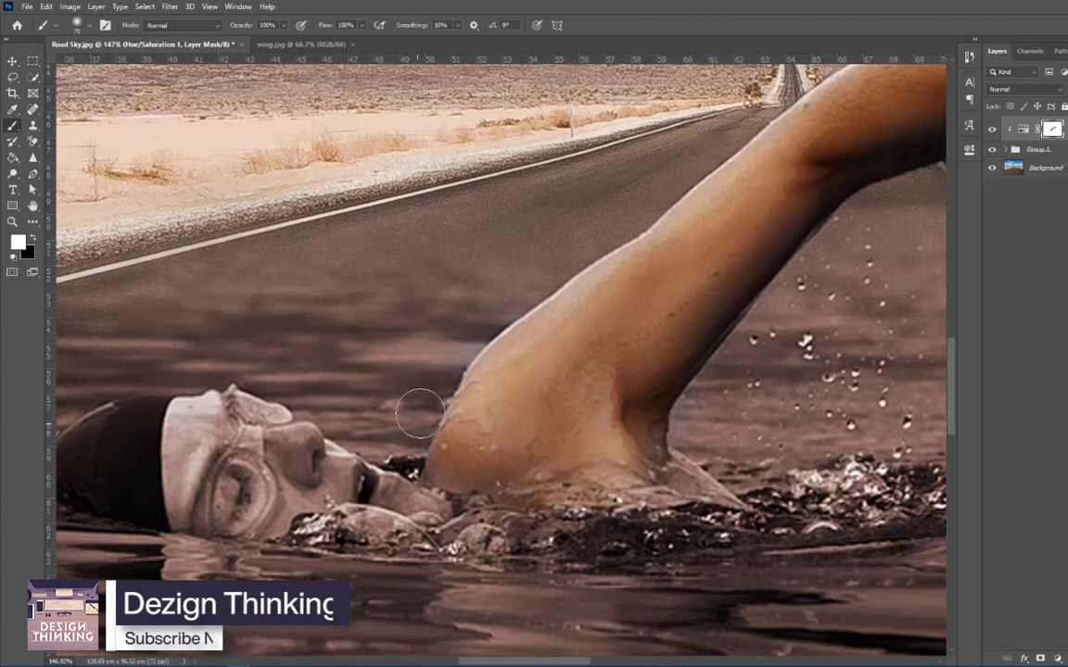
drag(449, 477, 477, 375)
drag(412, 378, 518, 407)
drag(721, 393, 602, 379)
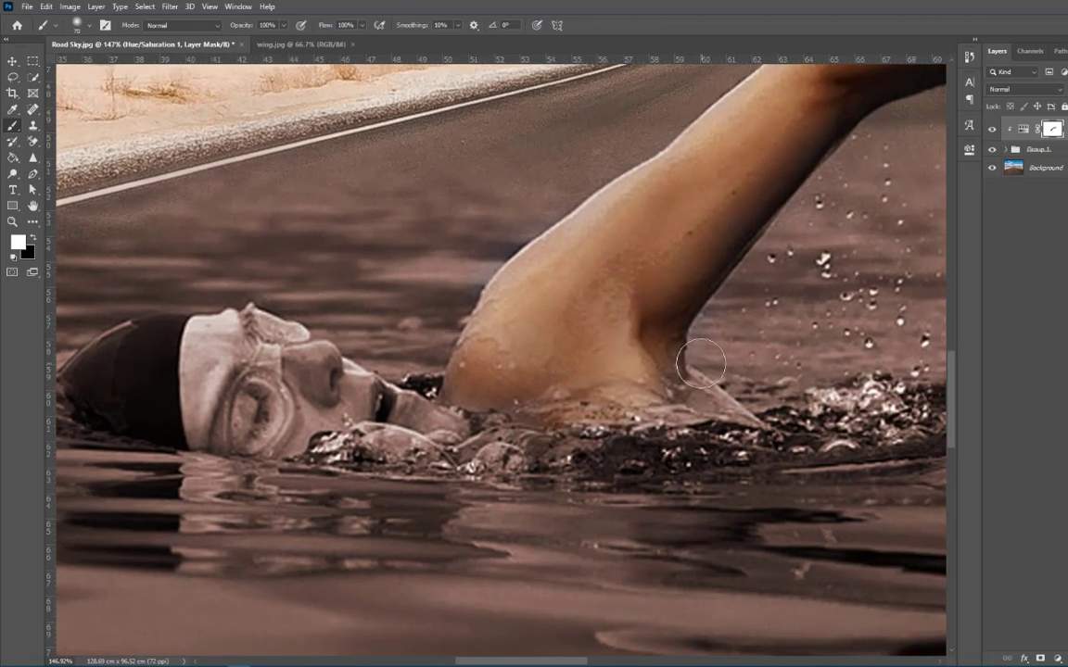
Step: Paint black on the Hue/Saturation mask over the swimmer's armpit, chin, face, goggles and cap to remove the brown tint
key(x)
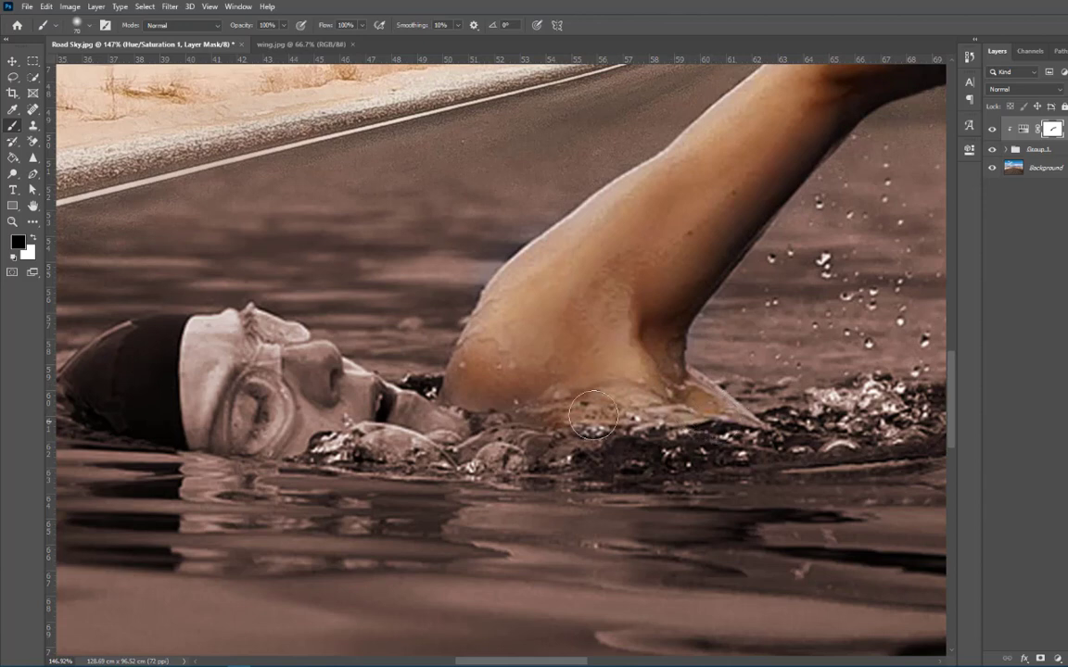
mouse_move(418, 417)
mouse_down()
mouse_move(270, 418)
mouse_move(279, 435)
mouse_move(264, 447)
mouse_move(217, 399)
mouse_move(192, 428)
mouse_move(204, 444)
mouse_move(232, 386)
mouse_move(252, 377)
mouse_move(332, 381)
mouse_move(318, 360)
mouse_move(192, 370)
mouse_move(243, 337)
mouse_move(286, 358)
mouse_move(258, 340)
mouse_move(283, 347)
mouse_move(331, 382)
mouse_move(349, 378)
mouse_move(474, 421)
mouse_move(380, 371)
mouse_up()
mouse_move(173, 328)
mouse_down()
mouse_move(161, 375)
mouse_move(121, 343)
mouse_move(89, 391)
mouse_move(170, 437)
mouse_move(152, 428)
mouse_move(142, 333)
mouse_move(127, 347)
mouse_move(159, 349)
mouse_move(107, 362)
mouse_move(83, 391)
mouse_up()
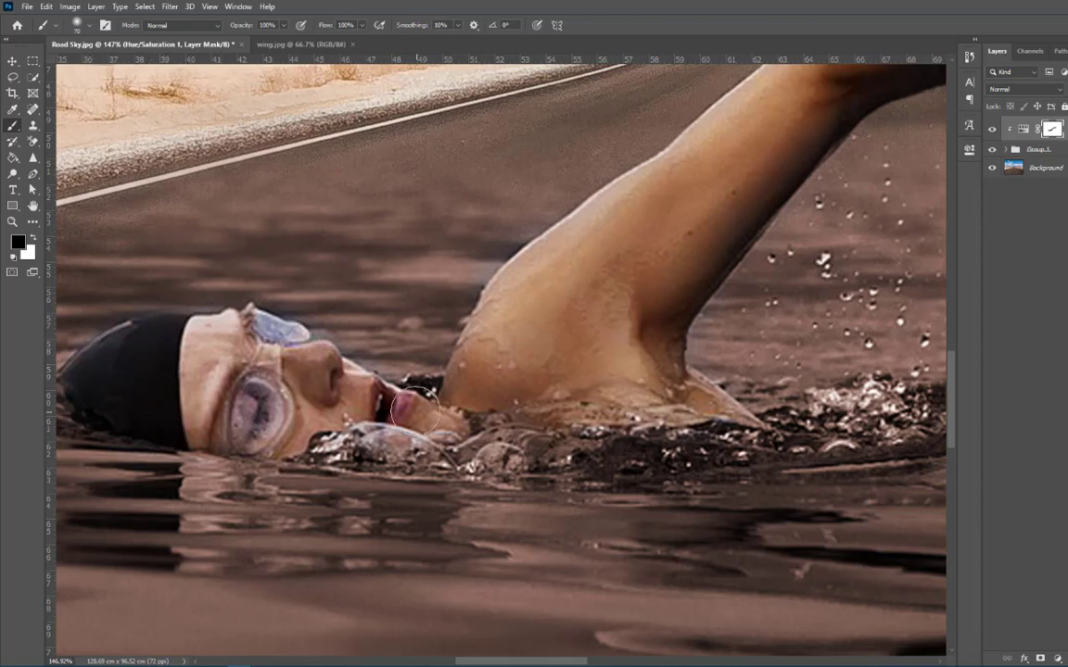
key(ctrl+0)
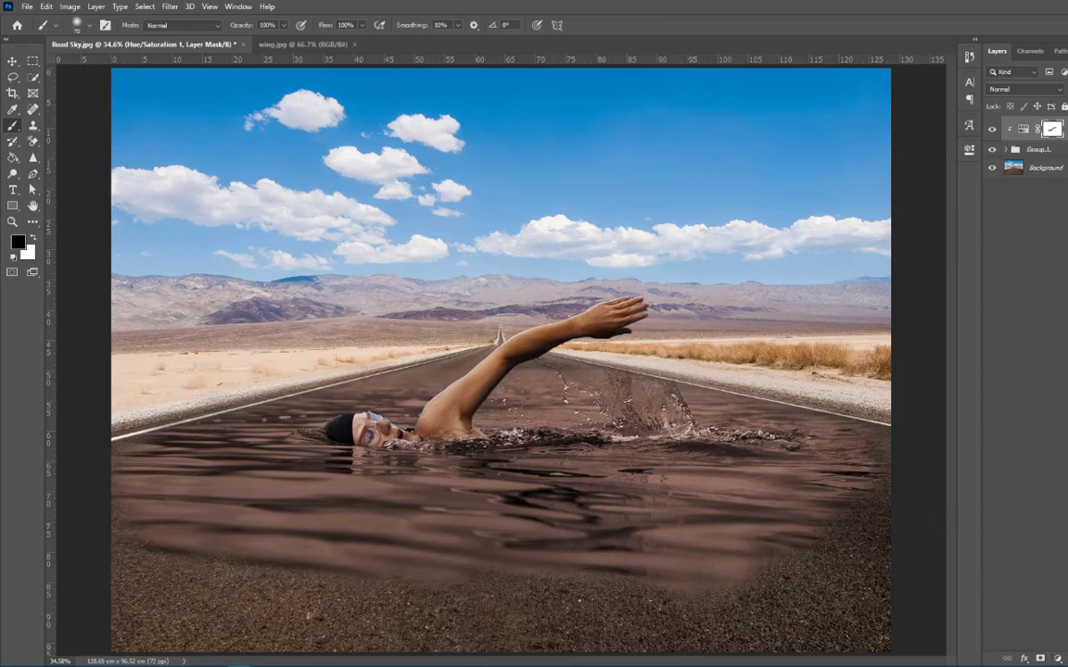
Step: Scale the swimmer group together with its Hue/Saturation layer down to 93.77% using Free Transform
click(1045, 149)
shift+click(1064, 129)
key(ctrl+t)
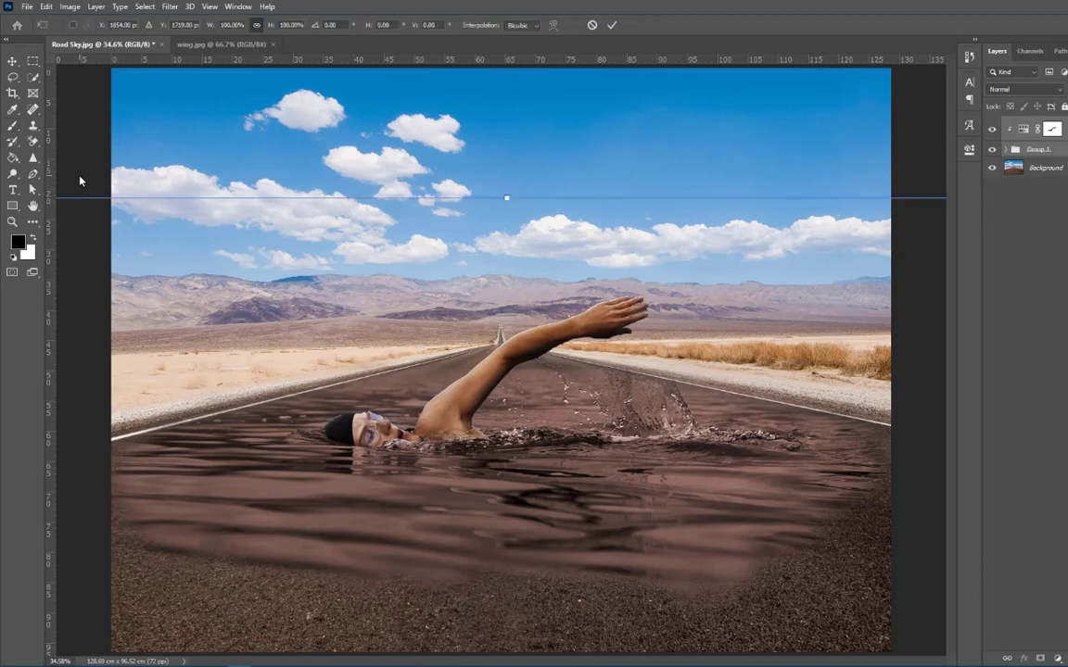
click(611, 25)
key(ctrl+minus)
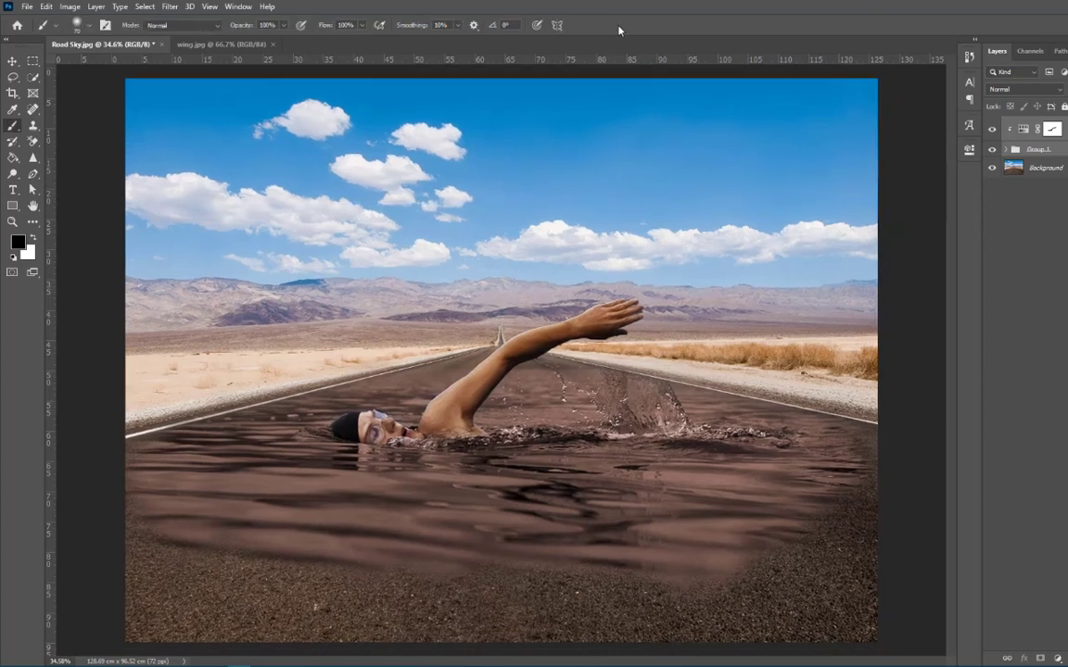
key(ctrl+t)
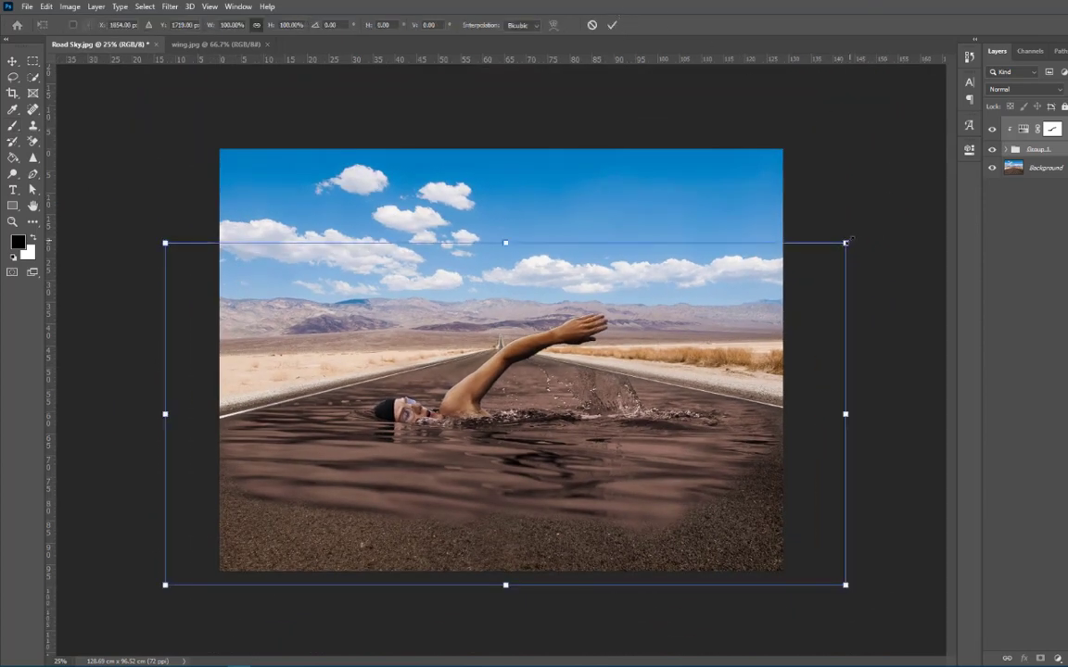
drag(849, 241, 824, 253)
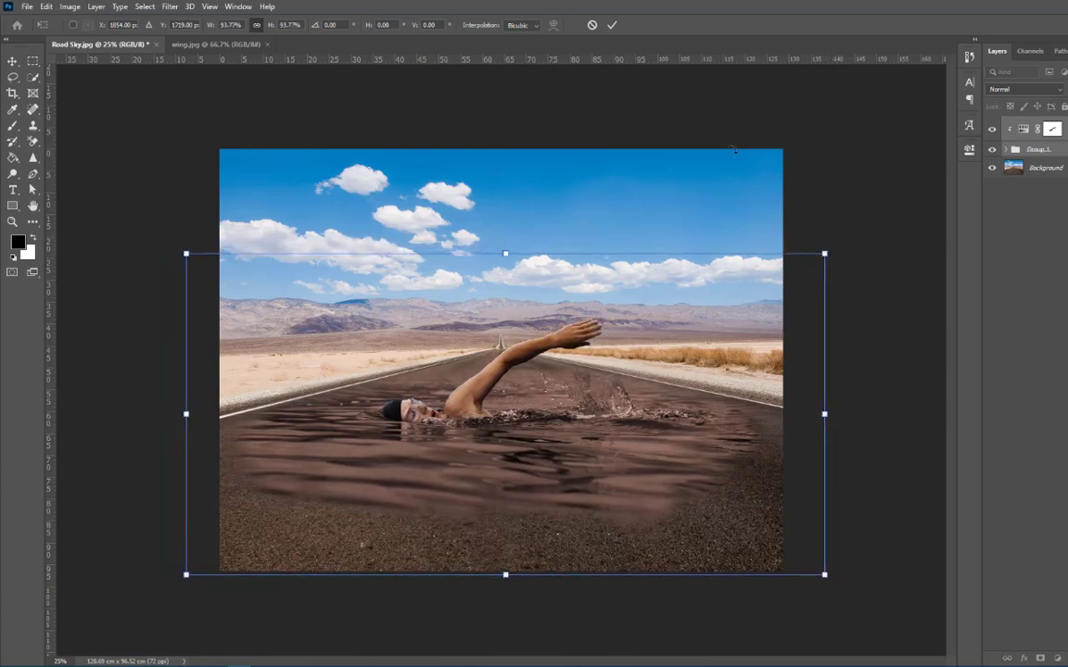
click(612, 25)
key(b)
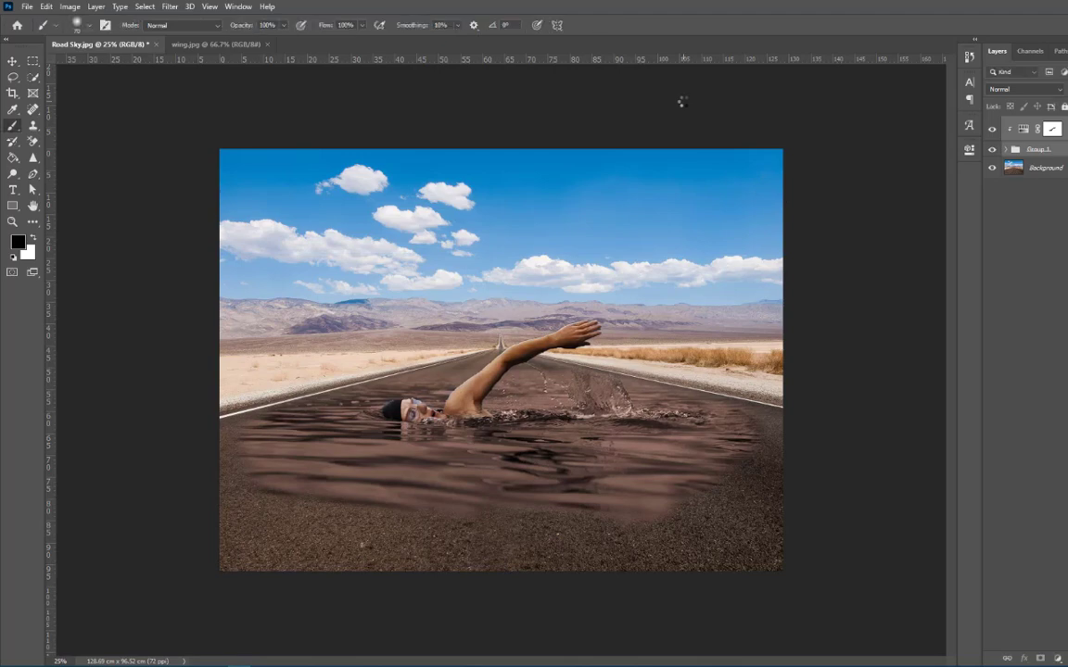
key(ctrl+0)
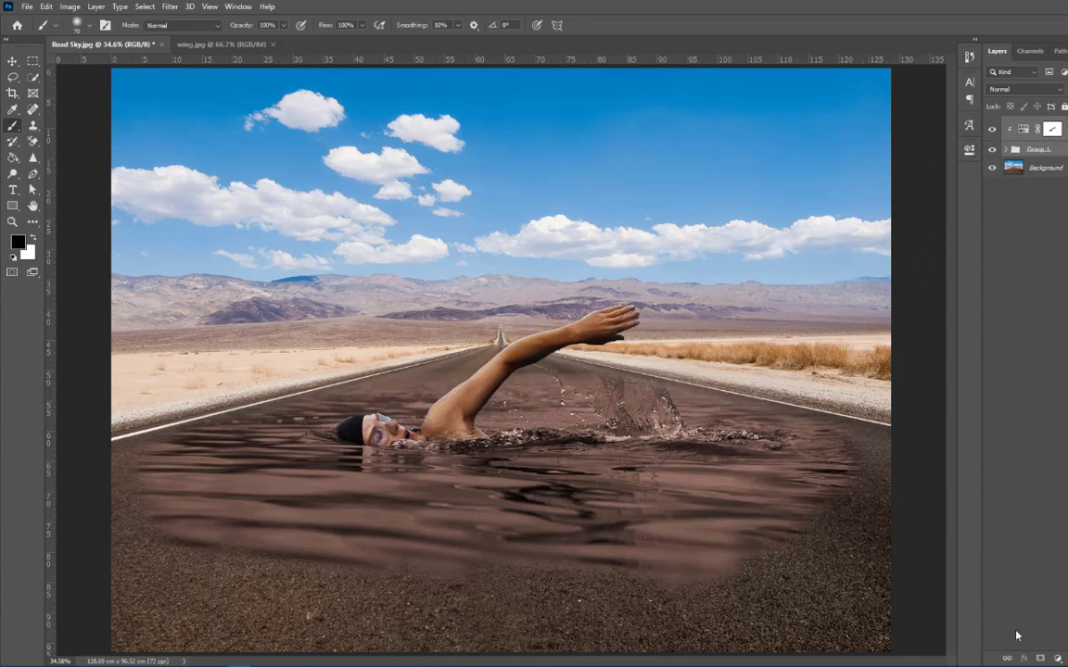
Step: Unlock the Background as a regular layer and convert it to a smart object
click(1058, 659)
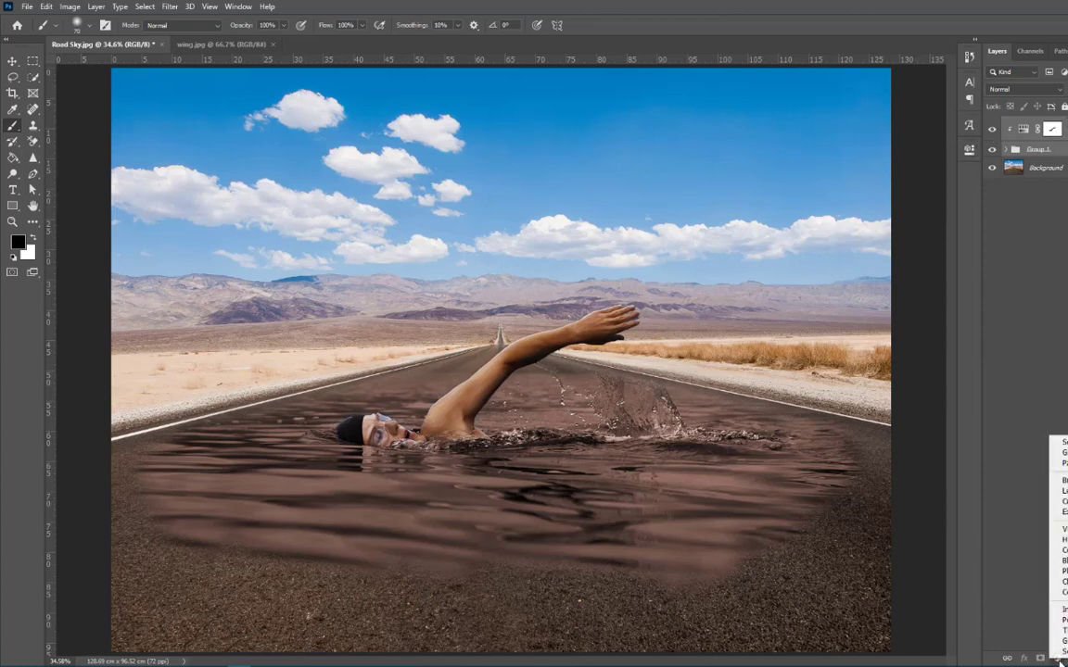
click(1052, 365)
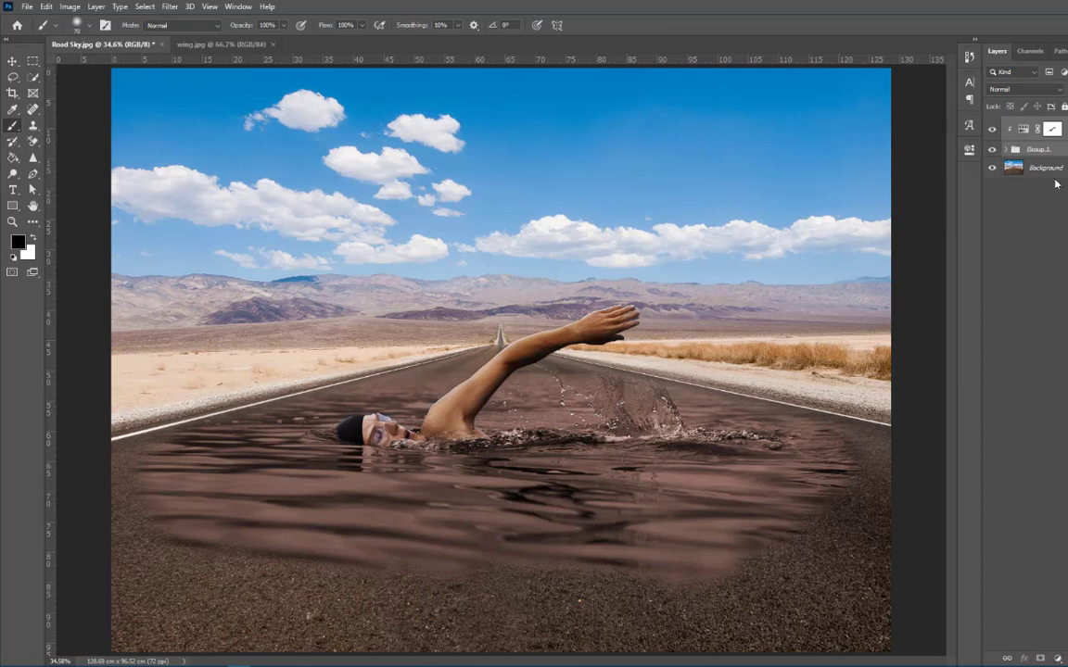
click(1042, 168)
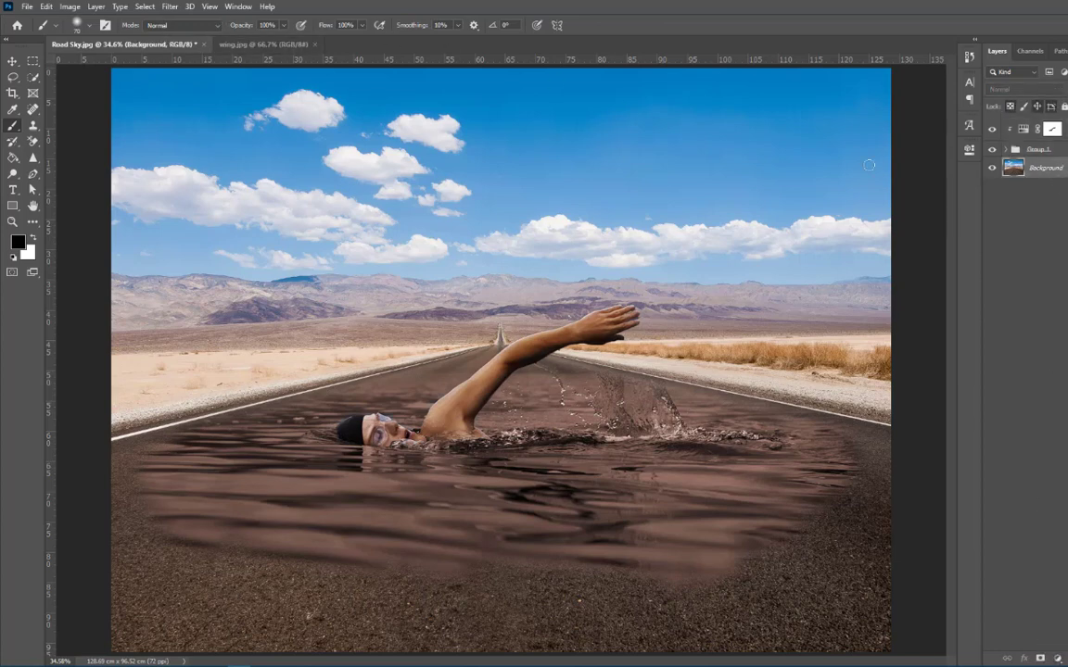
double_click(1043, 168)
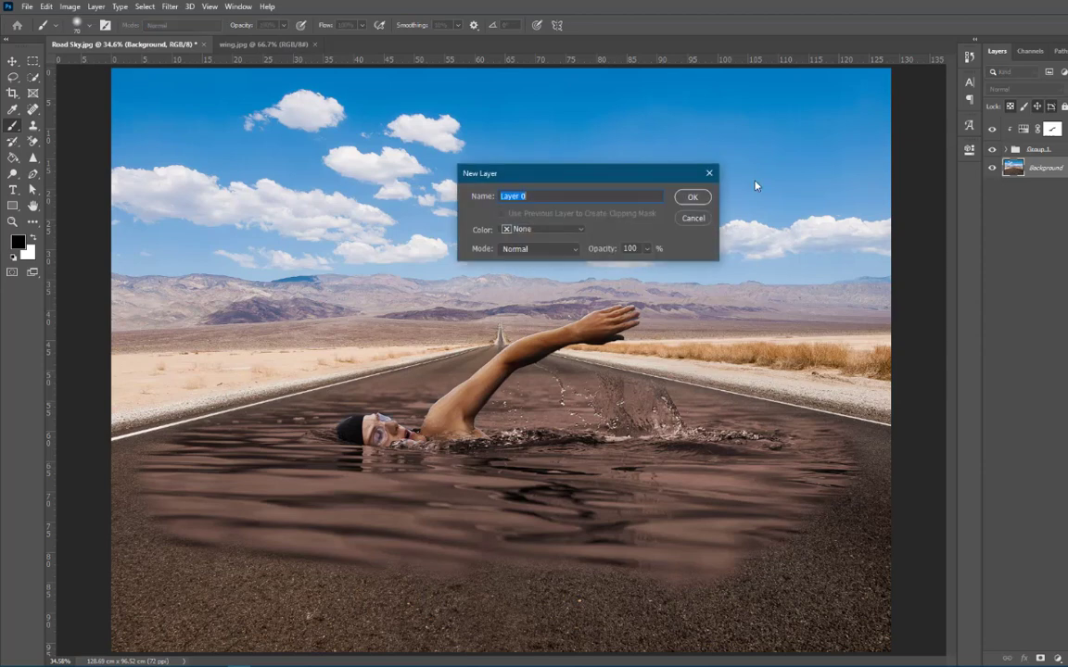
click(624, 178)
right_click(1050, 361)
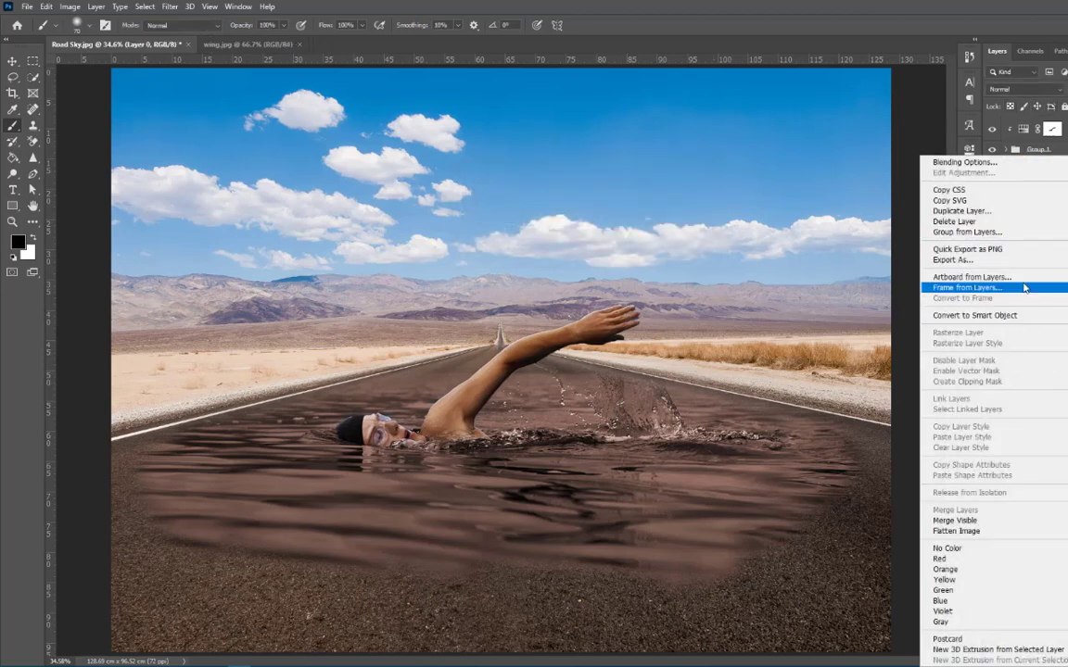
click(974, 315)
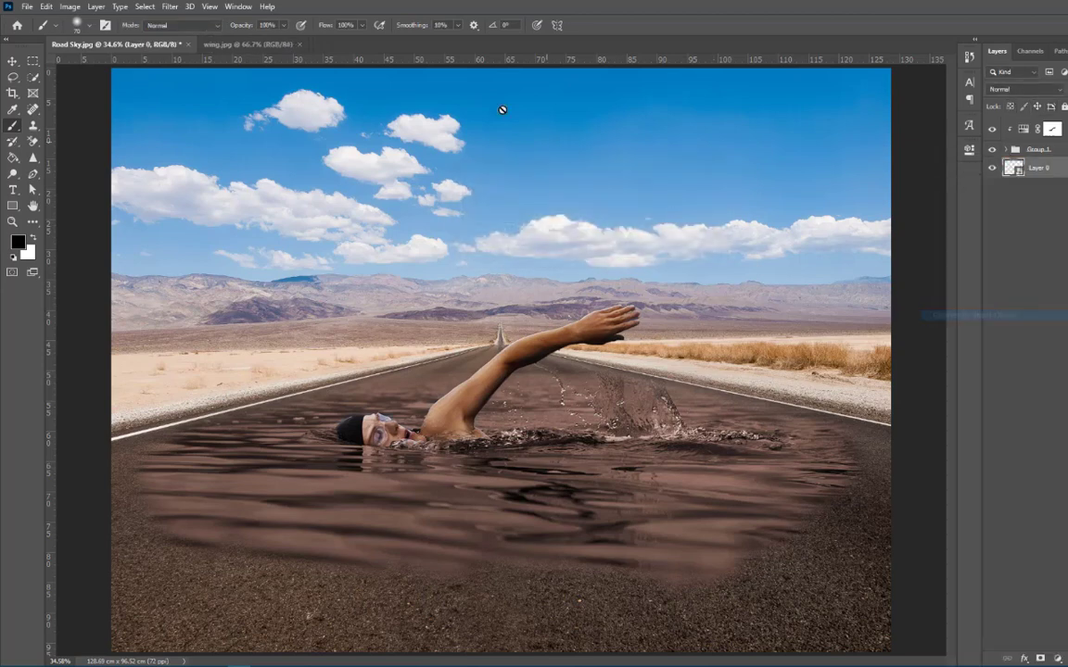
Step: Apply a Gaussian Blur with a 5-pixel radius to the road and sky smart object and compare its visibility off and on
click(170, 7)
mouse_move(269, 145)
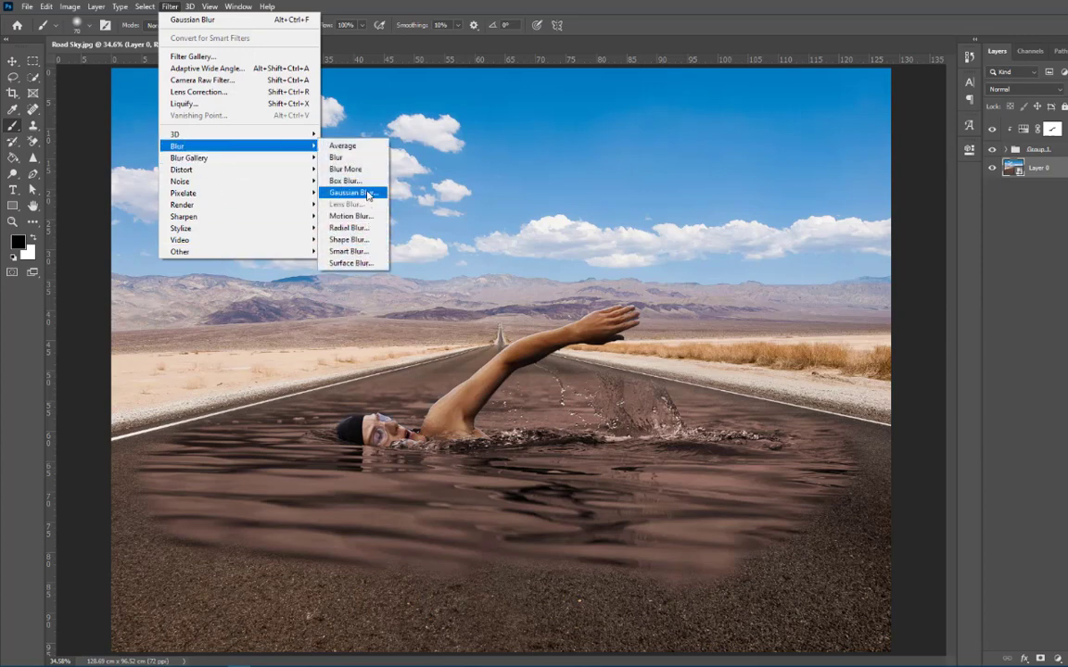
click(366, 193)
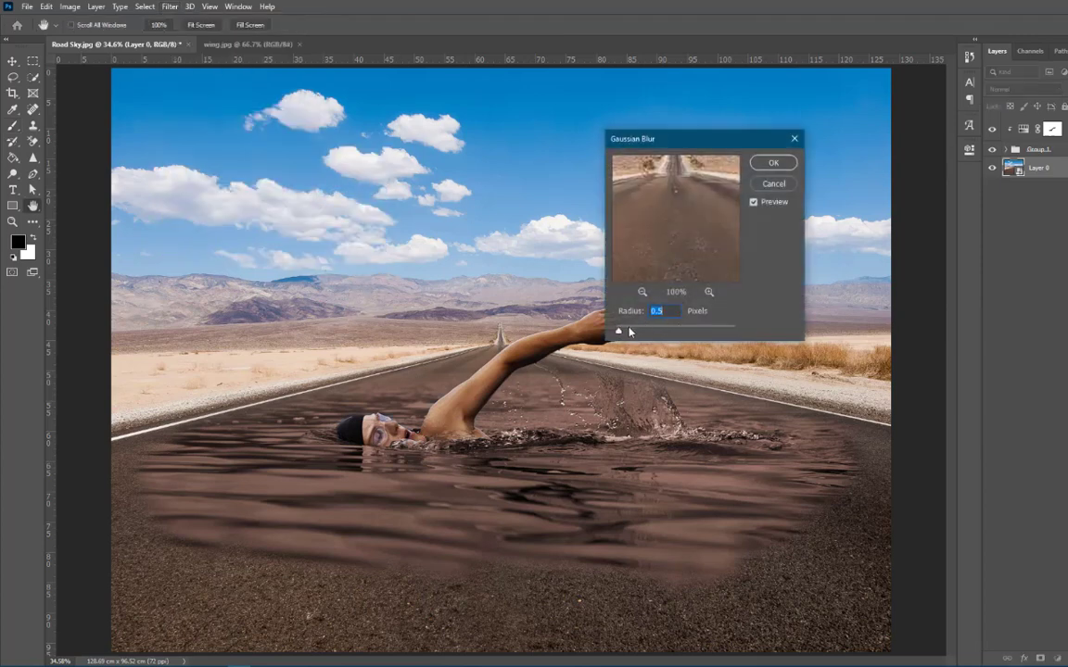
drag(619, 332, 628, 333)
text(5)
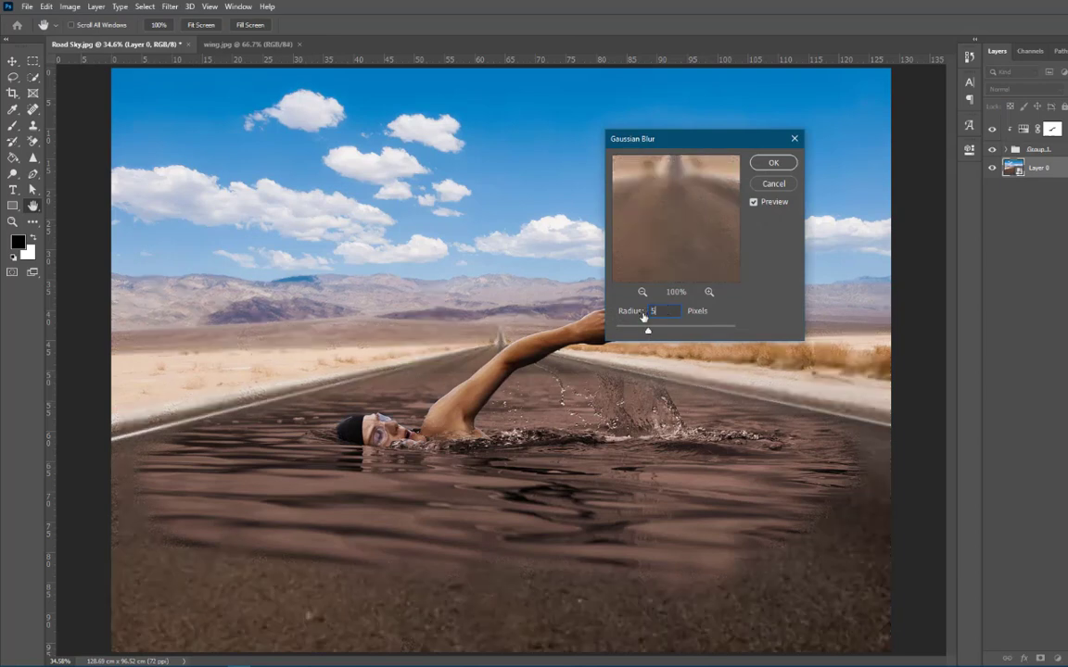
click(774, 164)
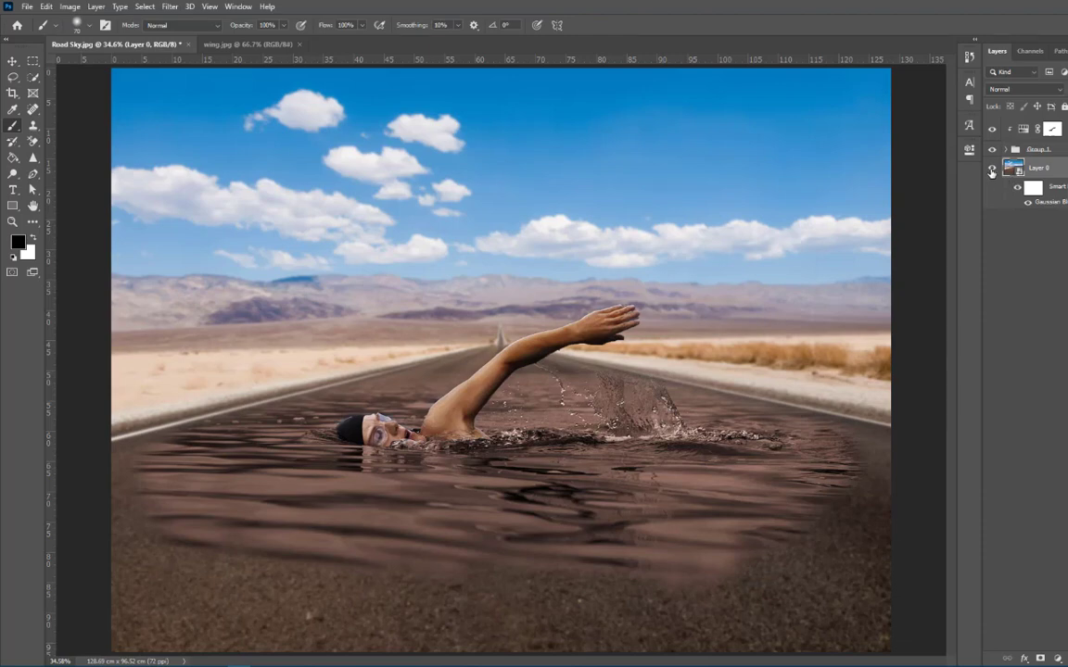
click(992, 169)
click(992, 169)
Step: Paint black on the smart filter mask over the foreground asphalt around the water with a 500 px brush to restore its sharpness
click(1032, 189)
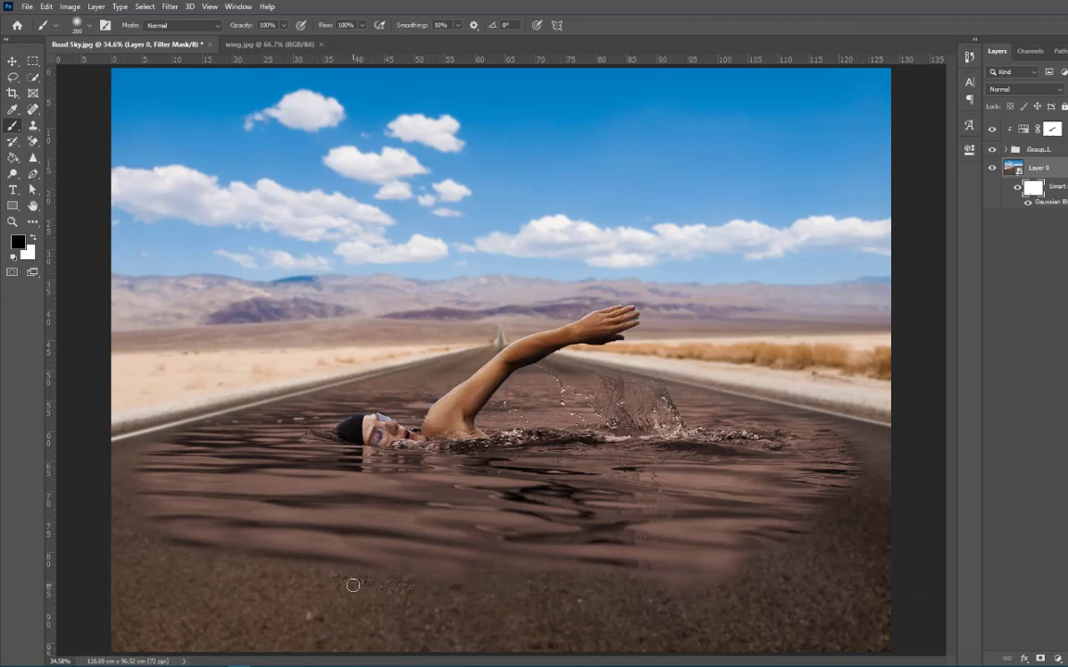
key(bracketright)
key(bracketright)
key(bracketright)
key(bracketright)
key(bracketright)
drag(50, 542, 224, 562)
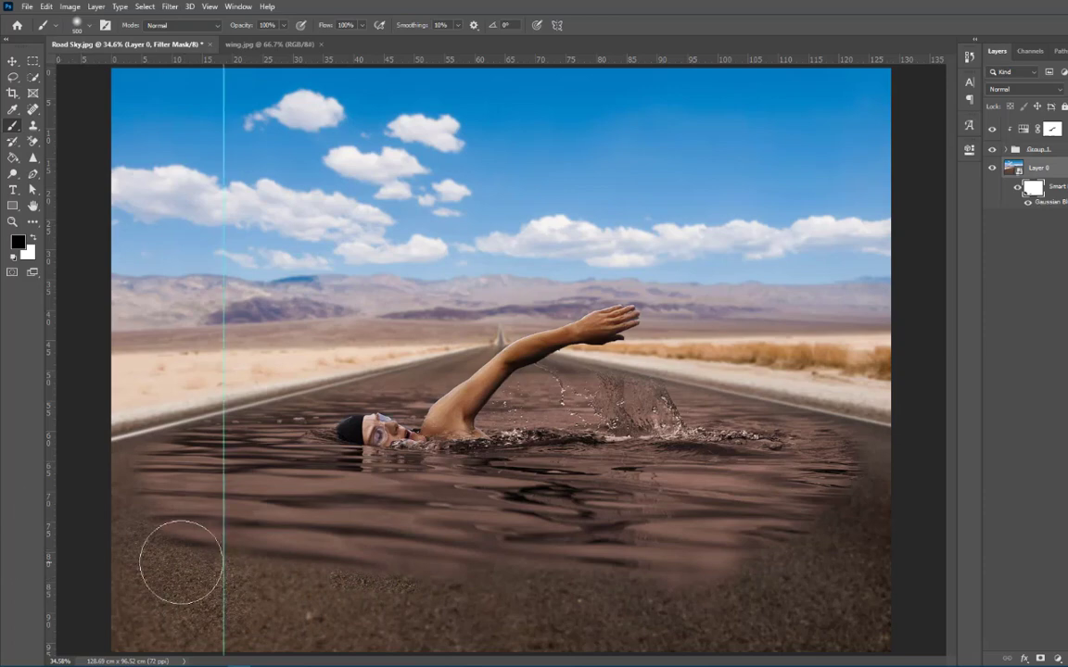
key(ctrl+z)
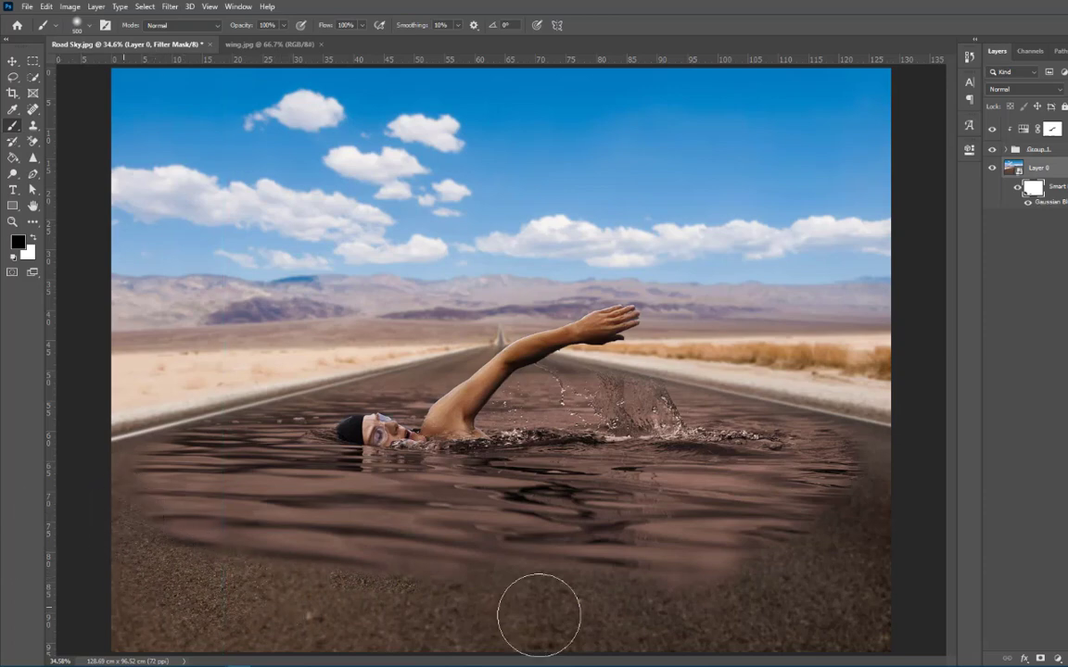
mouse_move(592, 576)
mouse_down()
mouse_move(849, 555)
mouse_move(830, 623)
mouse_move(878, 549)
mouse_move(849, 536)
mouse_move(884, 481)
mouse_up()
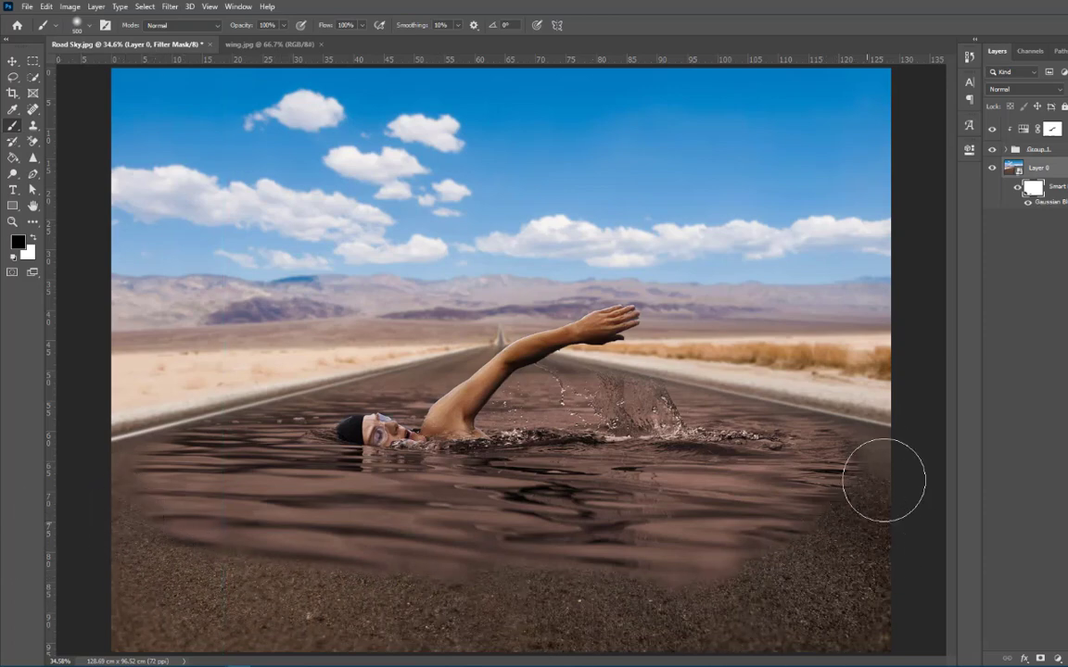
drag(134, 501, 180, 511)
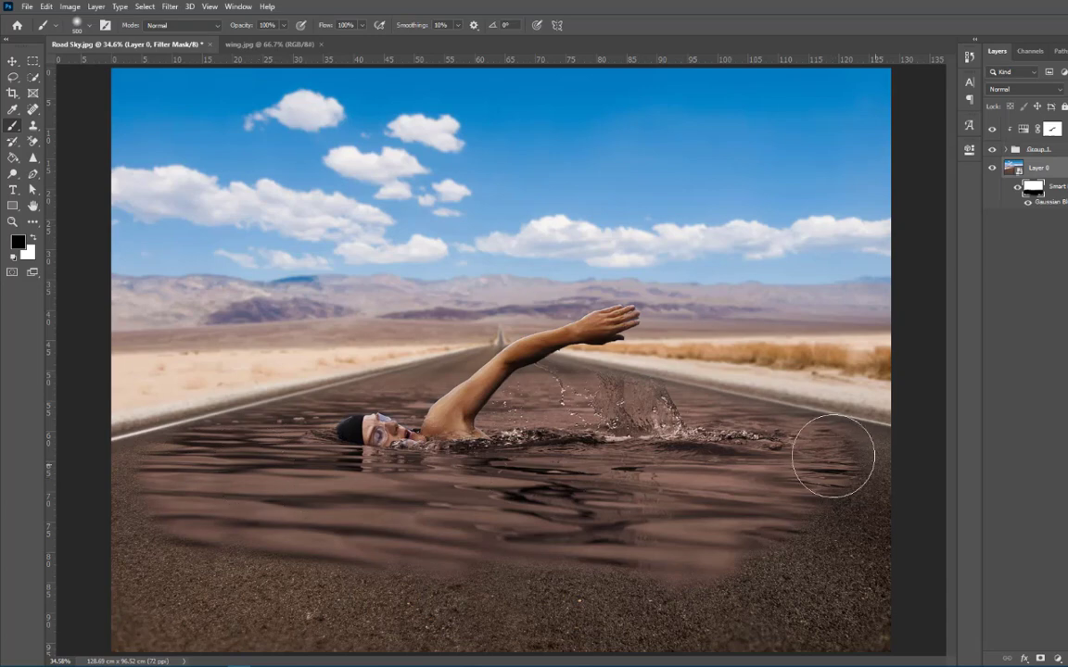
Step: Create a new layer above the Hue/Saturation adjustment and fill it with black using the Paint Bucket
click(12, 60)
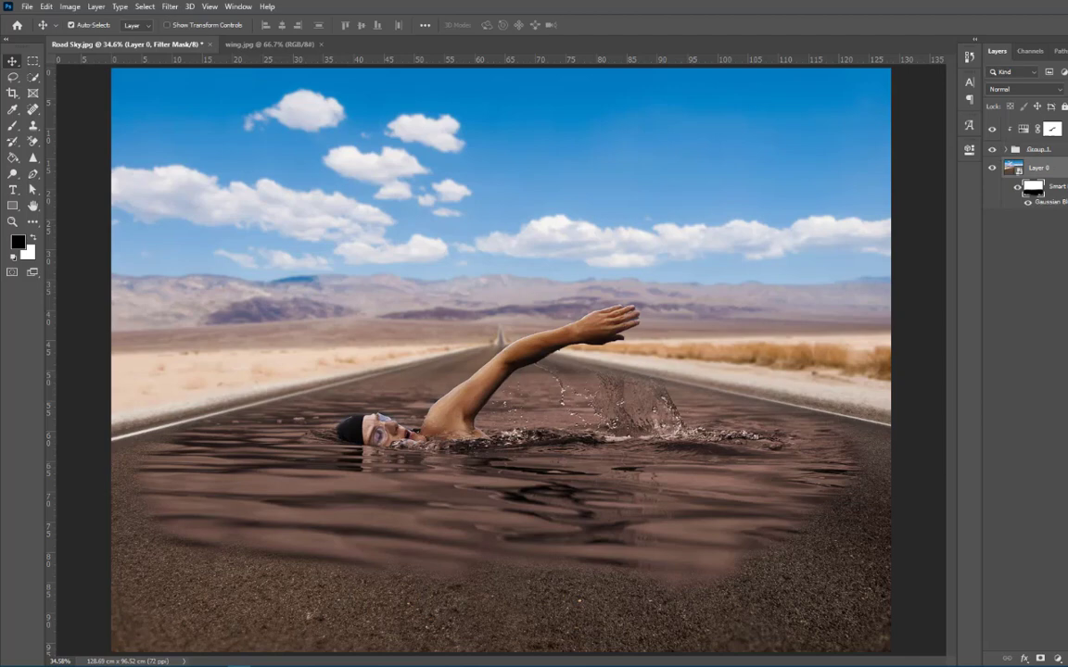
click(1057, 129)
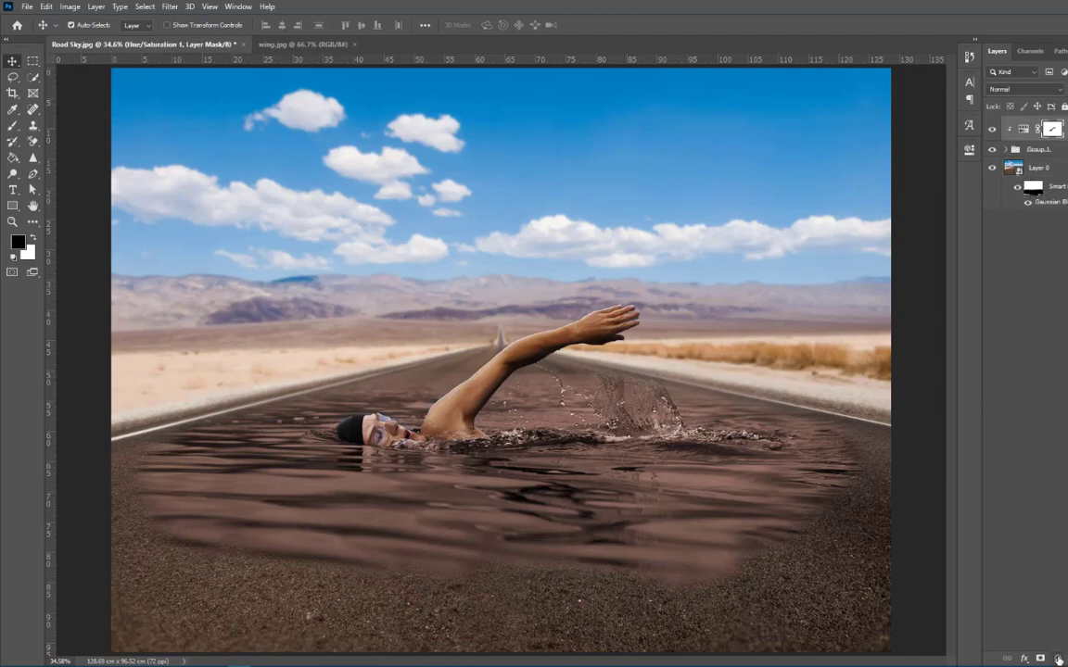
key(ctrl+shift+n)
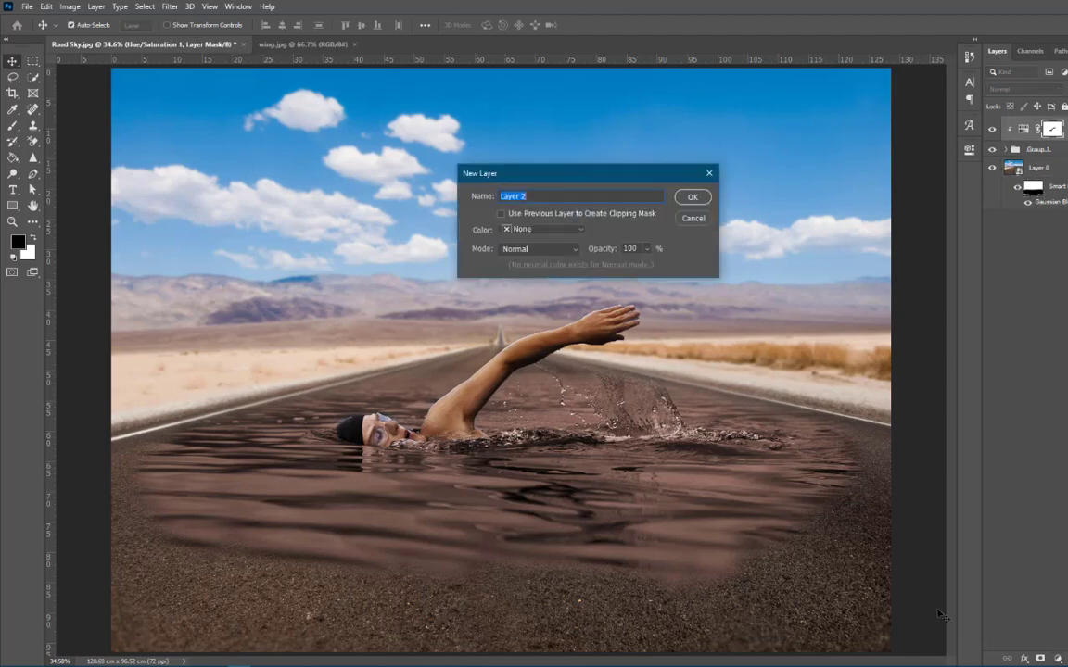
key(Return)
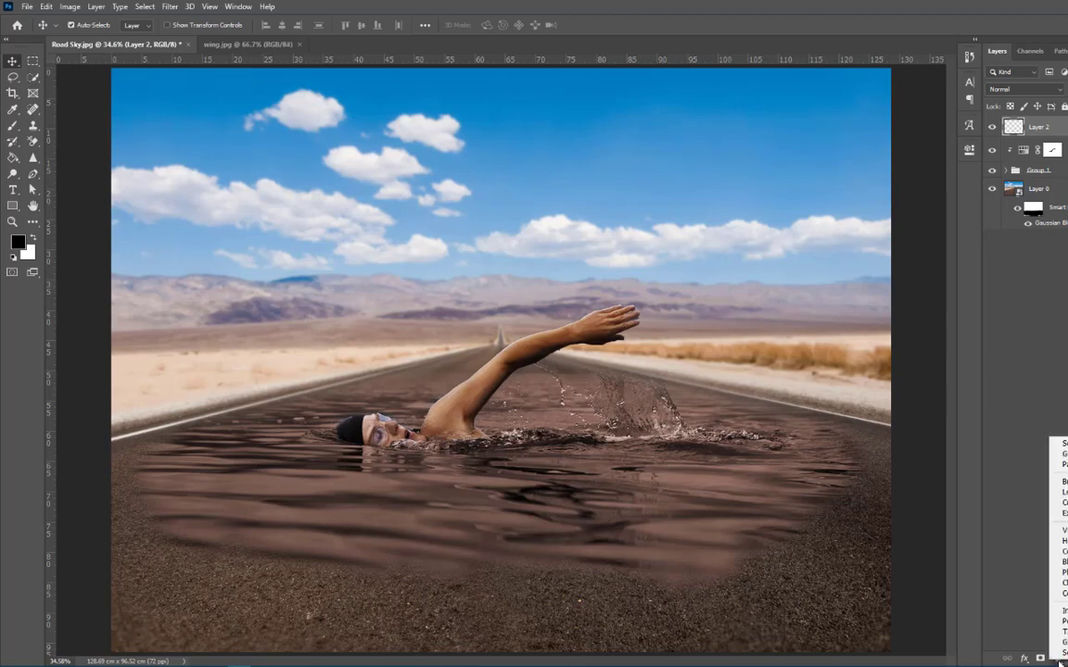
click(1059, 659)
click(1032, 484)
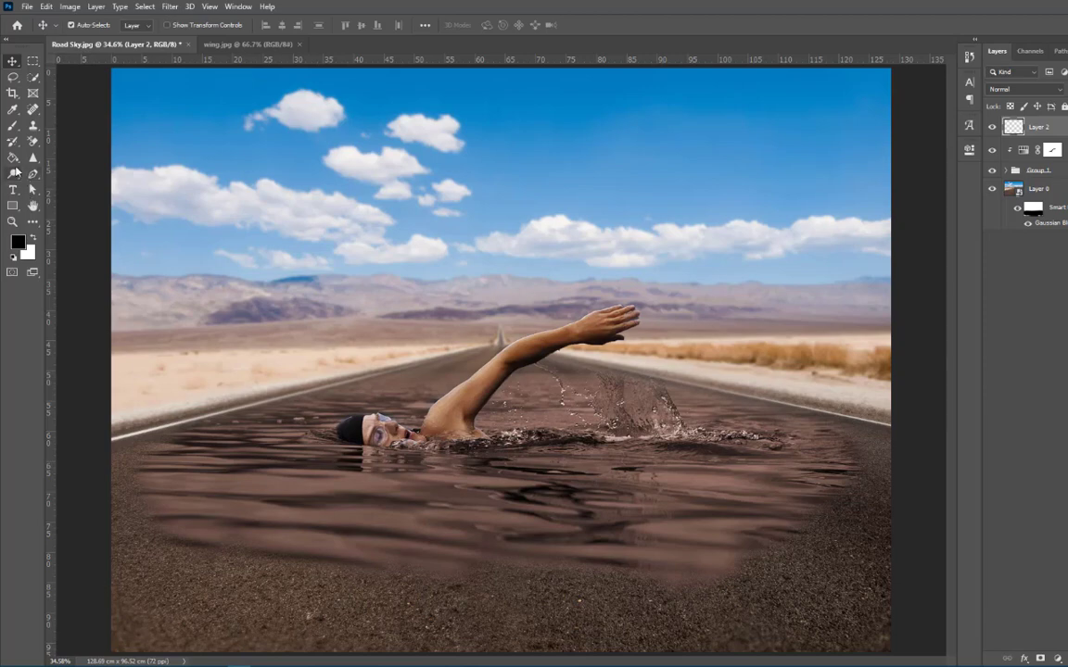
click(13, 159)
click(315, 203)
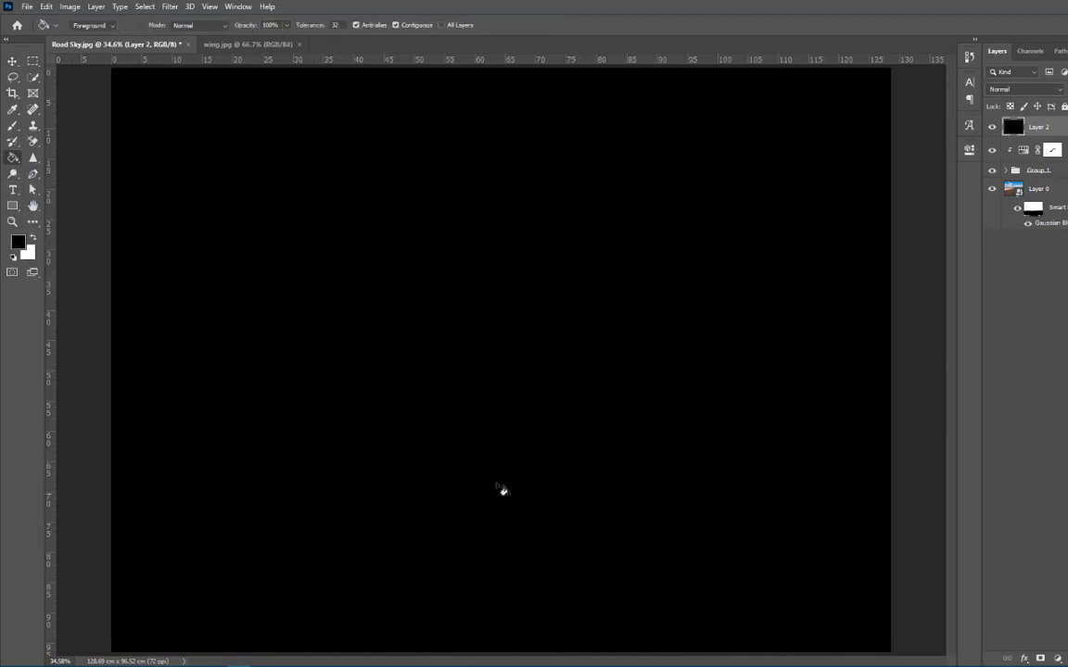
Step: Compare the lens types and render a 105mm Prime Lens Flare at 150% brightness on the black layer
click(172, 7)
mouse_move(247, 148)
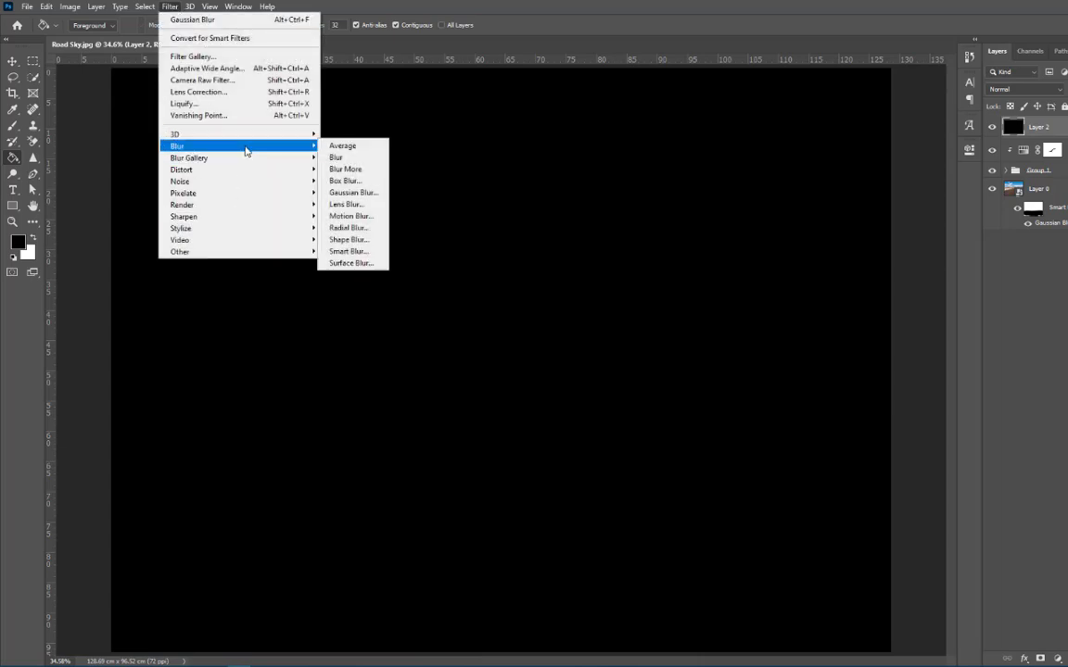
mouse_move(314, 205)
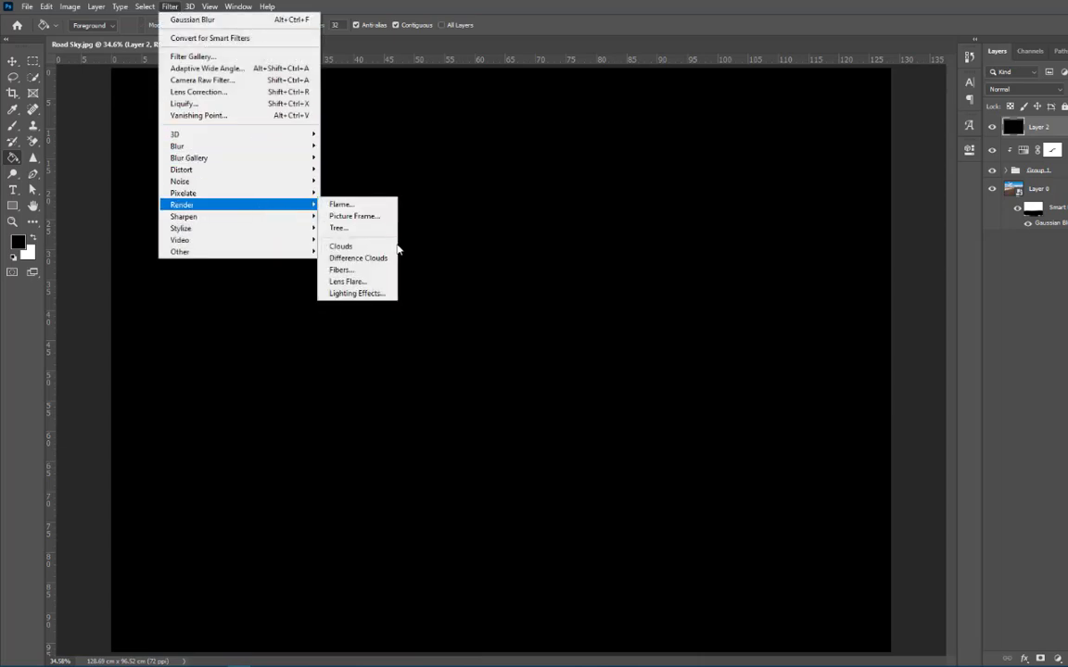
click(380, 282)
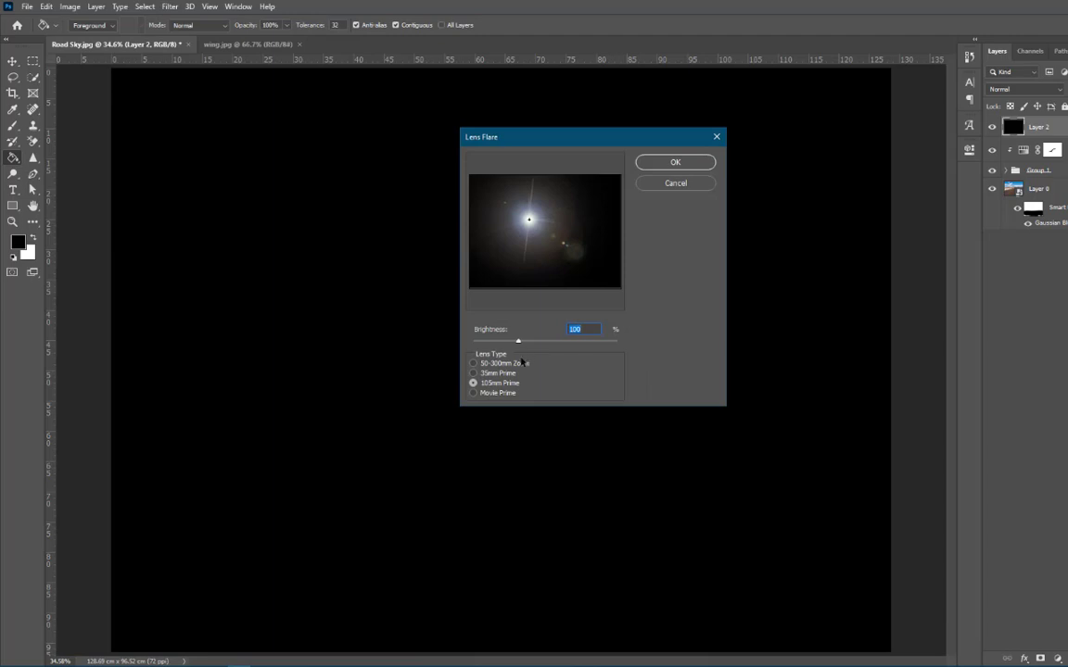
click(491, 364)
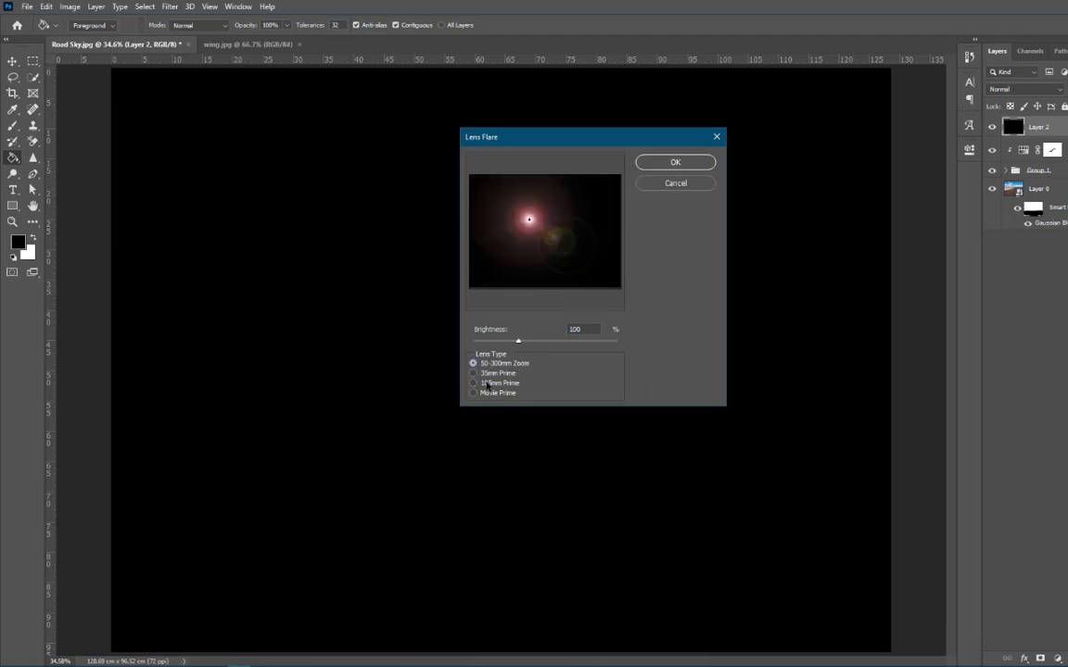
click(483, 373)
click(483, 384)
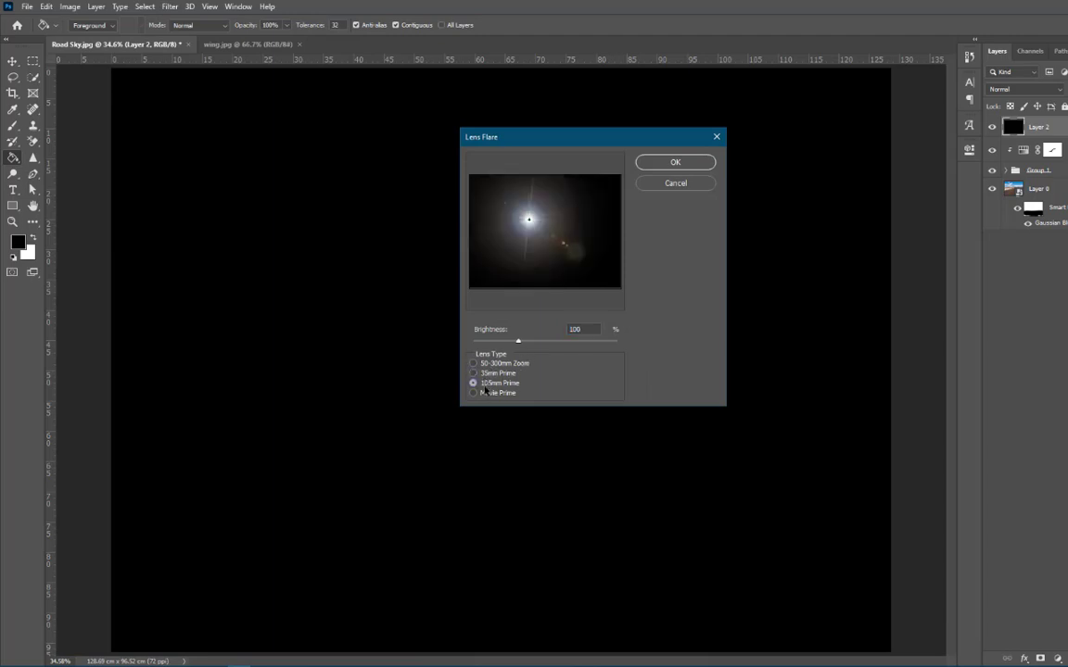
click(484, 394)
click(491, 372)
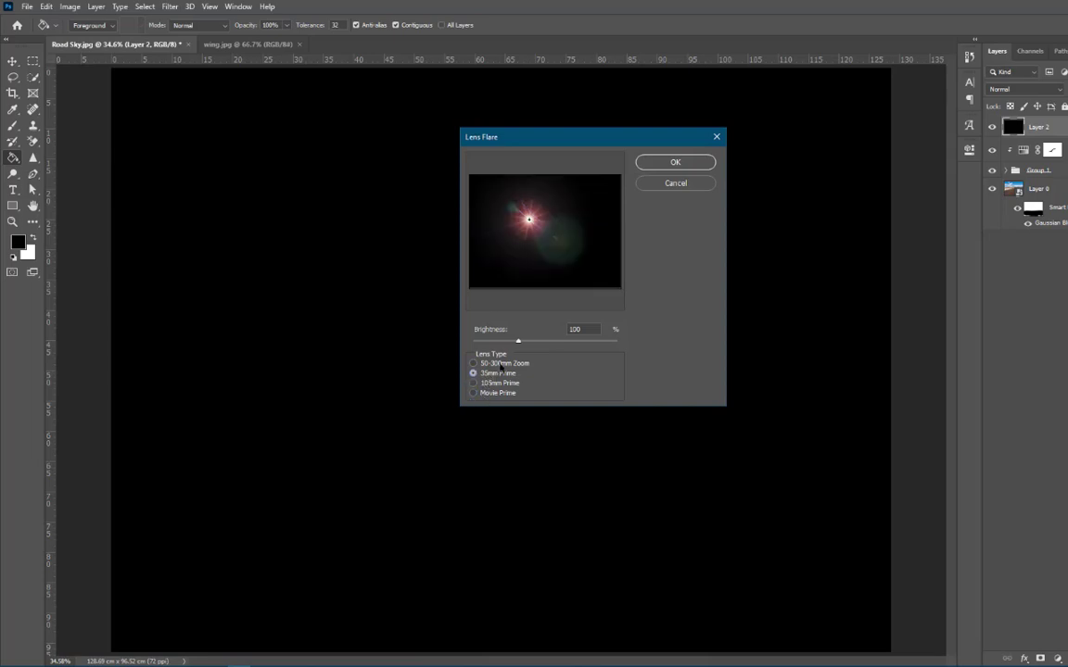
click(505, 383)
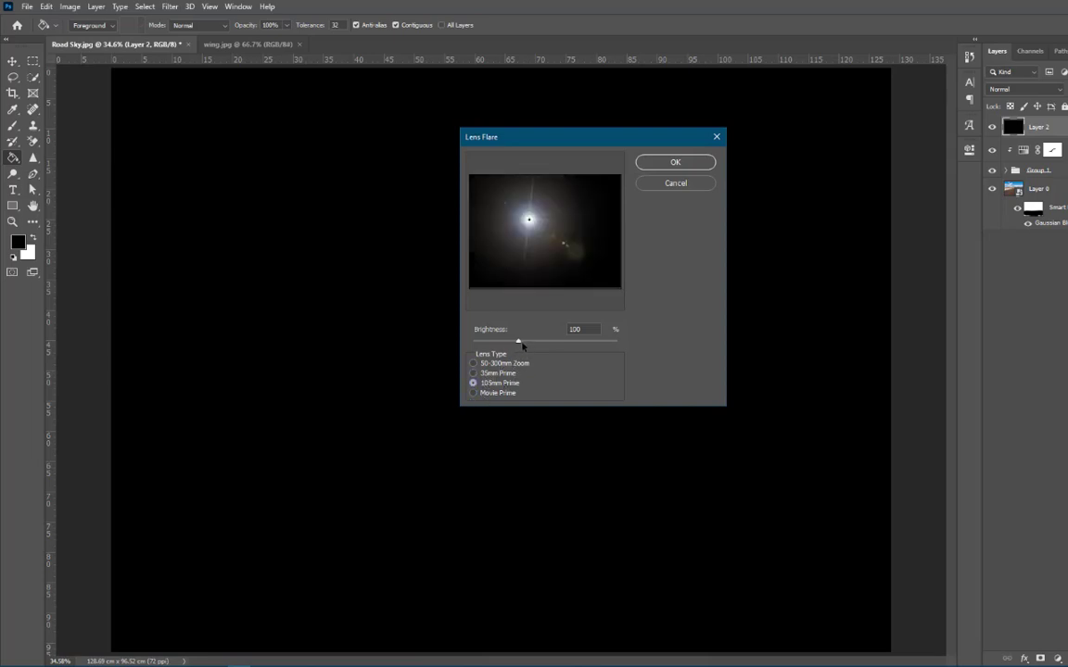
drag(522, 345, 532, 345)
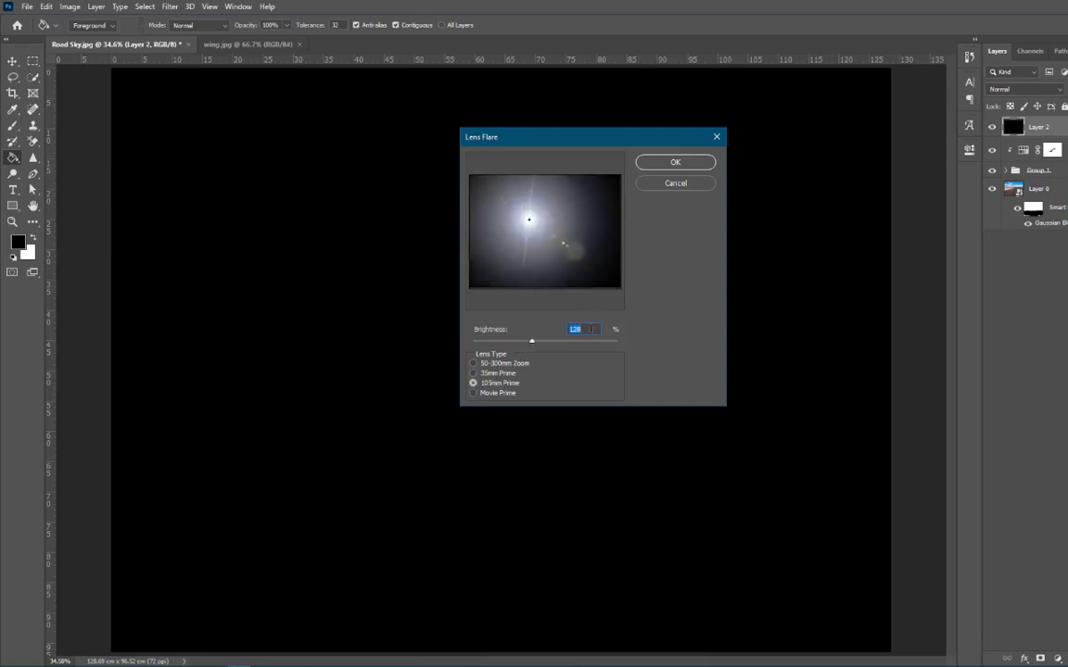
text(150)
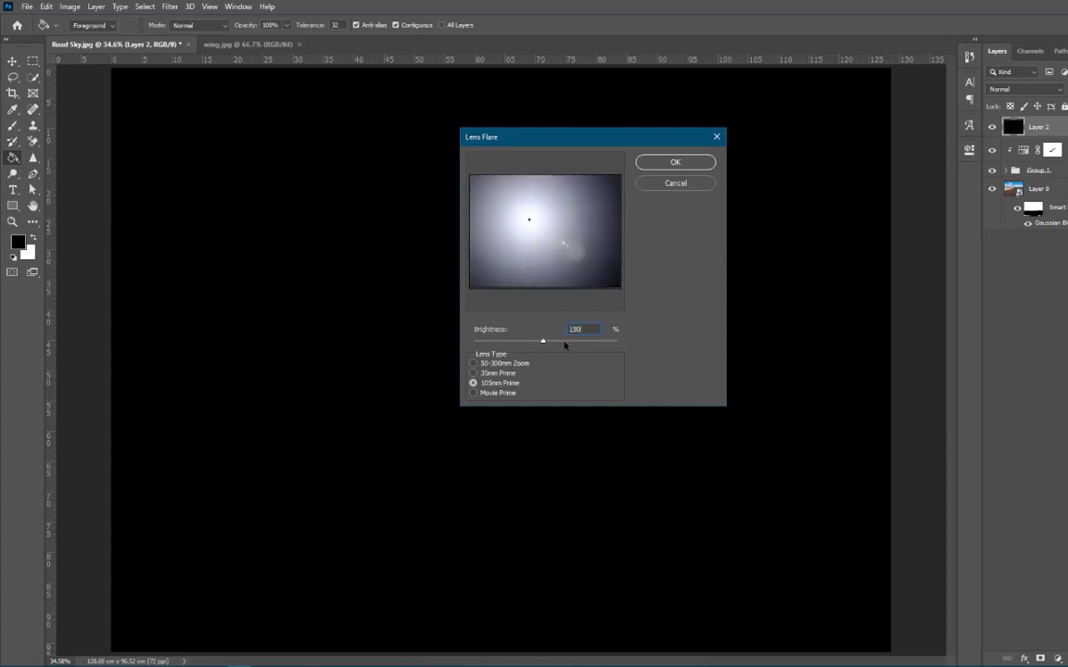
click(675, 163)
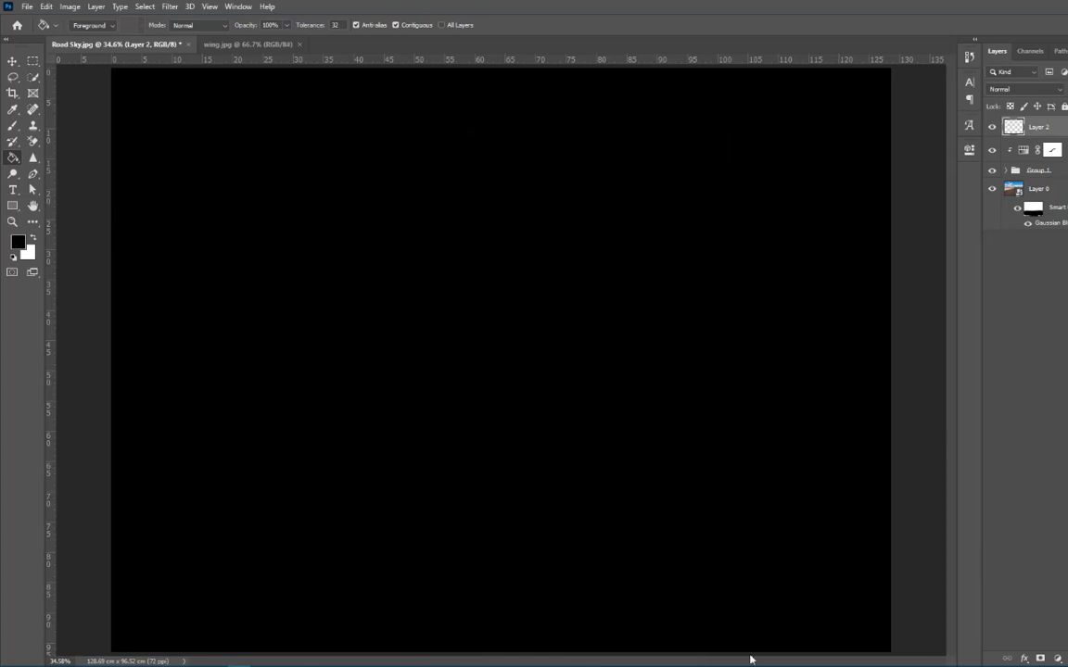
Step: Set the lens flare layer's blend mode to Screen and undo the stray Paint Bucket fill
key(ctrl+minus)
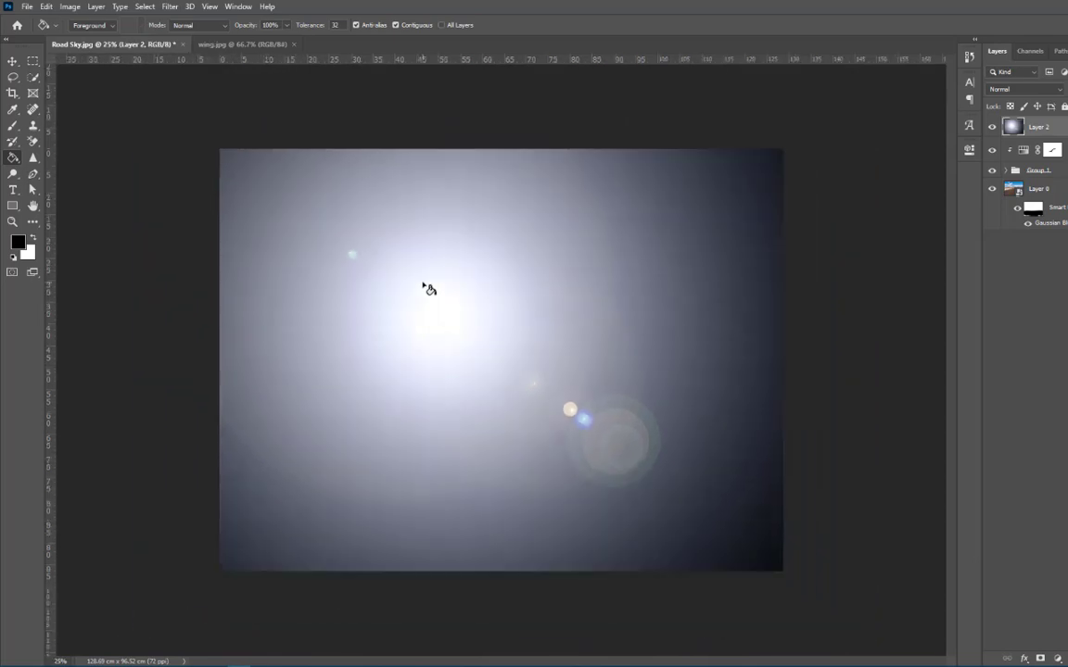
click(1025, 90)
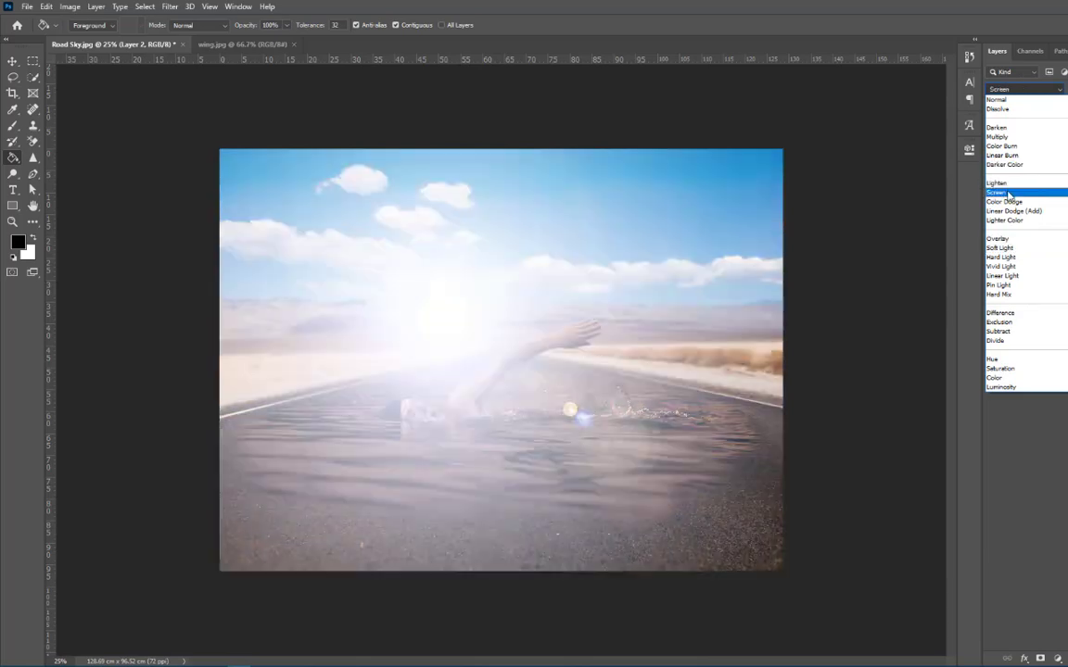
click(1008, 194)
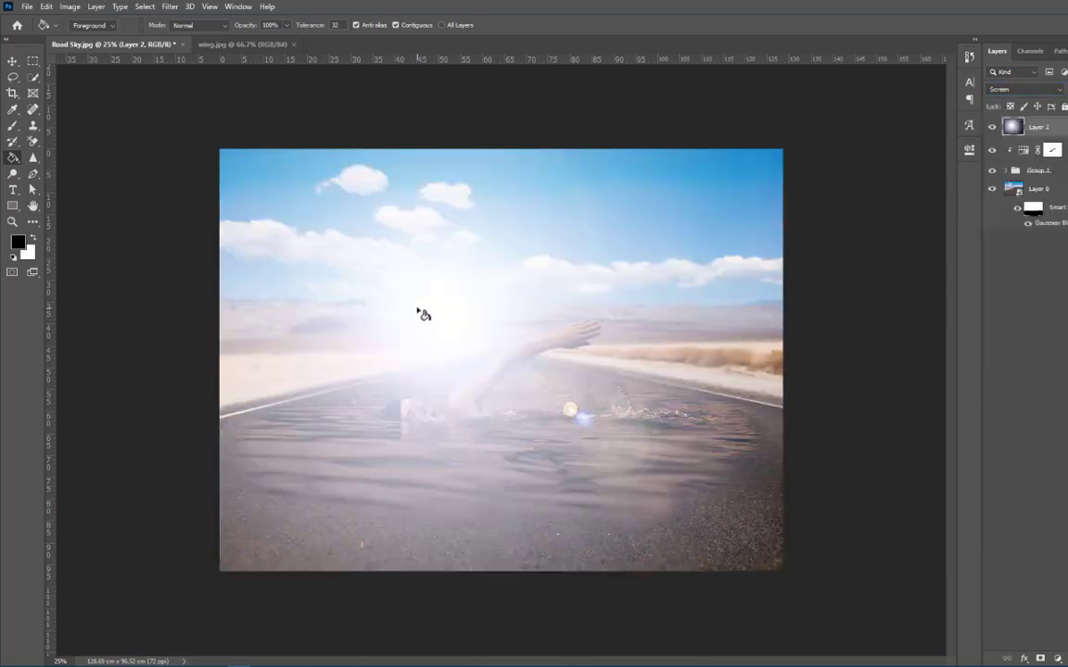
click(425, 337)
key(ctrl+z)
Step: Try to enlarge the flare layer to 115.87% with Free Transform and reposition its glow over the horizon above the swimmer
key(v)
mouse_move(448, 320)
mouse_down()
mouse_move(403, 284)
mouse_move(462, 317)
mouse_move(443, 318)
mouse_up()
key(ctrl+t)
key(ctrl+minus)
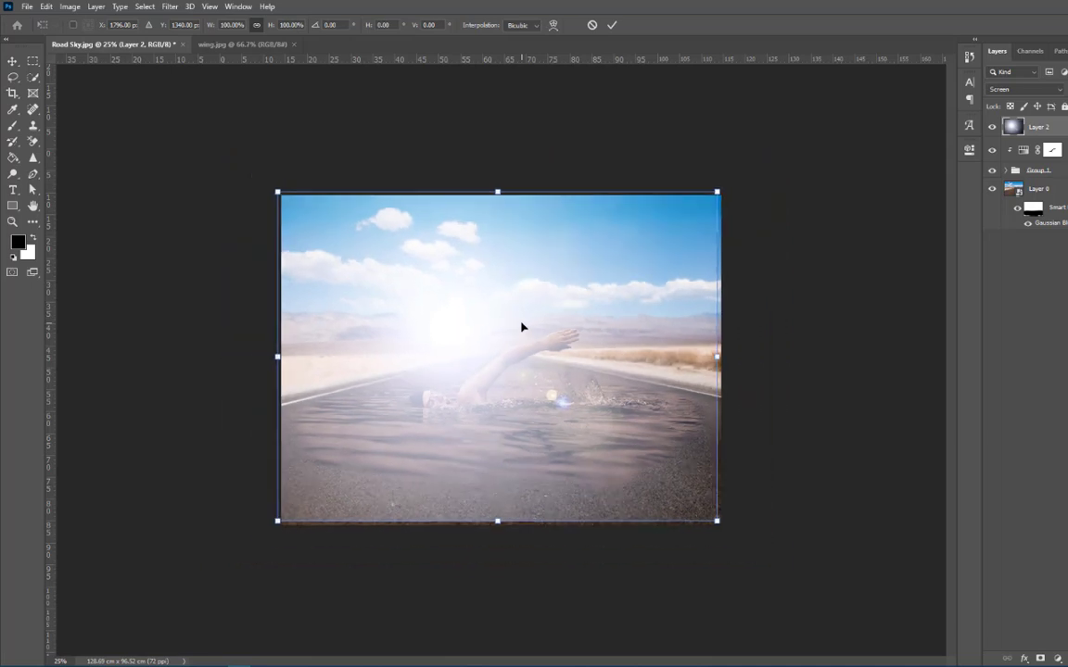
drag(686, 217, 717, 191)
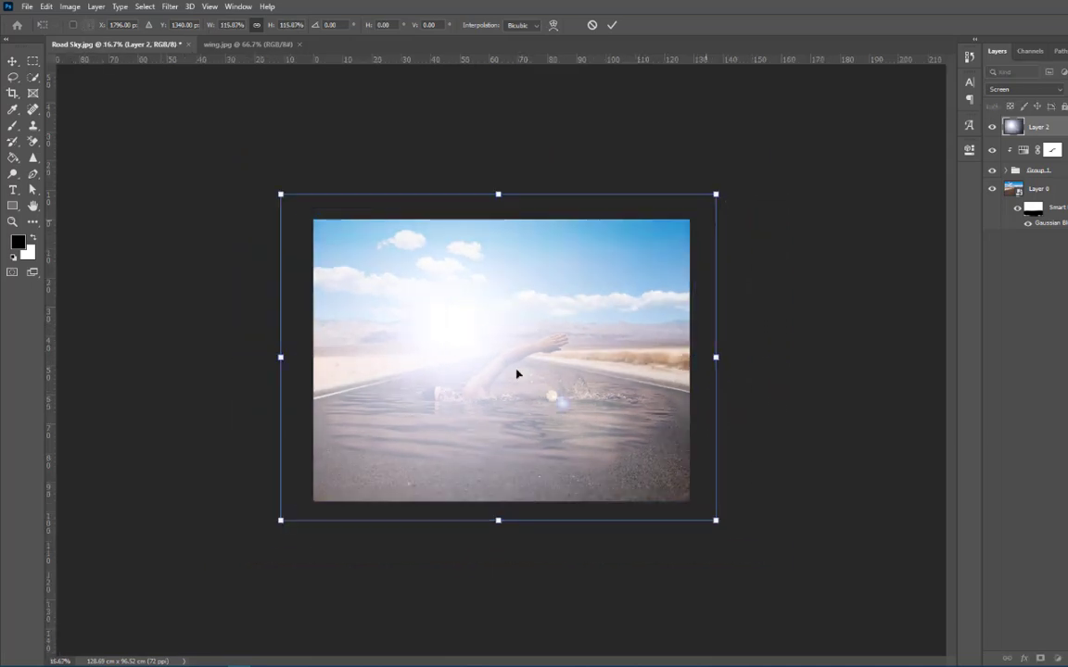
mouse_move(482, 394)
mouse_down()
mouse_move(470, 348)
mouse_move(510, 362)
mouse_move(500, 386)
mouse_up()
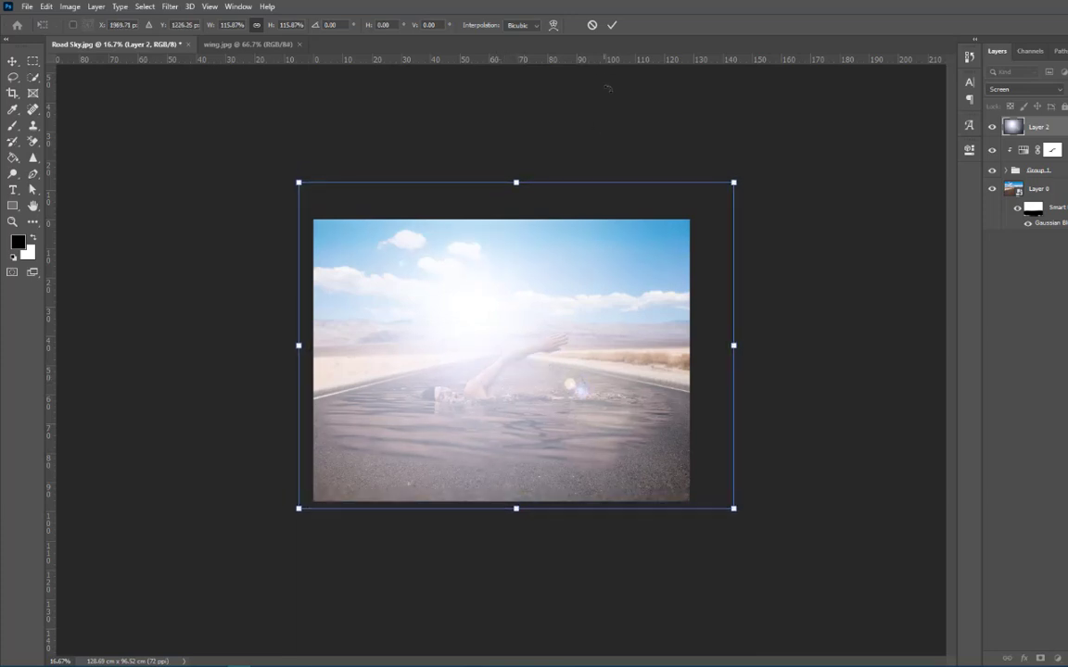
click(613, 27)
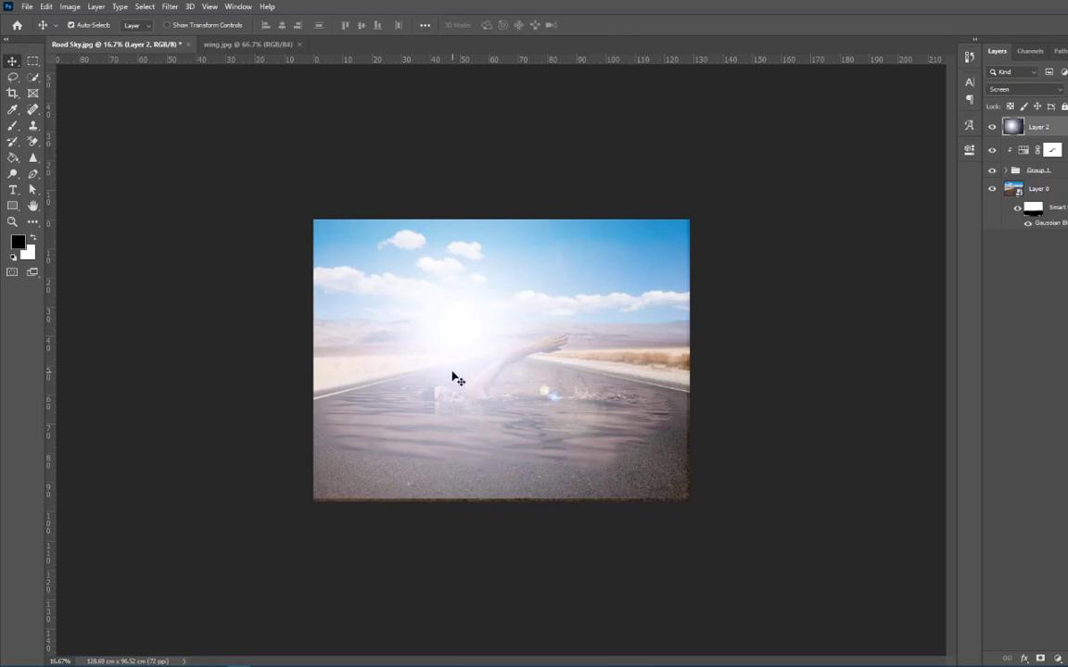
Step: Delete the flare layer, then undo the deletion and the flare edits back to the plain black layer
key(Delete)
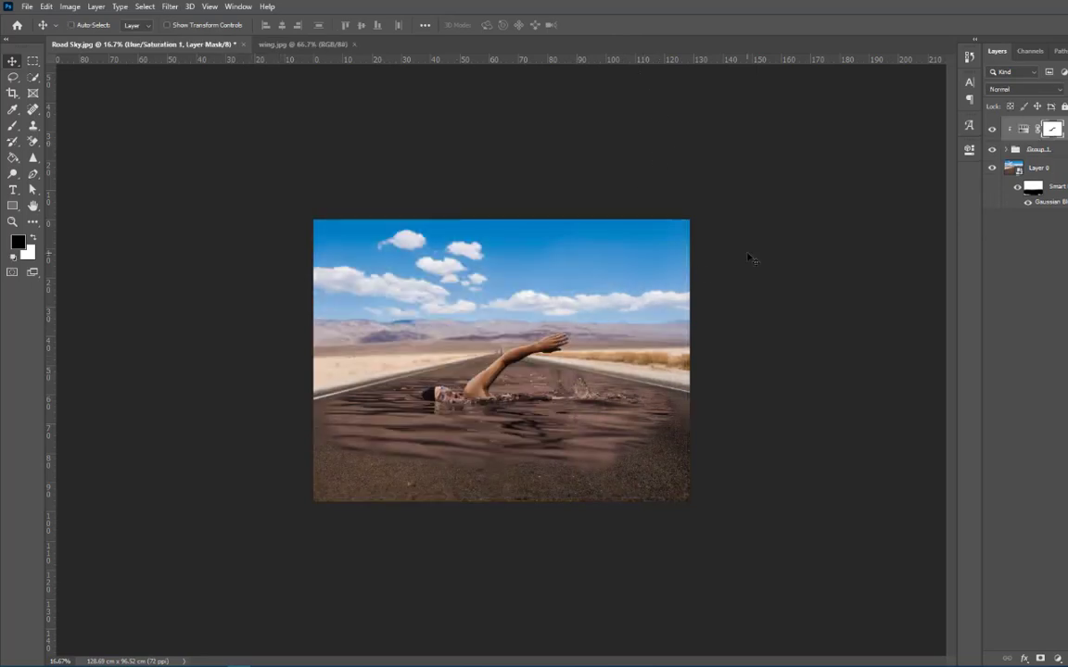
key(ctrl+z)
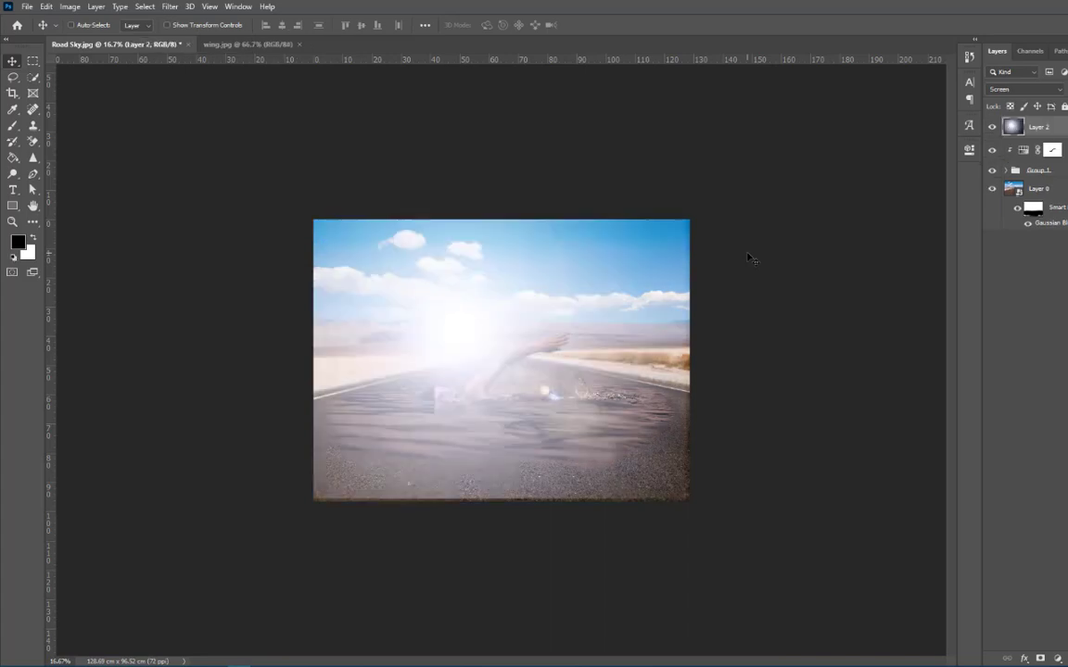
key(ctrl+z)
key(ctrl+z)
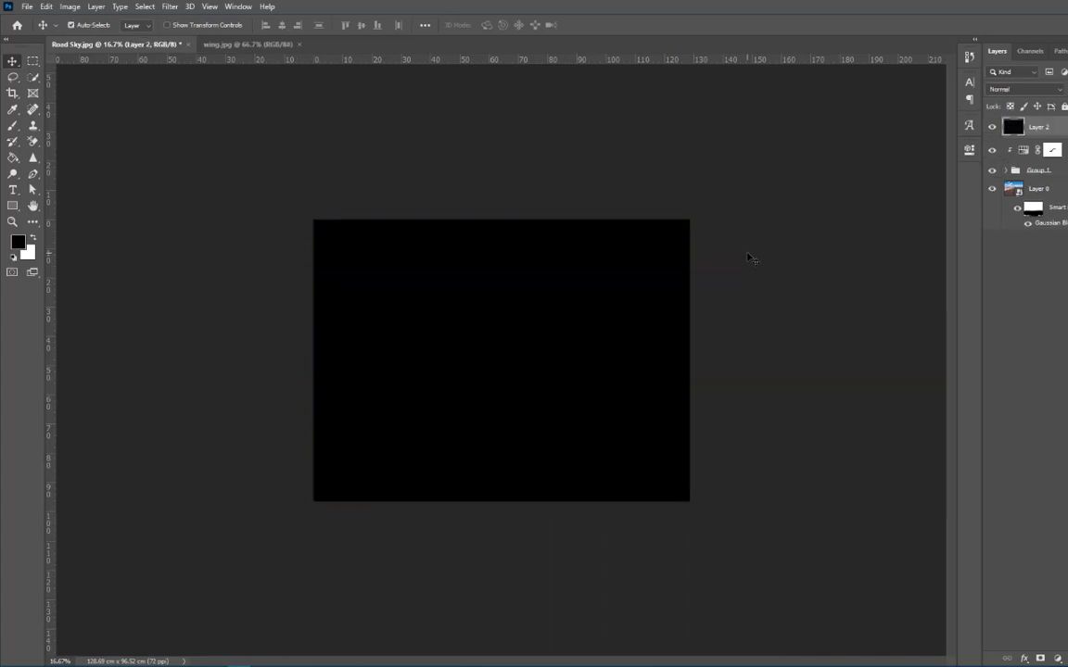
Step: Render a 105mm Prime Lens Flare at 100% brightness on the plain black layer
key(ctrl+shift+z)
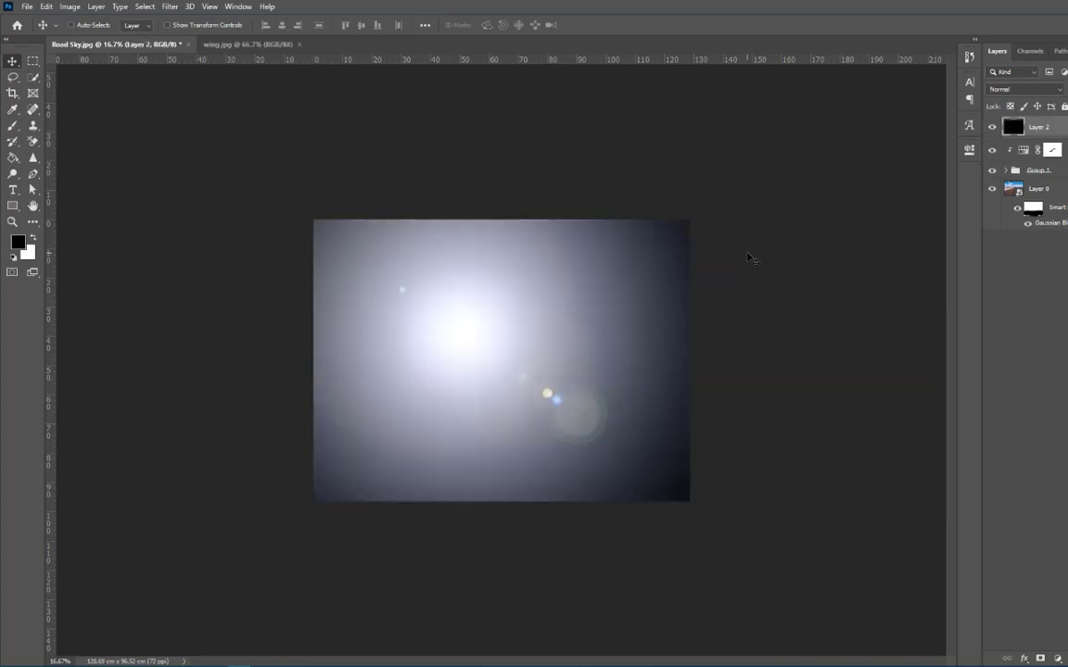
key(ctrl+z)
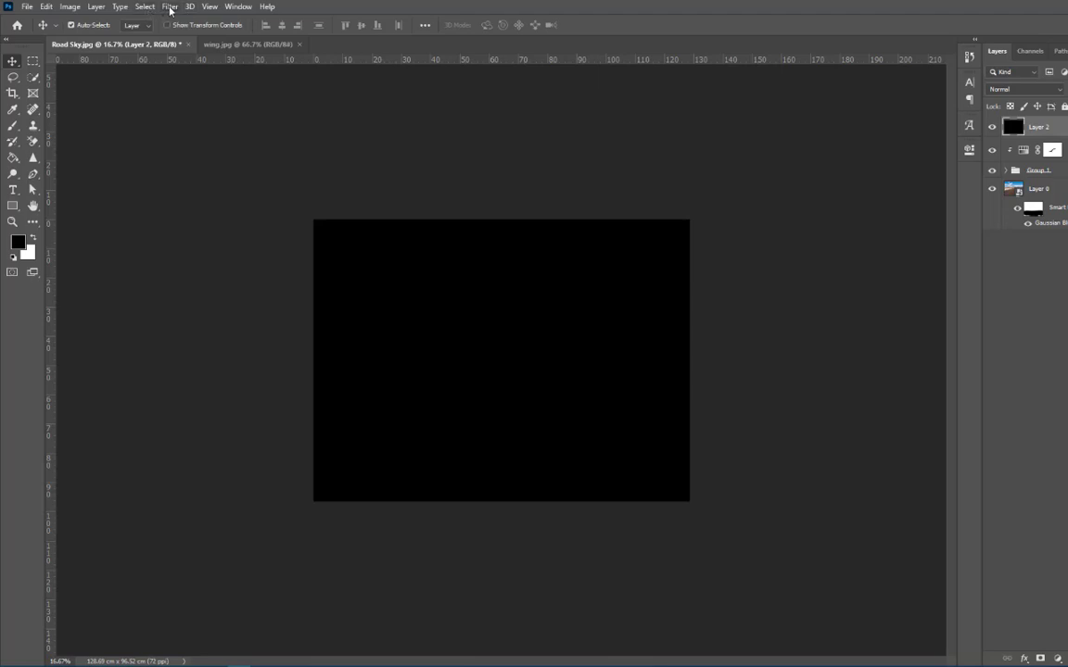
click(169, 8)
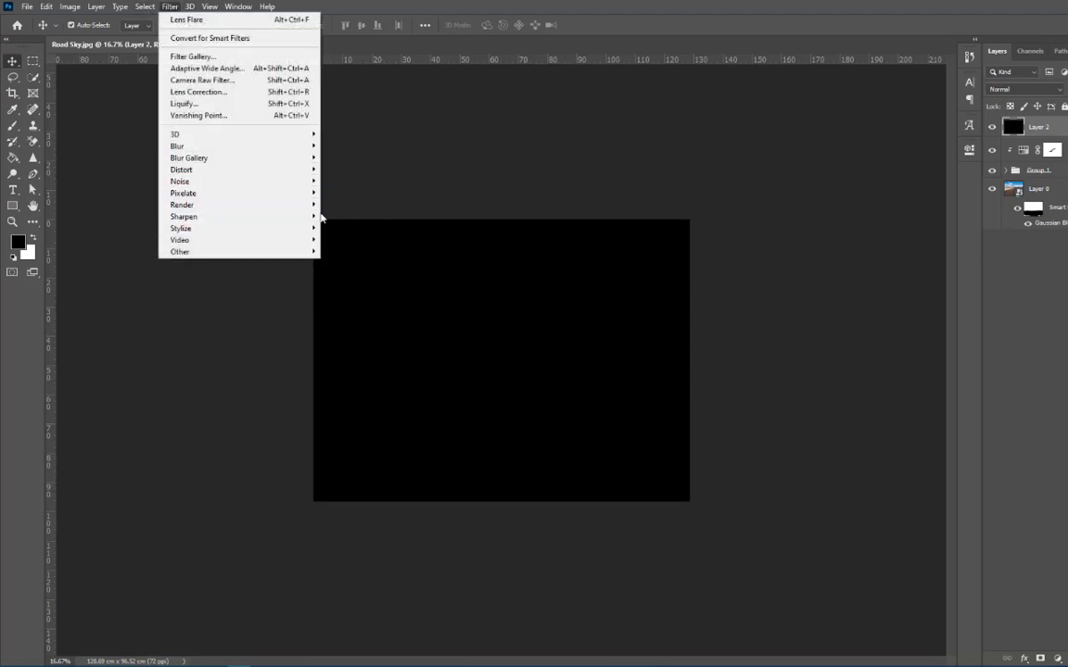
mouse_move(319, 214)
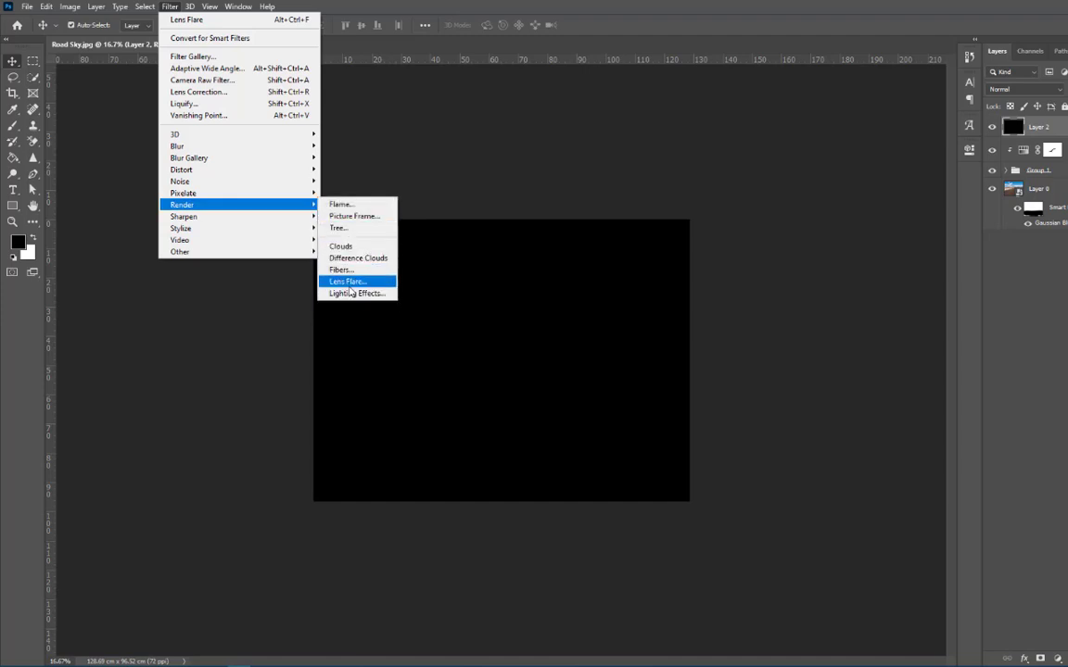
click(350, 282)
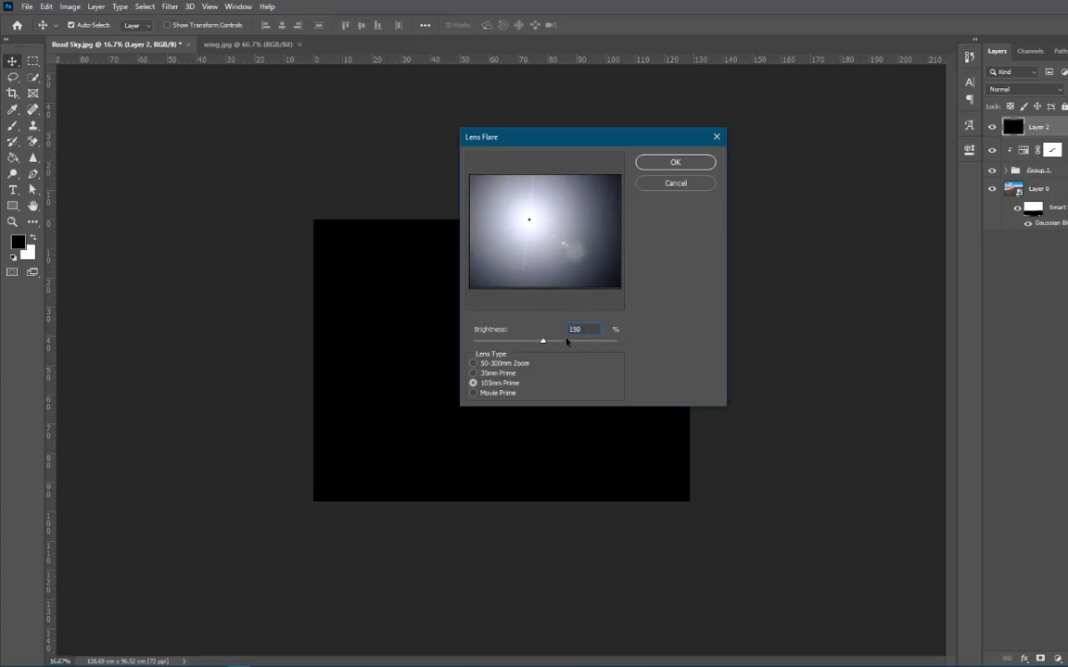
text(110)
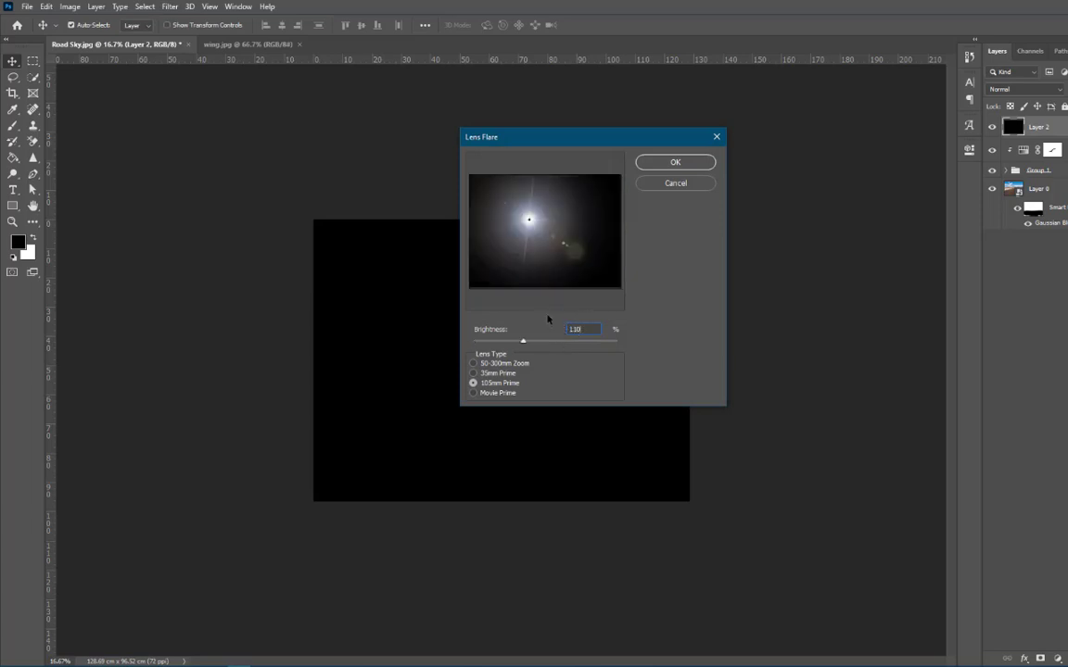
text(1)
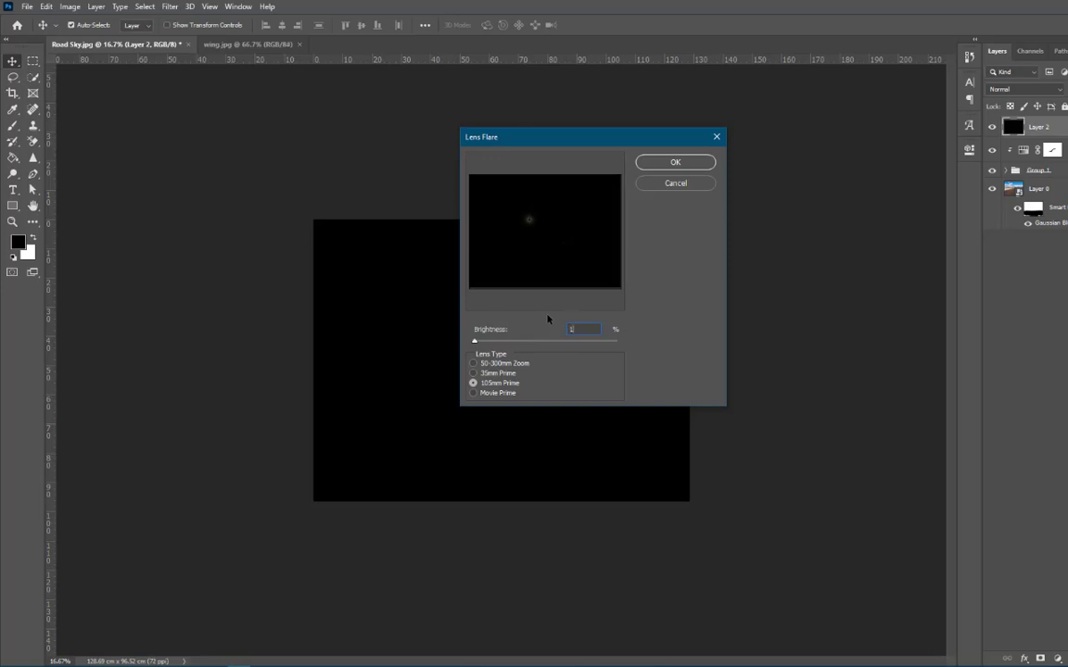
text(00)
click(690, 166)
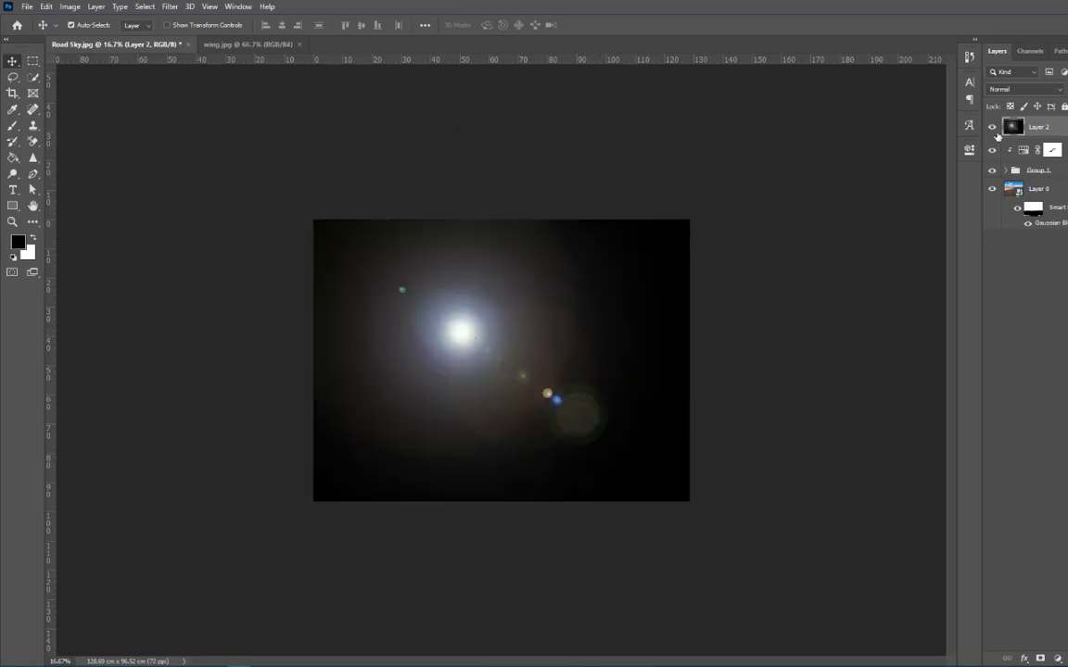
Step: Set the flare layer's blend mode to Screen and move its glow over the horizon to the right of the swimmer's hand
click(1022, 91)
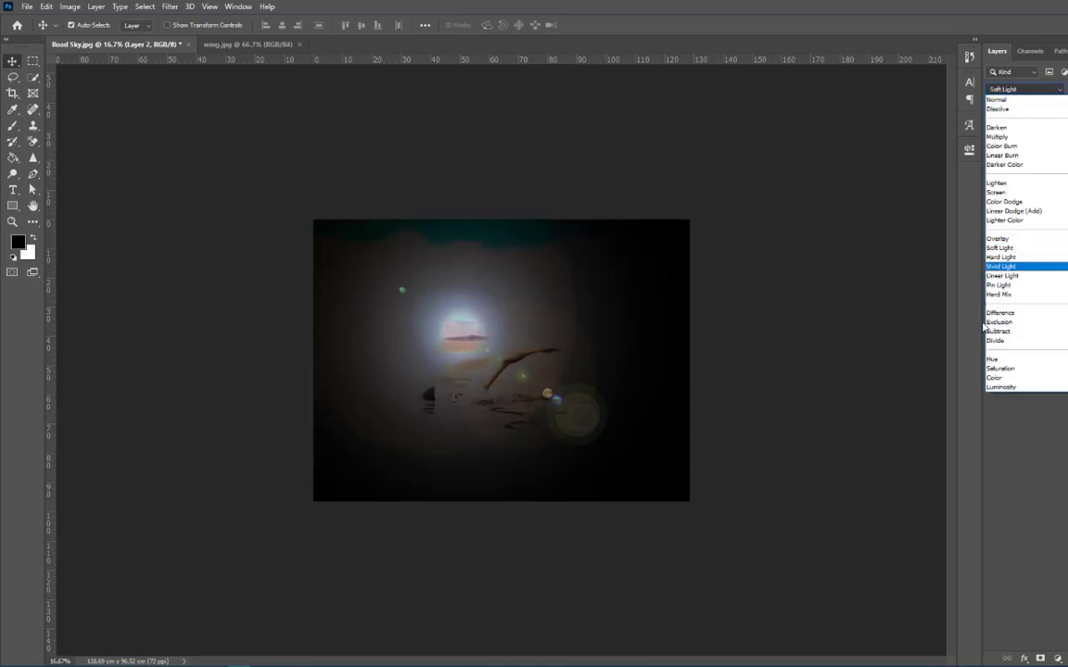
click(996, 192)
drag(472, 341, 638, 321)
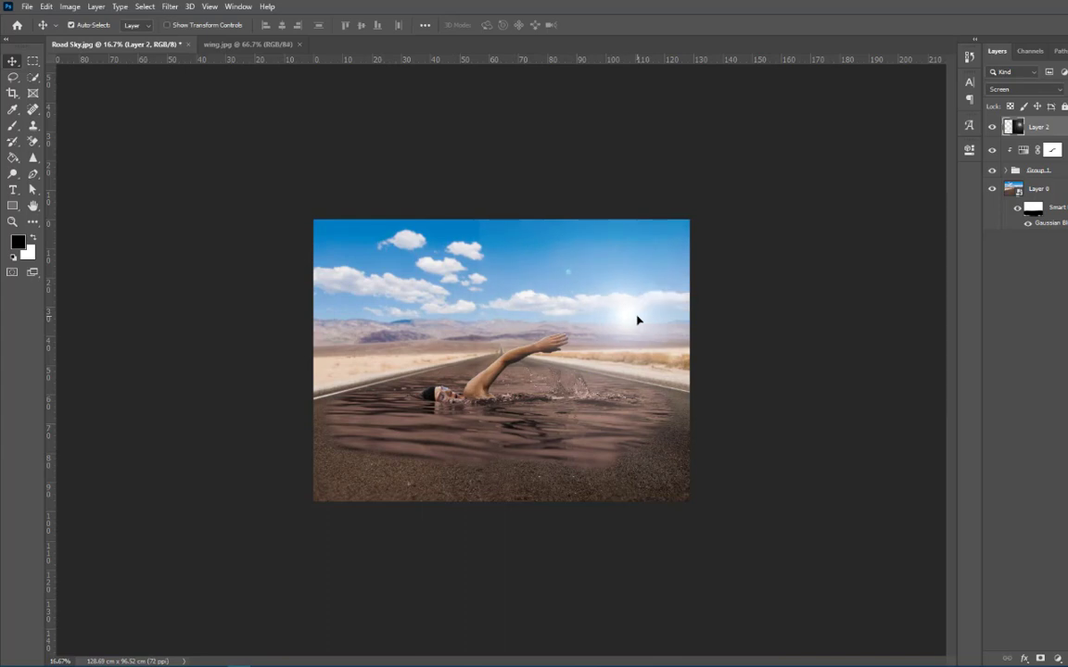
Step: Move the flare to the left end of the horizon and enlarge it to 121.17% with Free Transform
key(ctrl+t)
drag(881, 179, 672, 558)
key(ctrl+z)
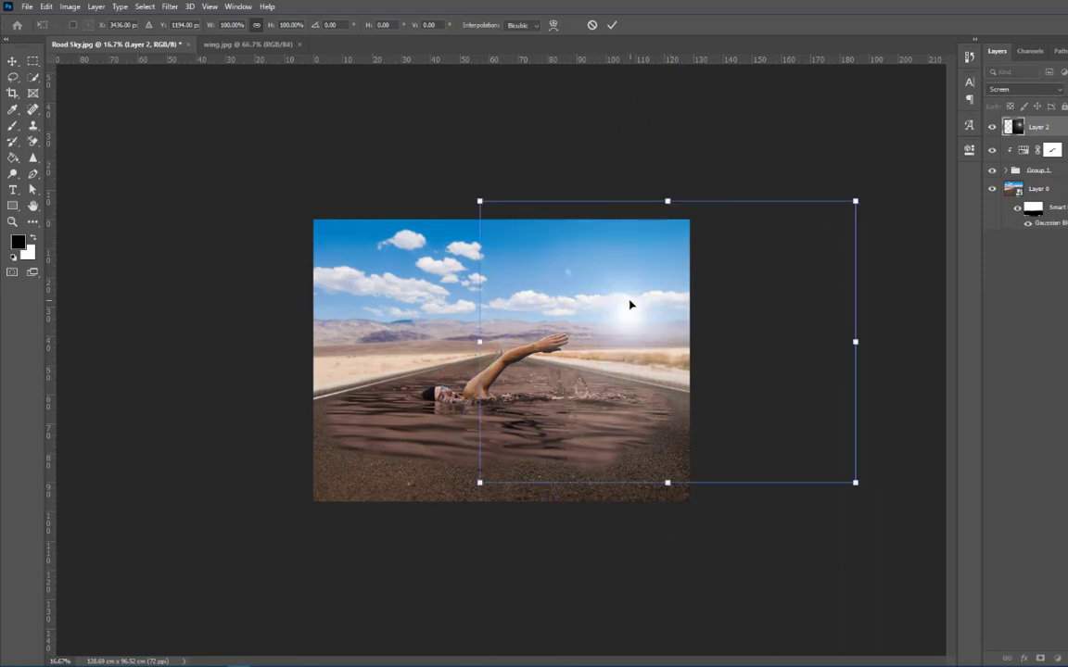
drag(631, 303, 331, 307)
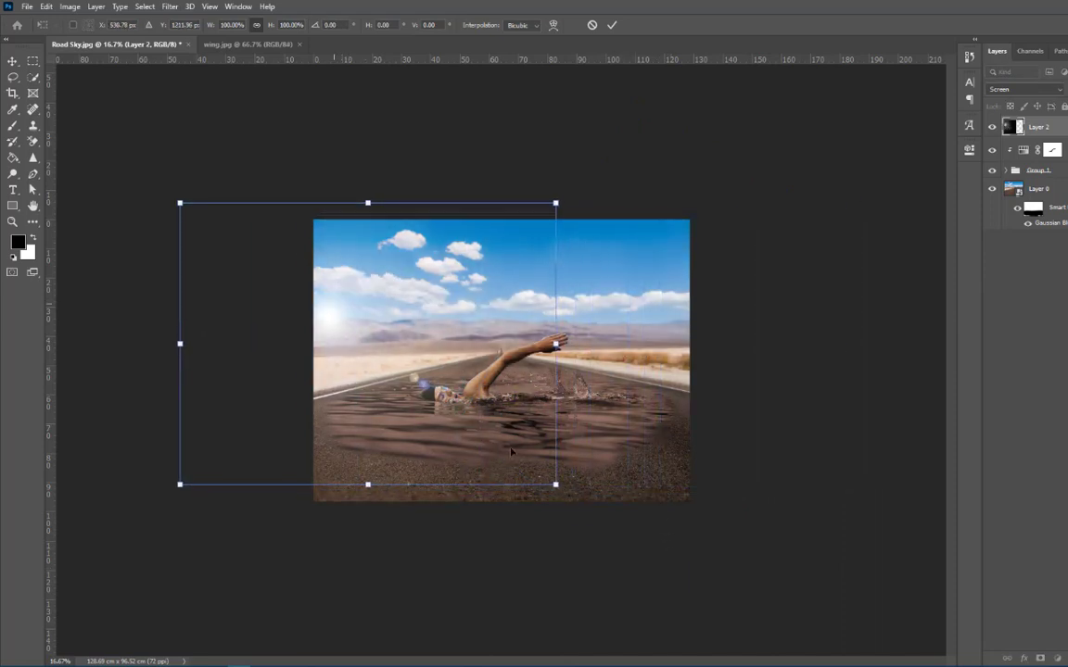
drag(556, 485, 581, 503)
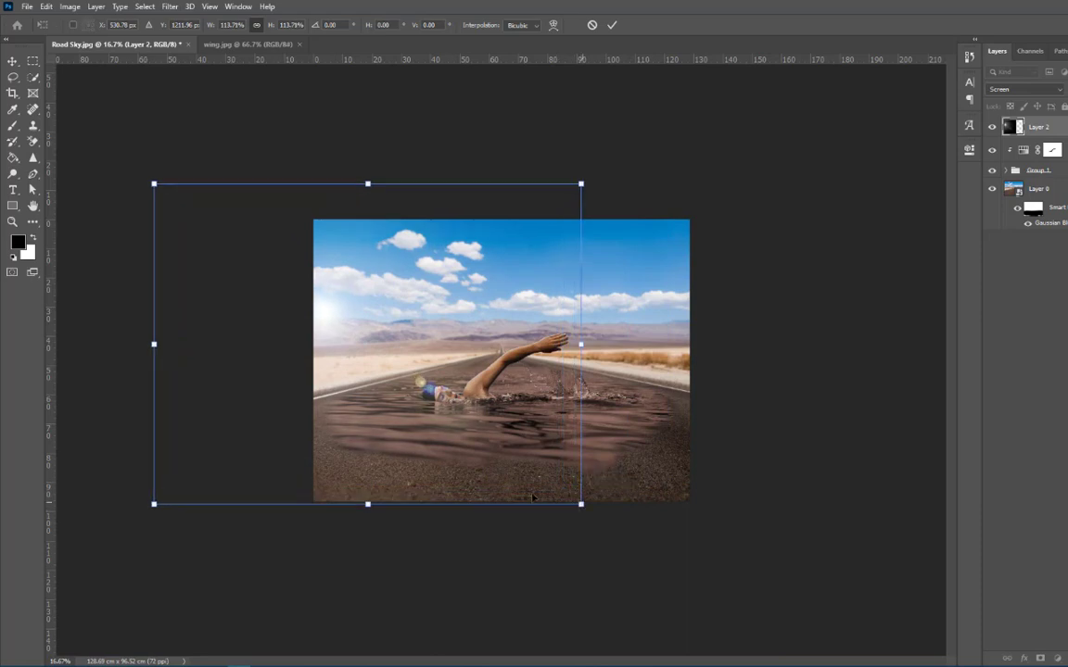
drag(324, 374, 304, 342)
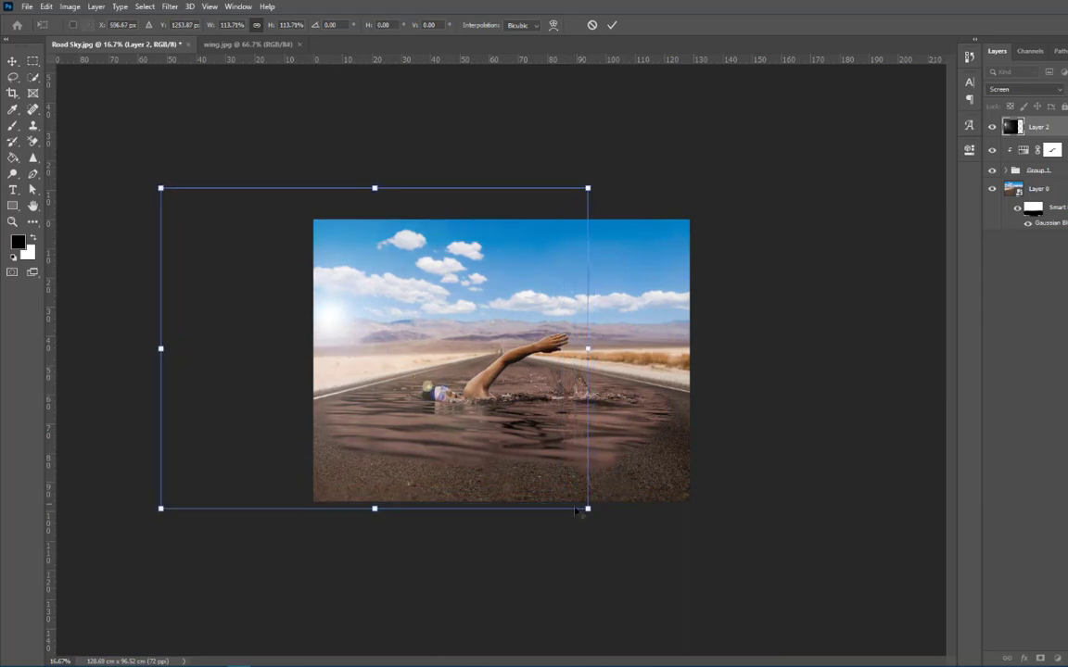
drag(588, 509, 600, 519)
drag(424, 436, 457, 437)
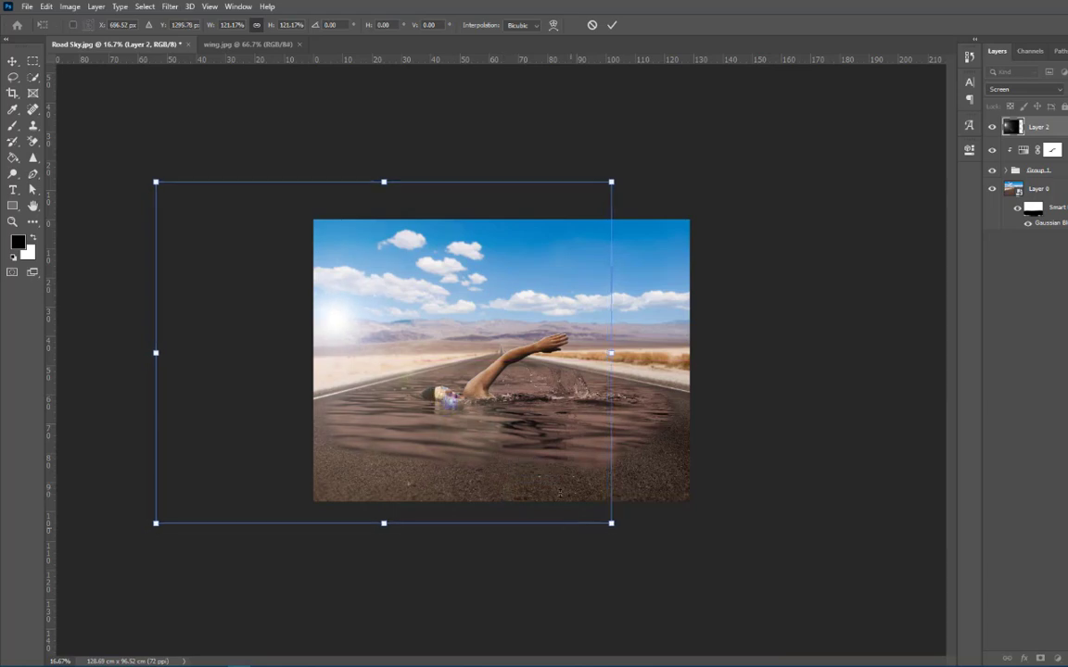
click(612, 27)
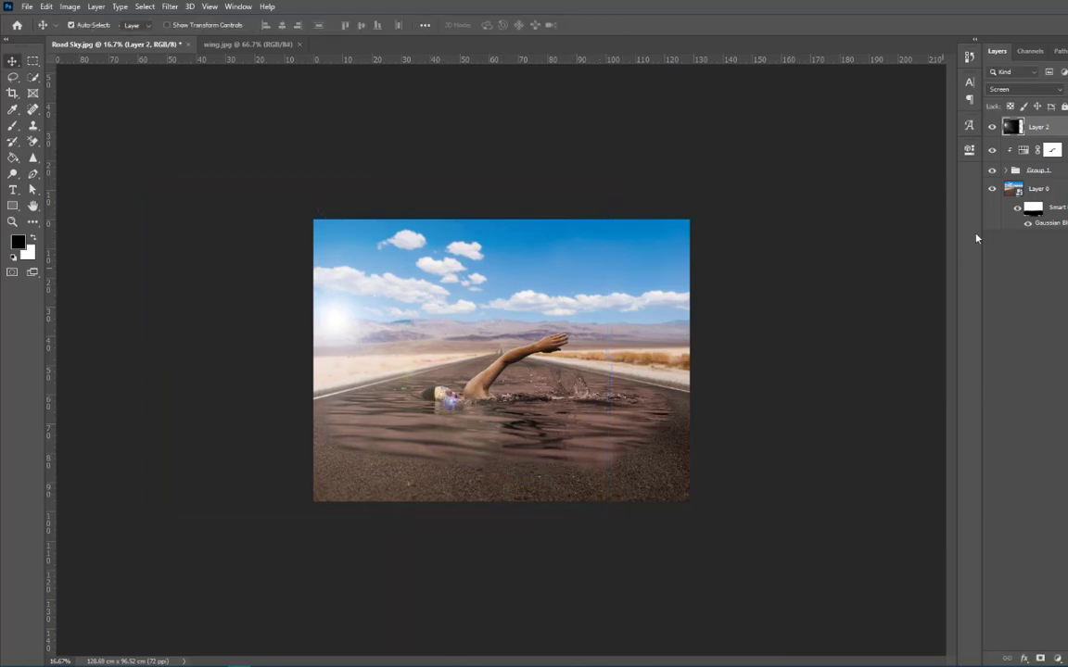
Step: Clip a Hue/Saturation adjustment with Colorize on and hue 53 to the flare layer, and nudge the flare slightly right
click(1059, 659)
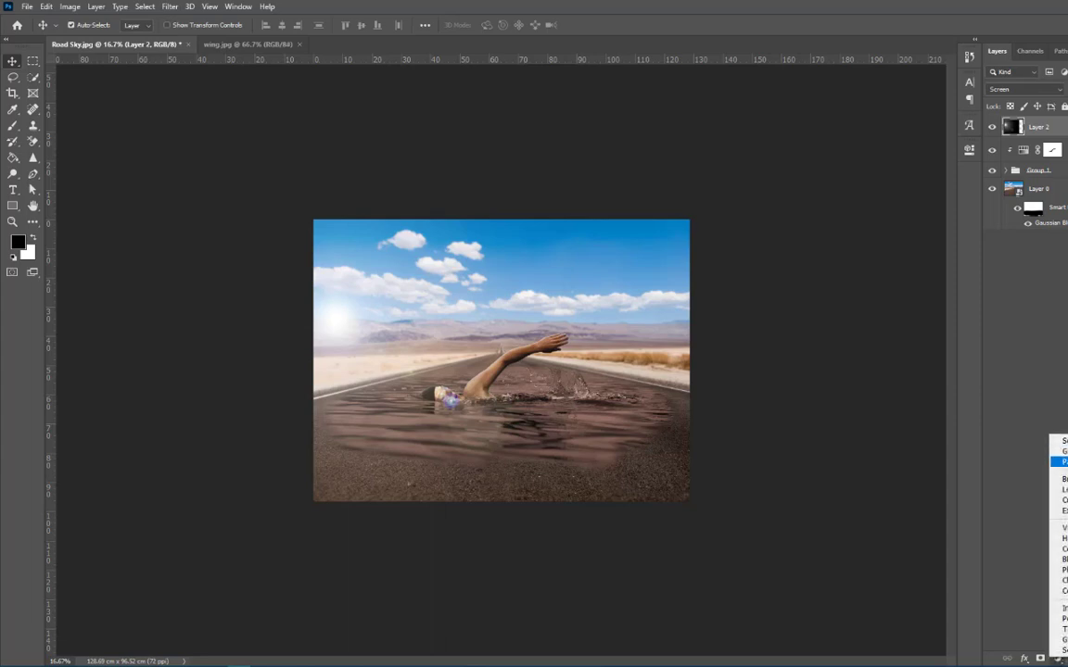
click(1059, 539)
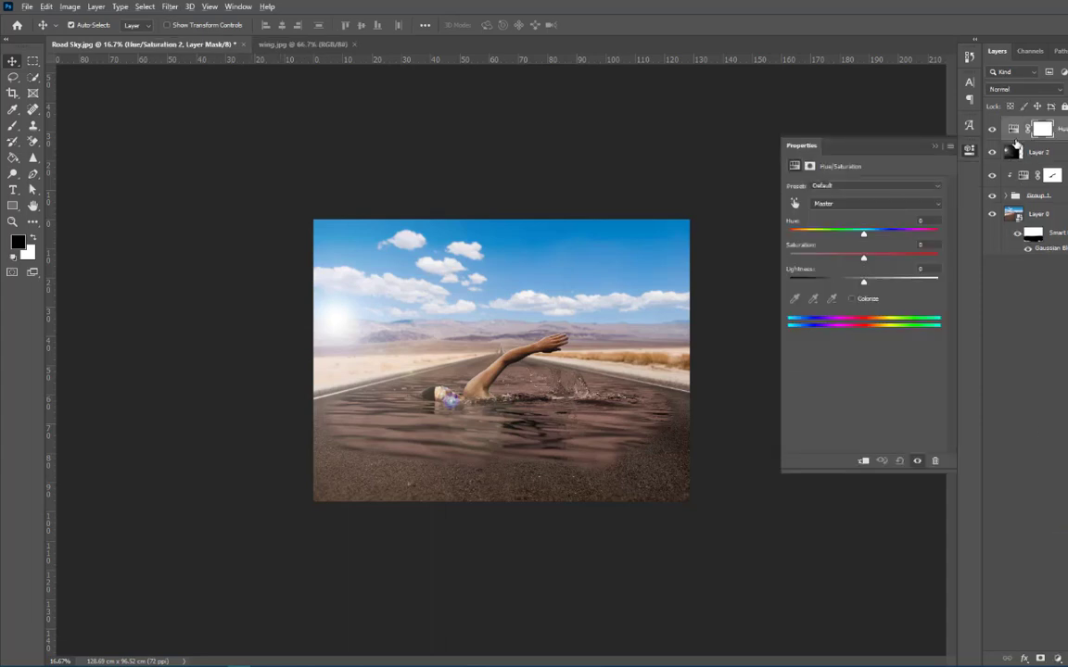
alt+click(1016, 142)
click(853, 299)
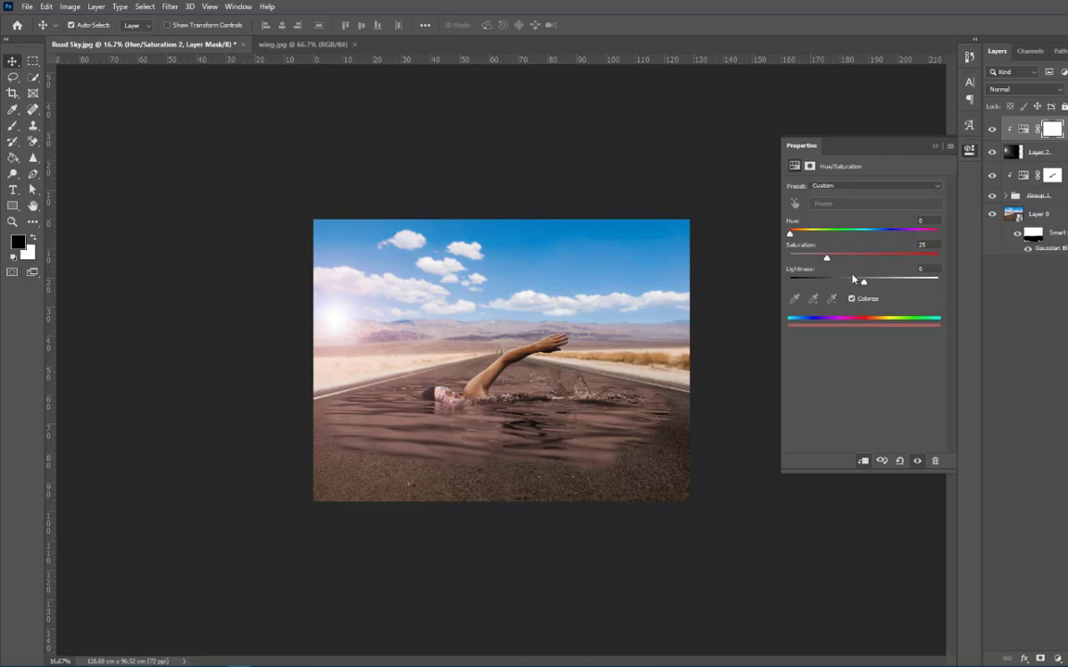
drag(791, 232, 812, 236)
mouse_move(325, 328)
mouse_down()
mouse_move(346, 326)
mouse_move(335, 328)
mouse_up()
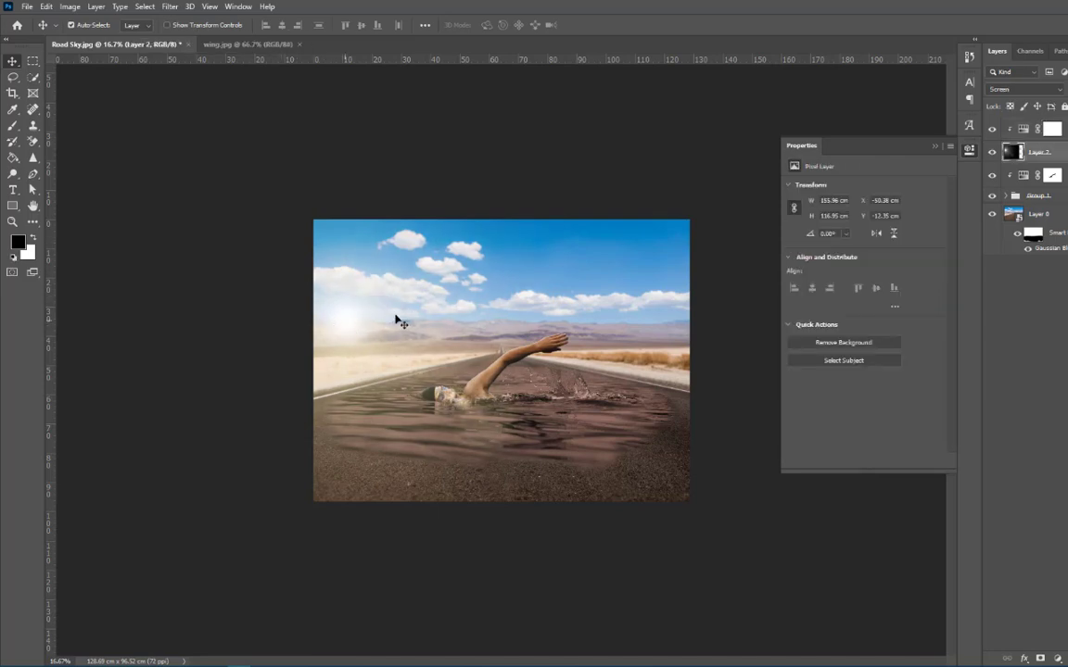
click(937, 147)
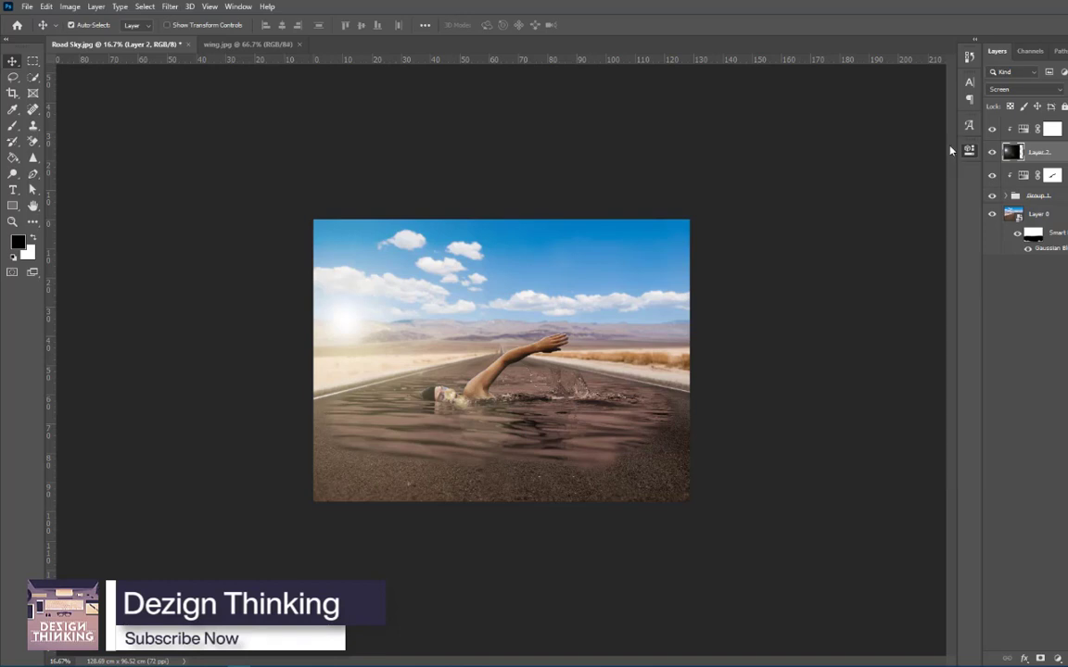
Step: Set the flare's Hue/Saturation adjustment to saturation 100 and hue 23 for an orange glow
double_click(1023, 128)
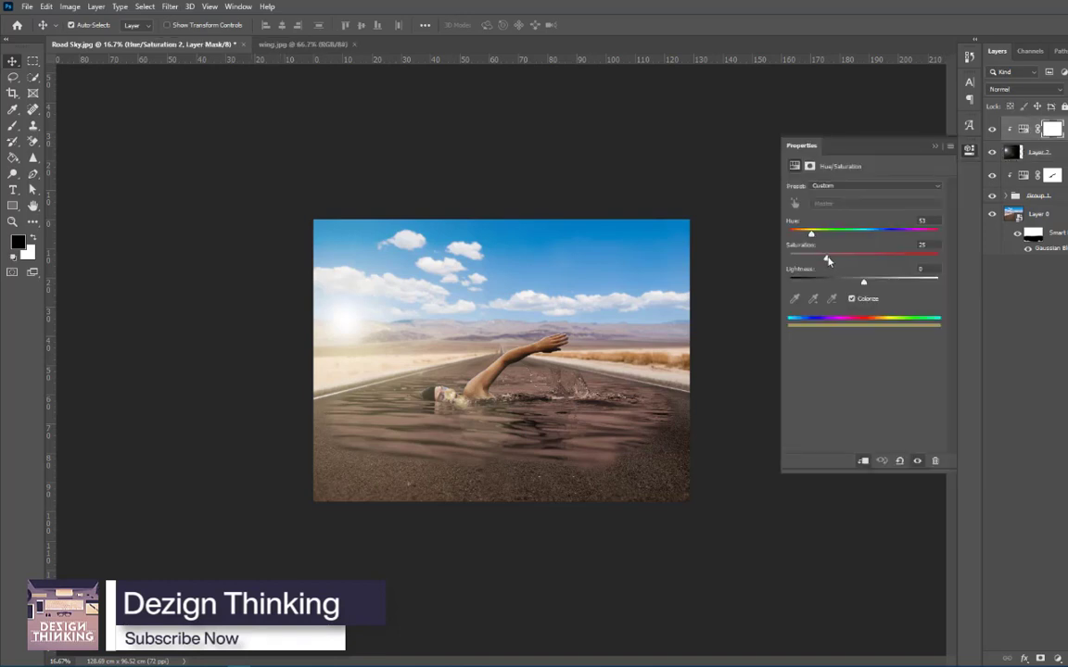
drag(827, 258, 842, 258)
drag(935, 245, 904, 245)
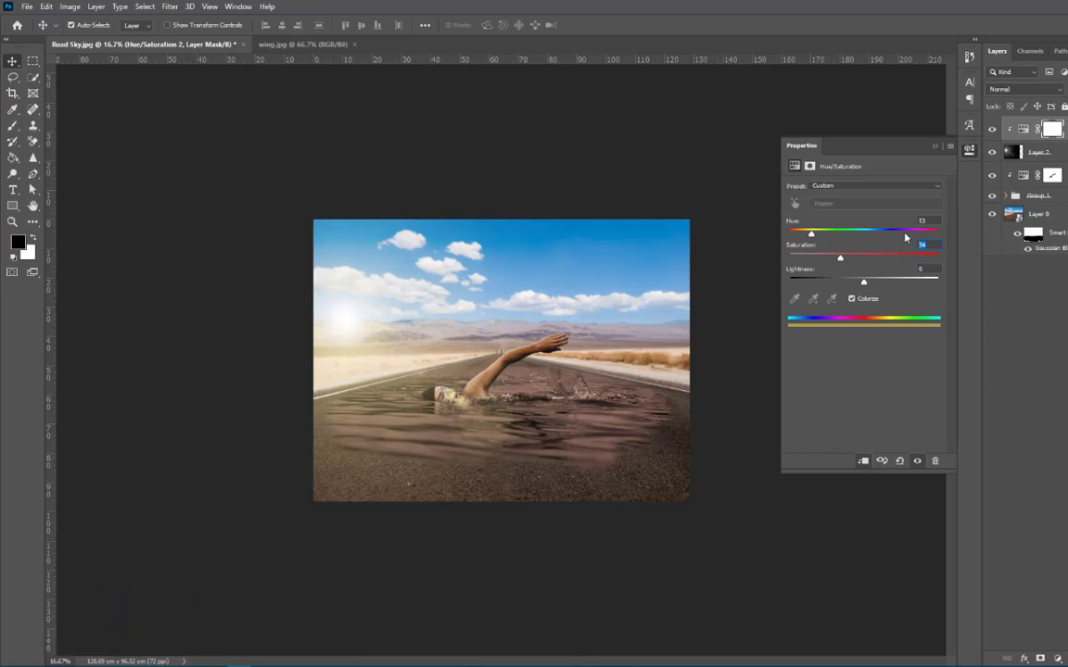
text(0)
key(Return)
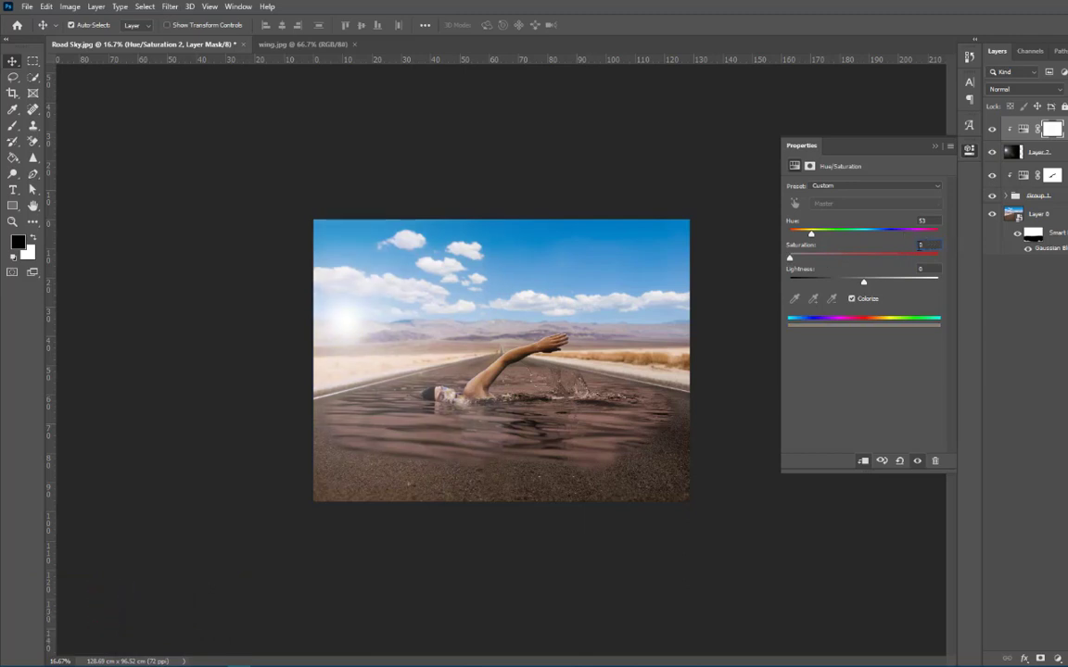
text(100)
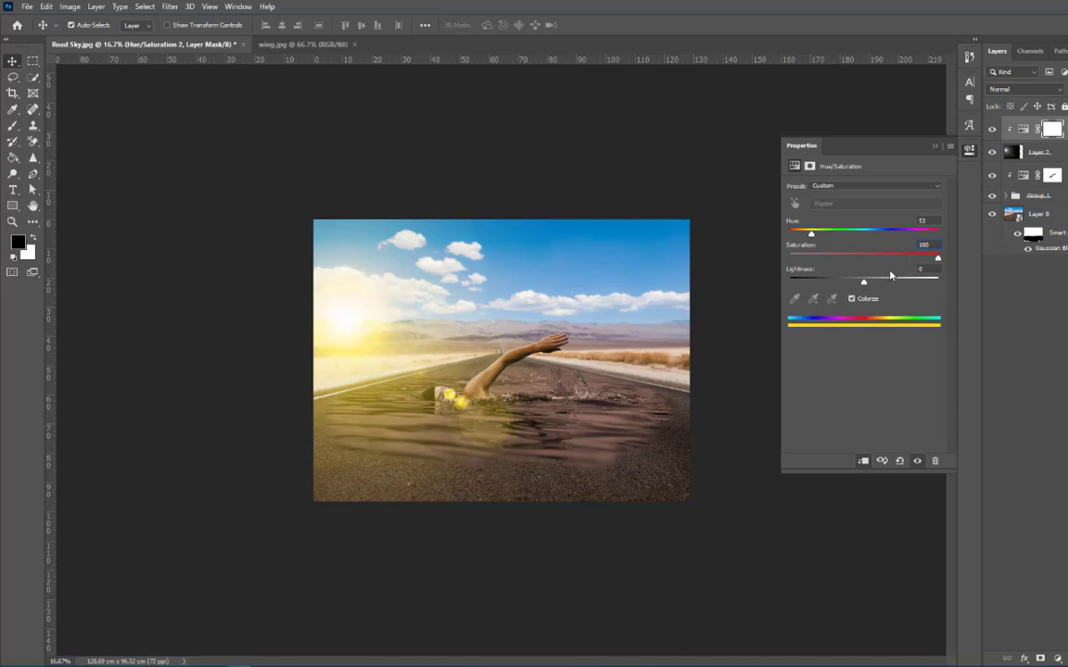
drag(812, 233, 799, 234)
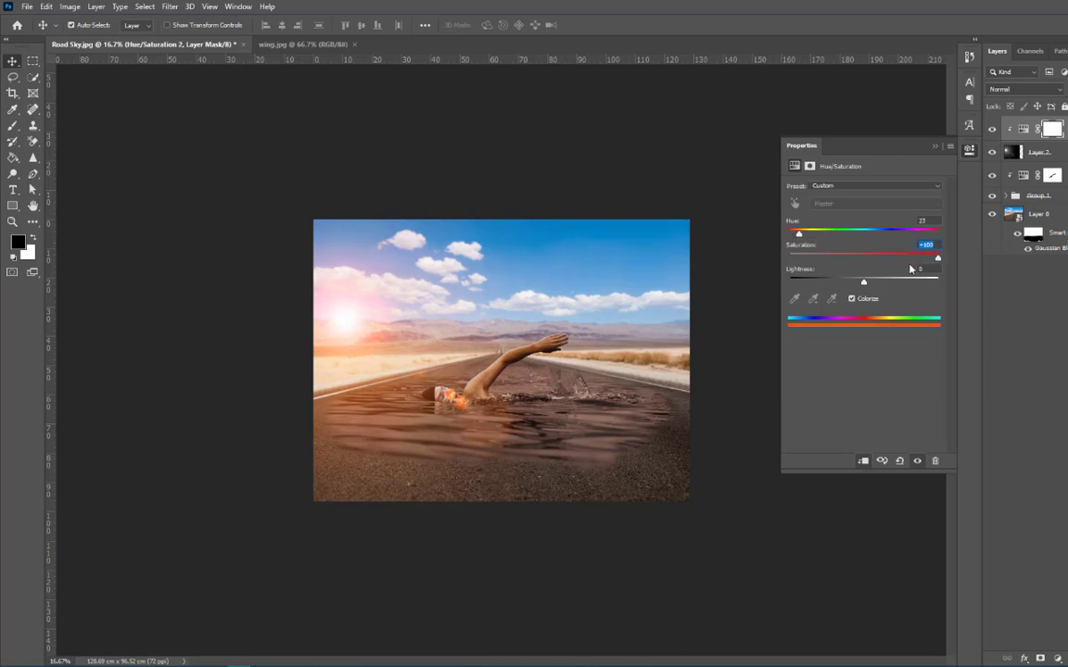
Step: Try saturation 0 on the flare's Hue/Saturation adjustment, then return it to 100
text(0)
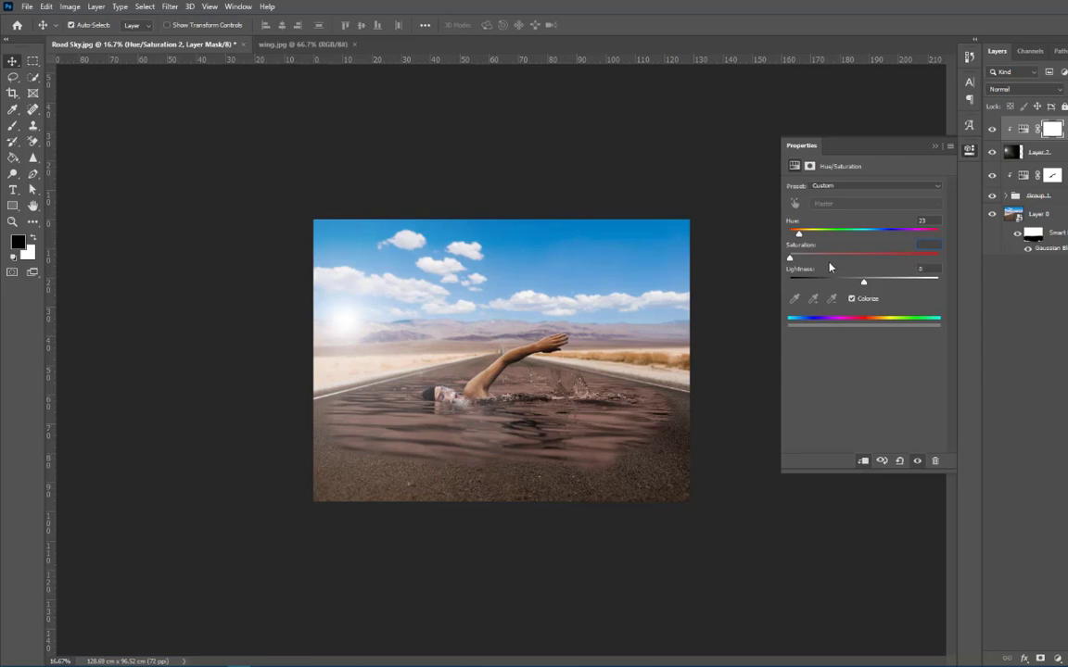
click(790, 259)
click(590, 249)
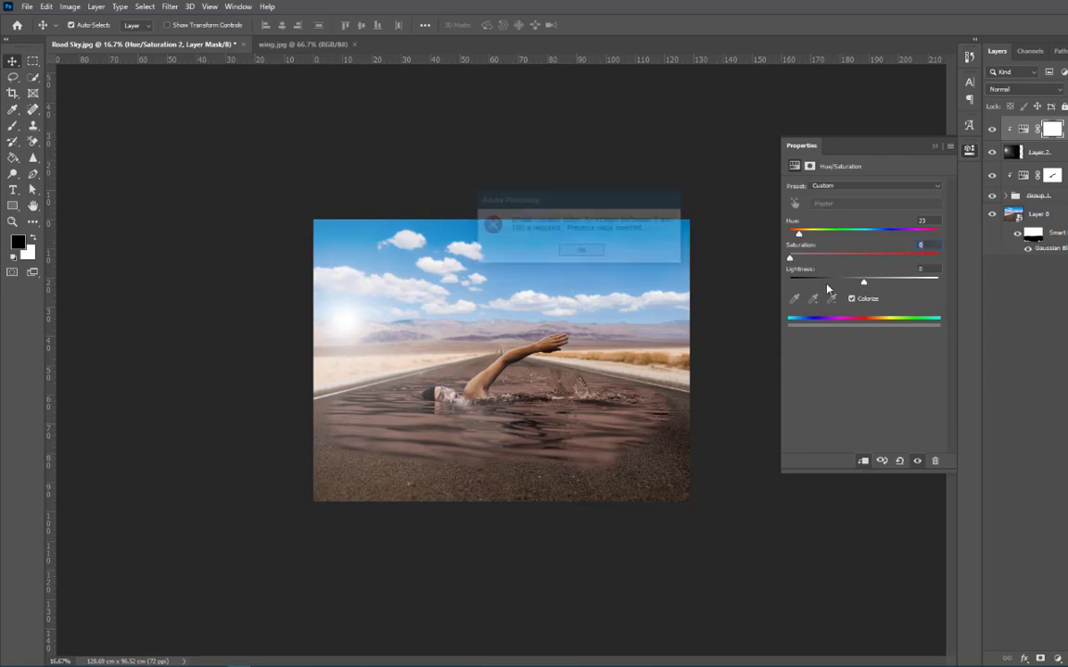
drag(837, 258, 863, 262)
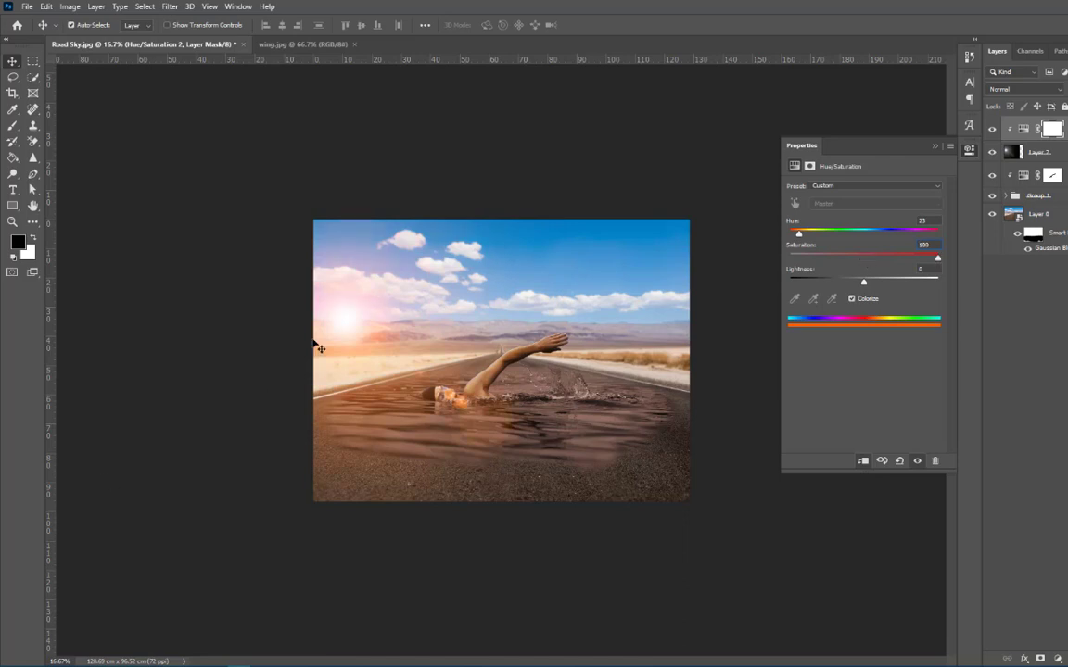
Step: Move the flare closer to the photo's left edge and enlarge it to 104.42% with Free Transform
drag(347, 312, 320, 330)
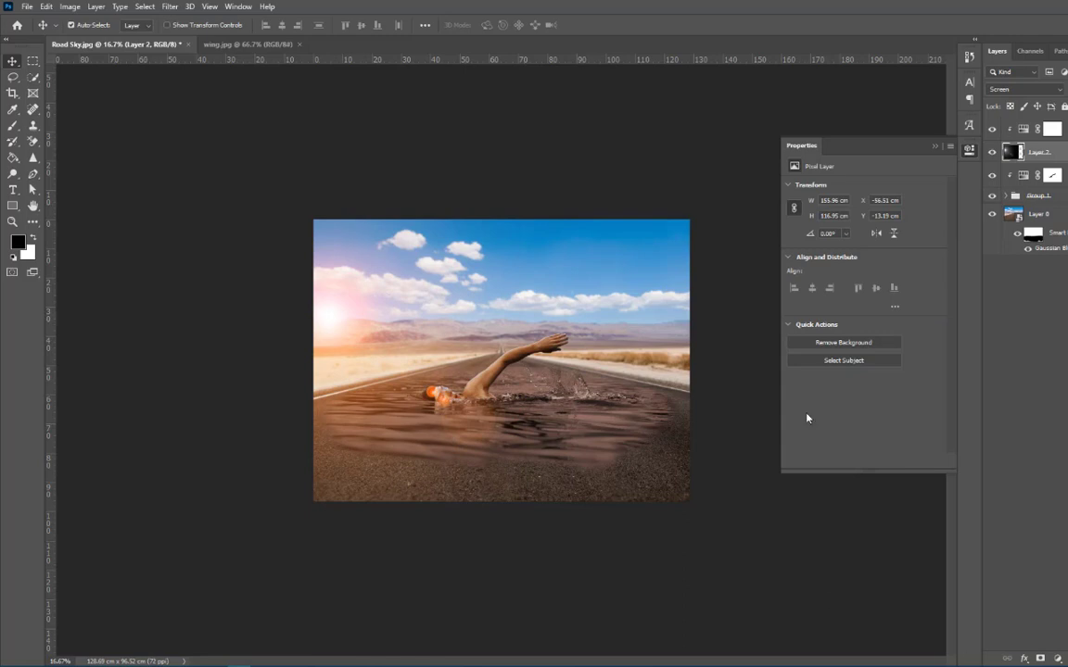
click(937, 147)
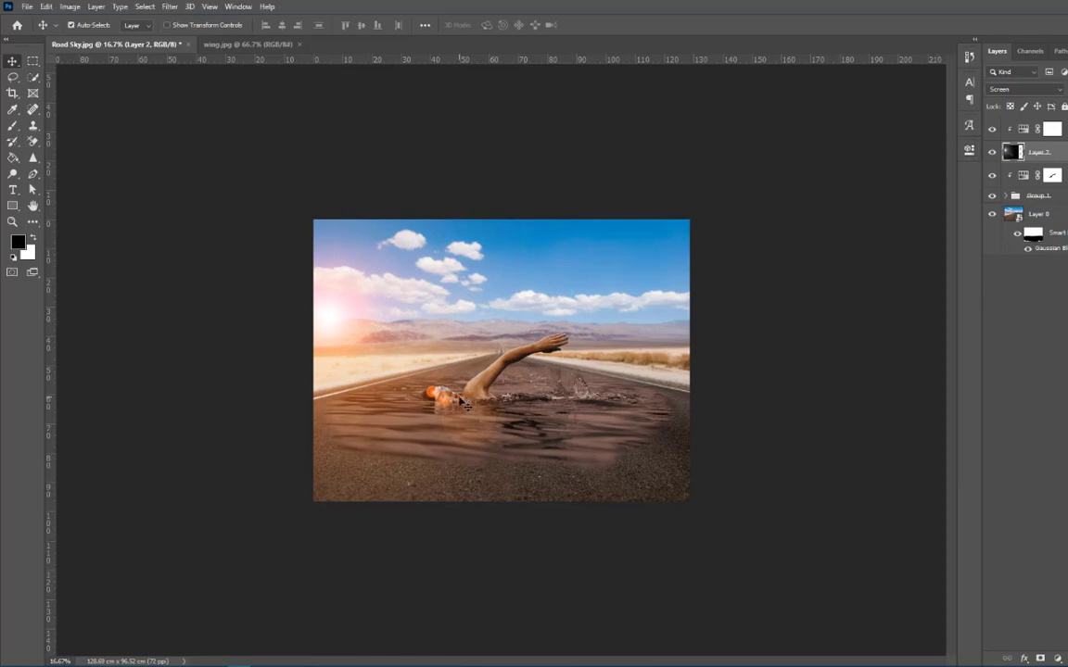
key(ctrl+t)
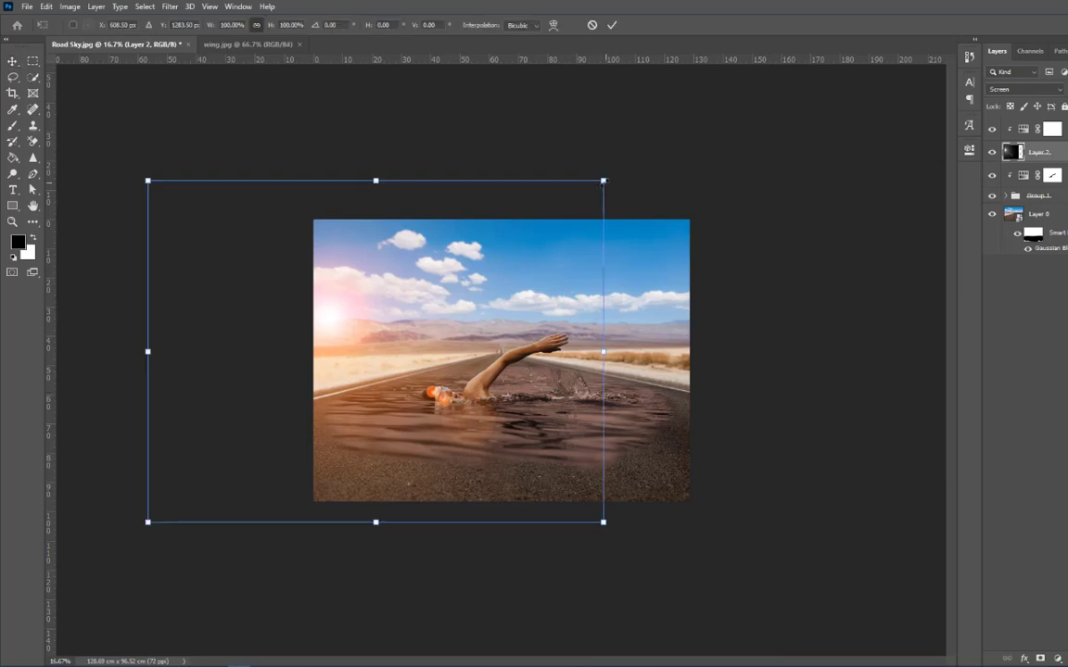
drag(604, 180, 612, 173)
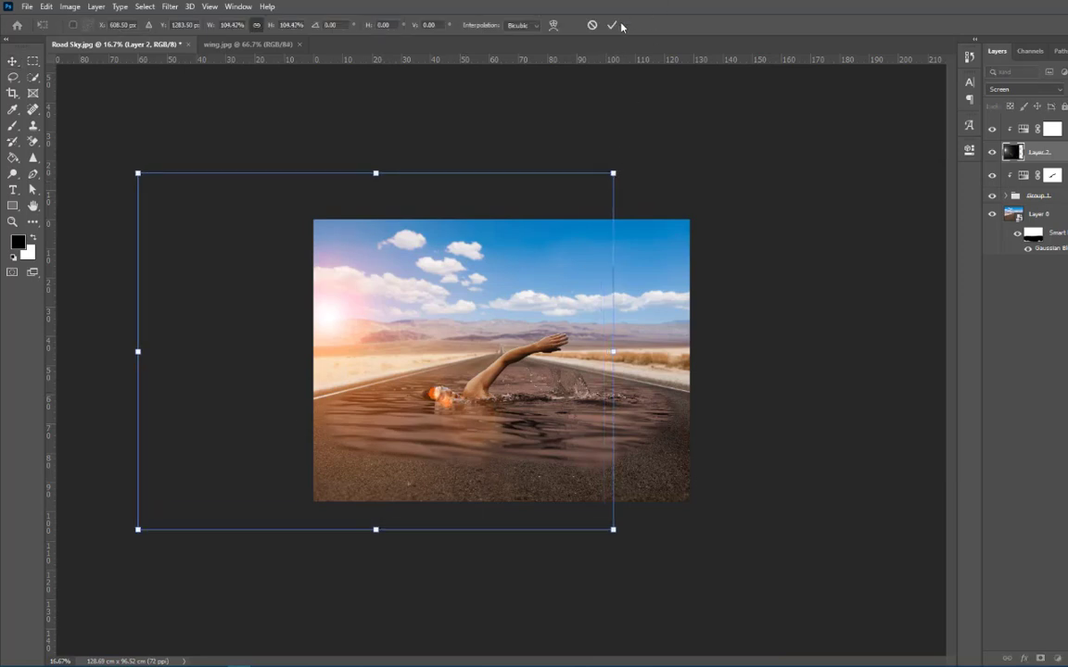
click(611, 26)
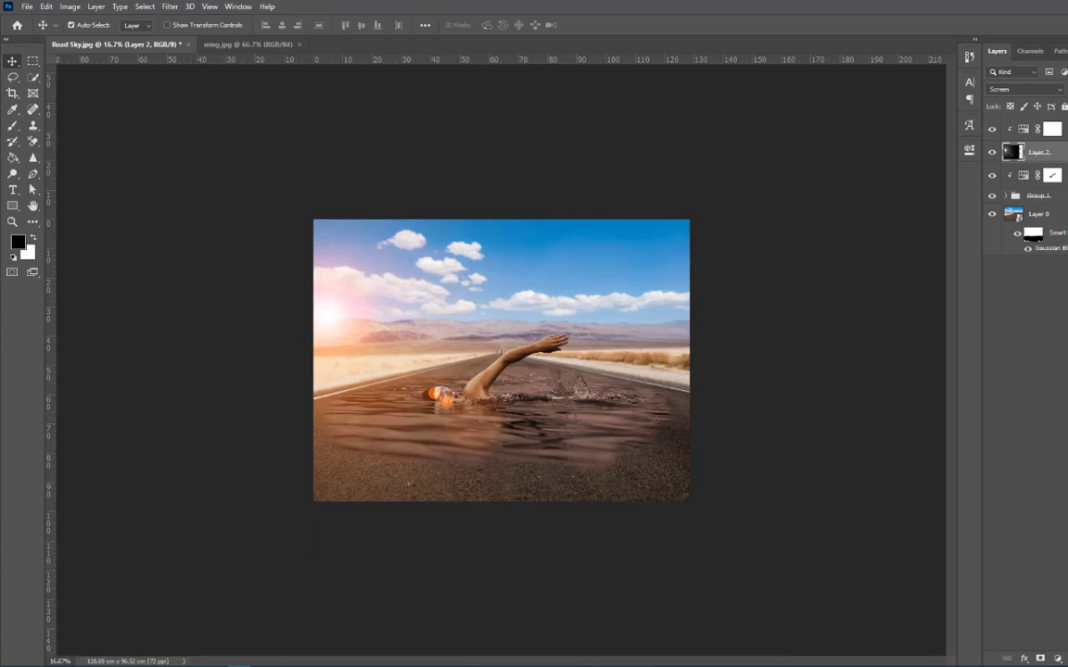
Step: Lower the flare layer's opacity to 35% and toggle its visibility to compare the effect
drag(1066, 99, 1066, 99)
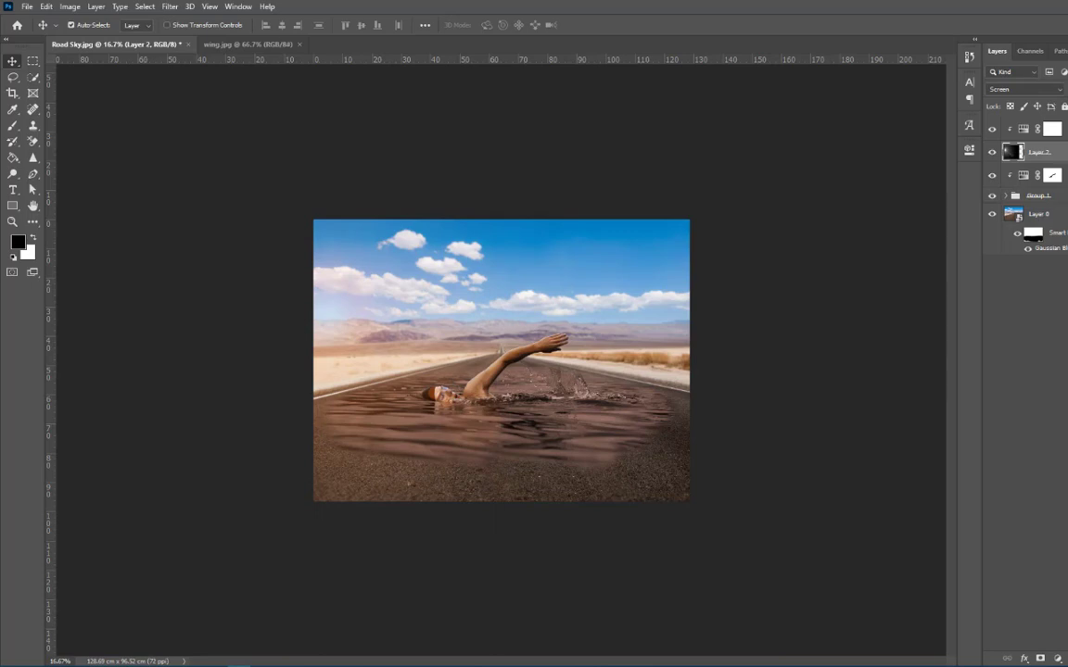
drag(1055, 106, 1062, 107)
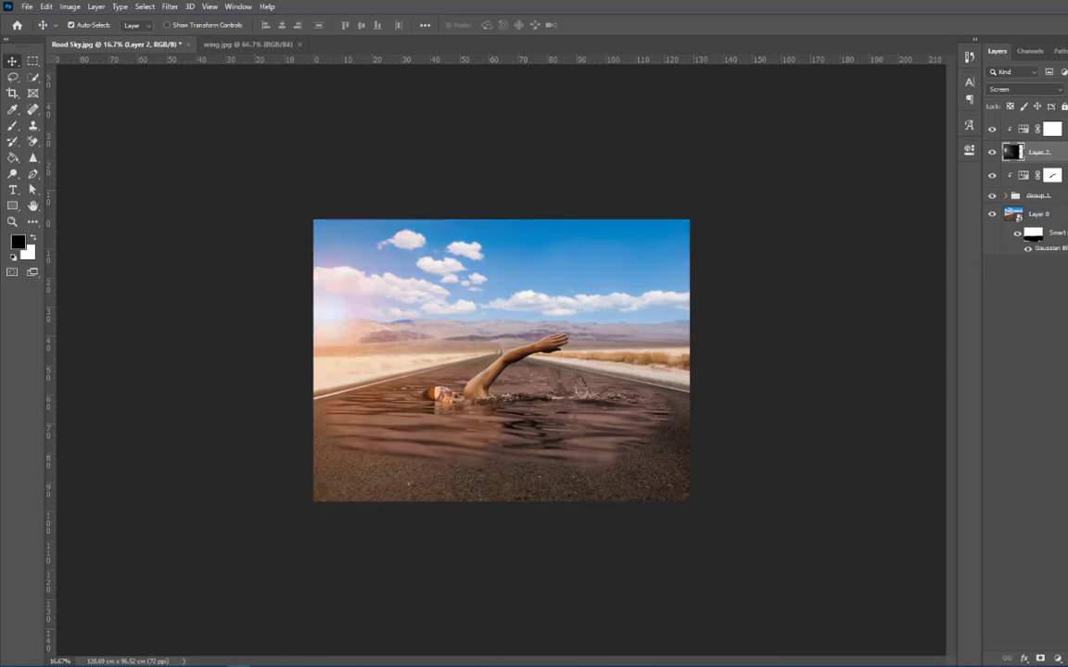
key(3)
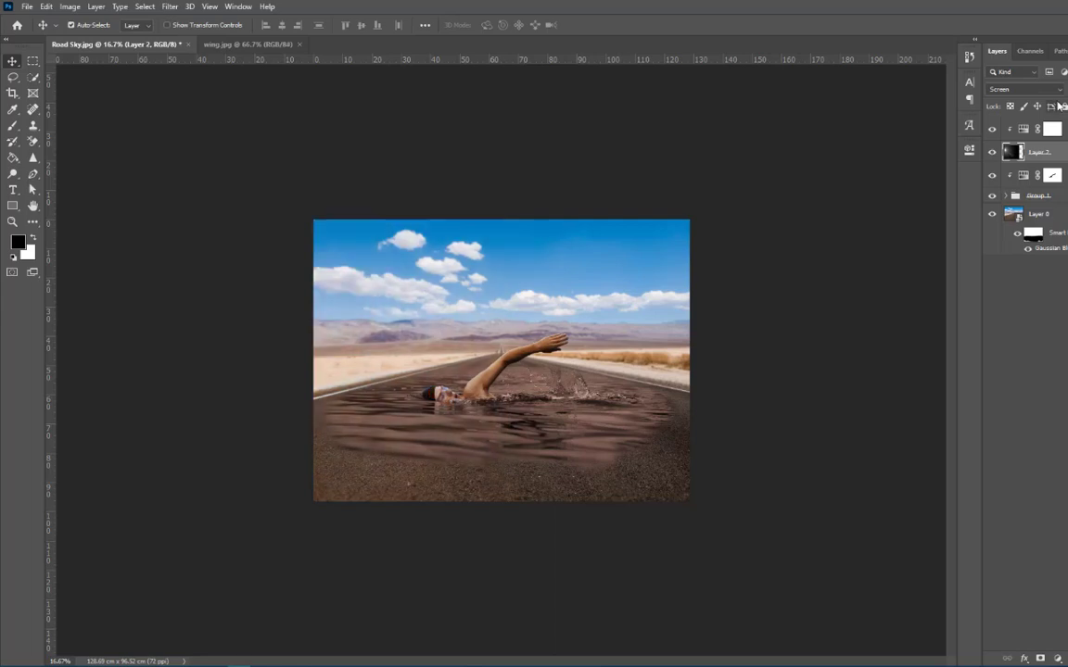
key(5)
click(1056, 296)
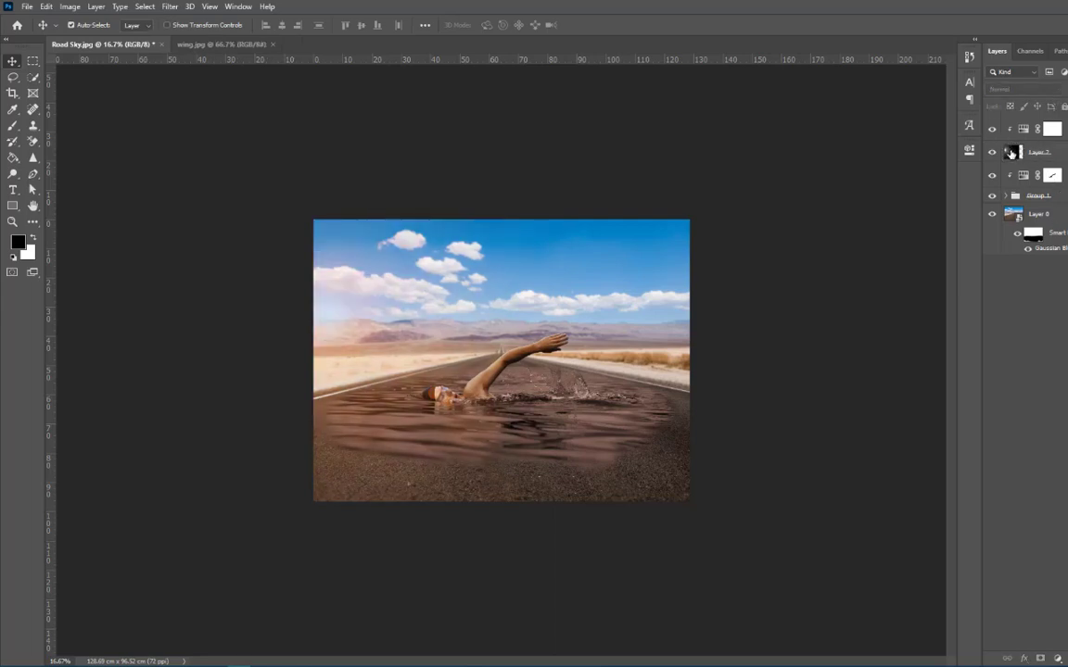
click(1012, 153)
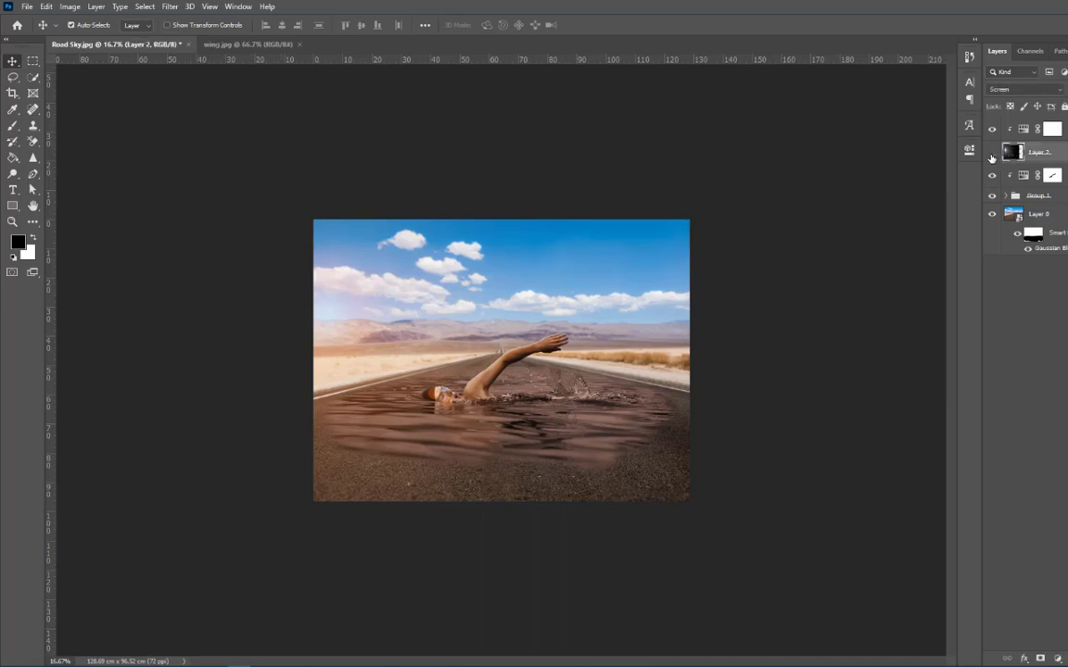
click(992, 154)
click(991, 154)
Step: Move the flare slightly right and enlarge it to about 105% with Free Transform
drag(326, 326, 387, 331)
key(ctrl+t)
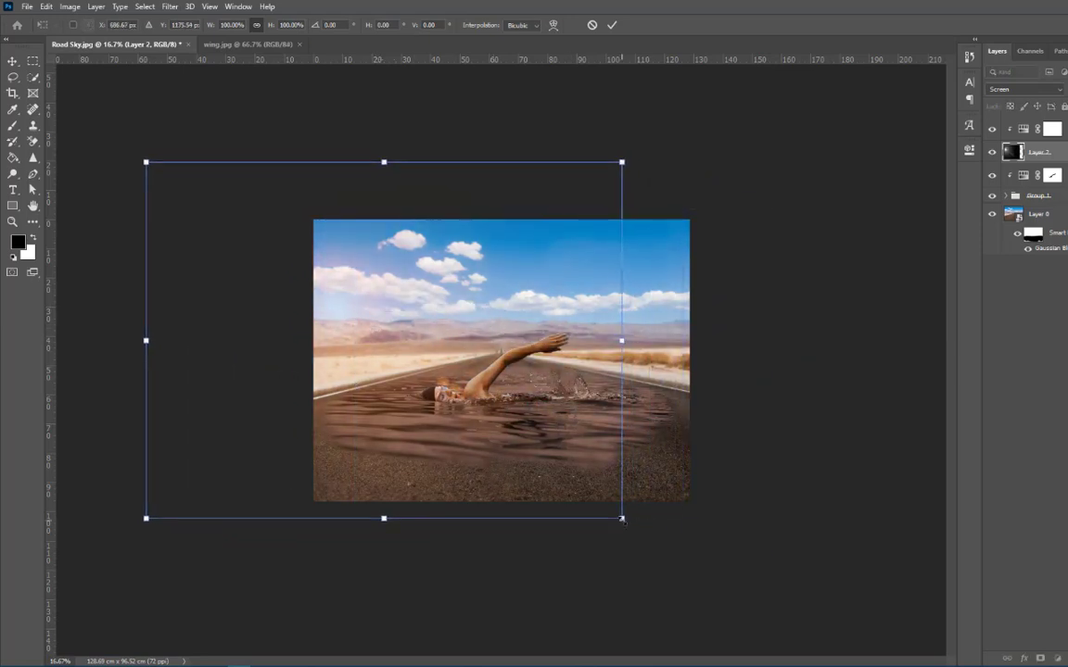
drag(623, 519, 648, 533)
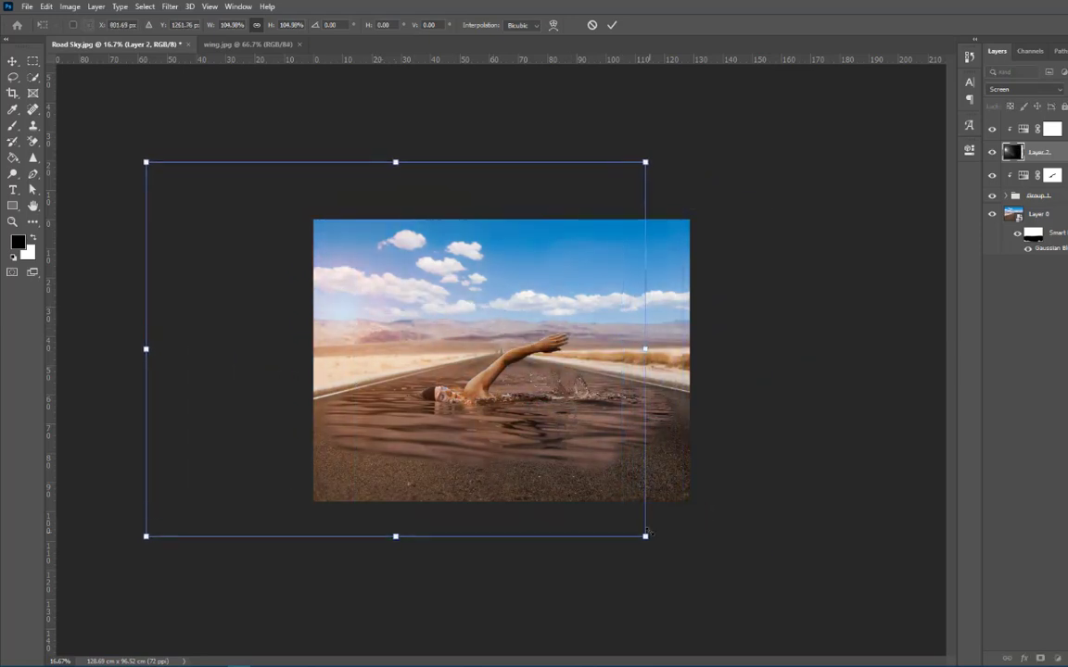
click(611, 25)
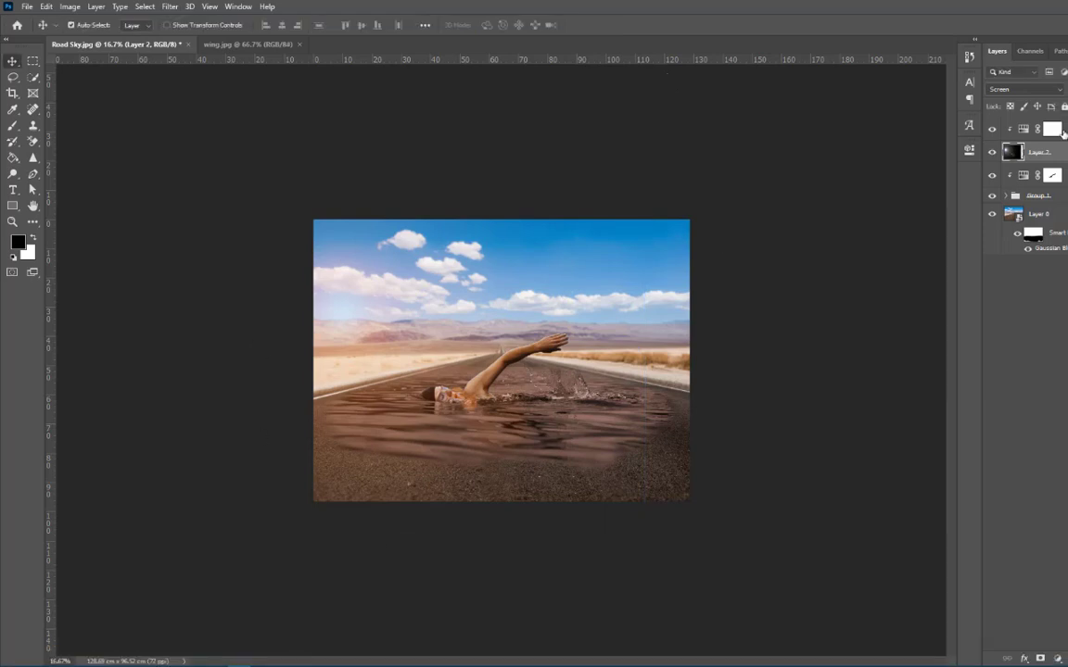
Step: Add a Hue/Saturation adjustment directly above the road and sky layer, trying a hue shift and leaving the hue at 0
click(1053, 130)
click(1043, 214)
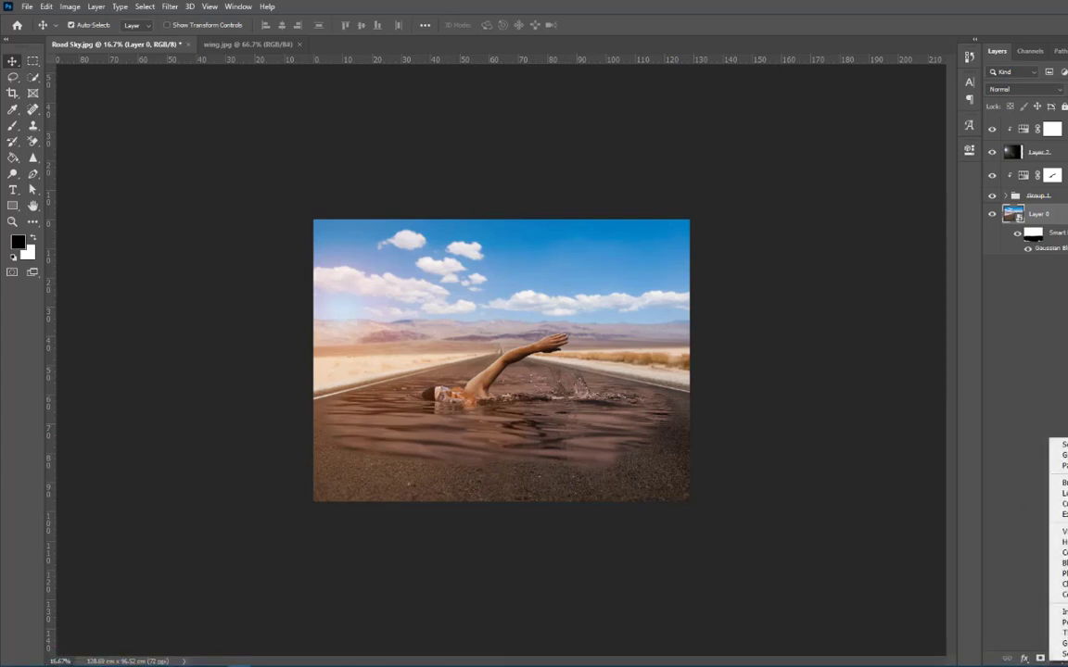
click(1058, 657)
click(1047, 541)
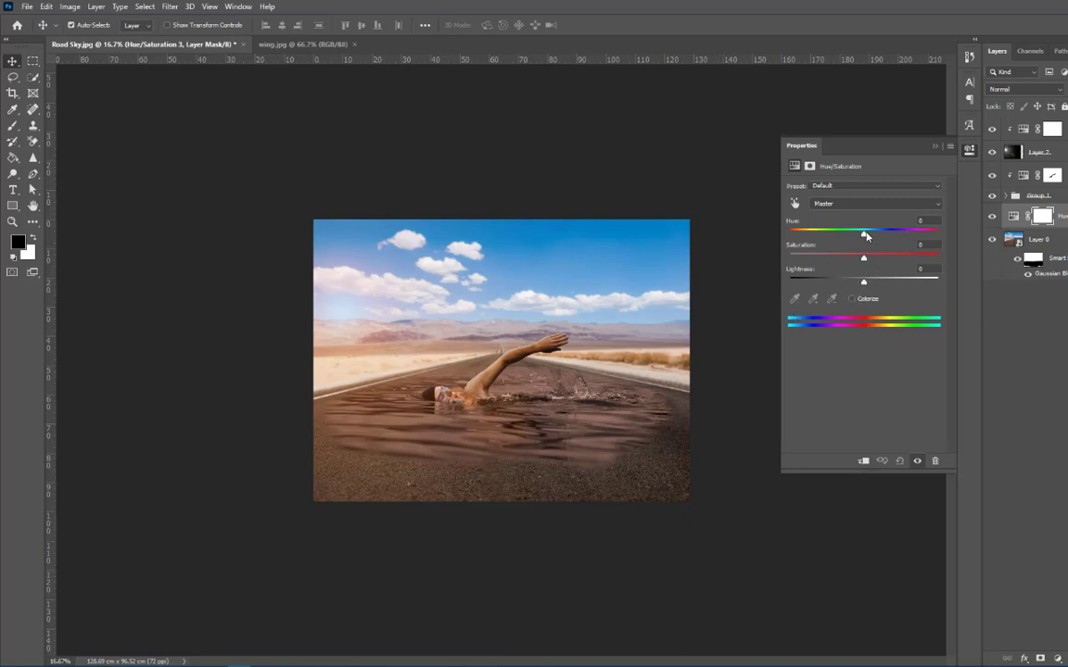
mouse_move(865, 236)
mouse_down()
mouse_move(788, 237)
mouse_move(854, 239)
mouse_move(859, 256)
mouse_up()
Step: In the new Hue/Saturation adjustment, set the Cyans to saturation -96 and lightness -10
click(824, 203)
click(820, 251)
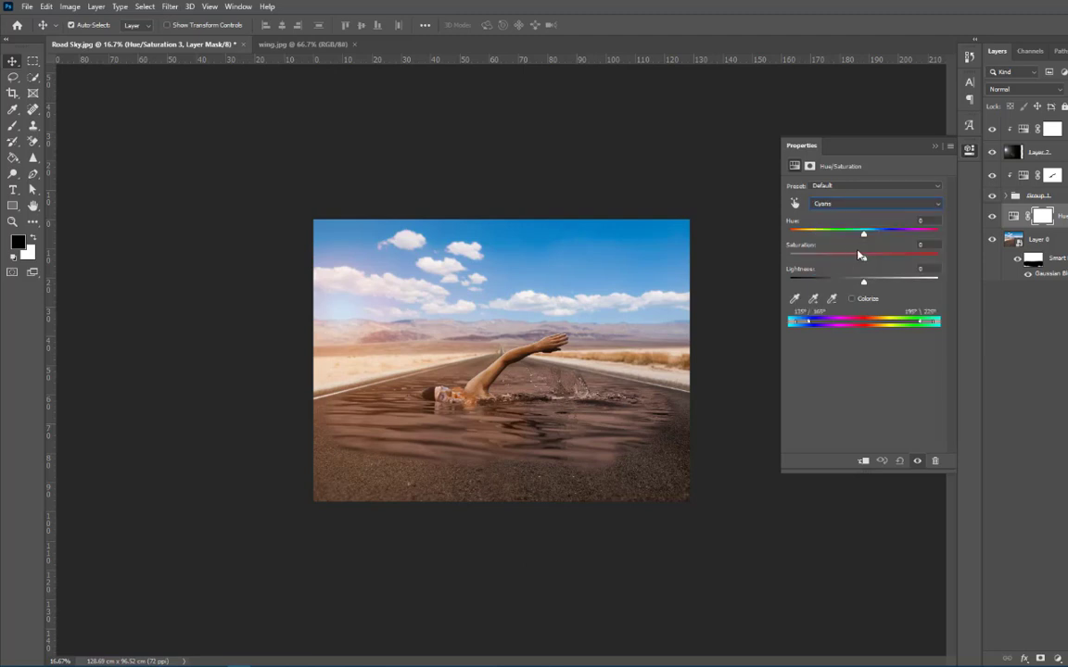
drag(864, 256, 784, 262)
drag(863, 282, 843, 284)
click(922, 269)
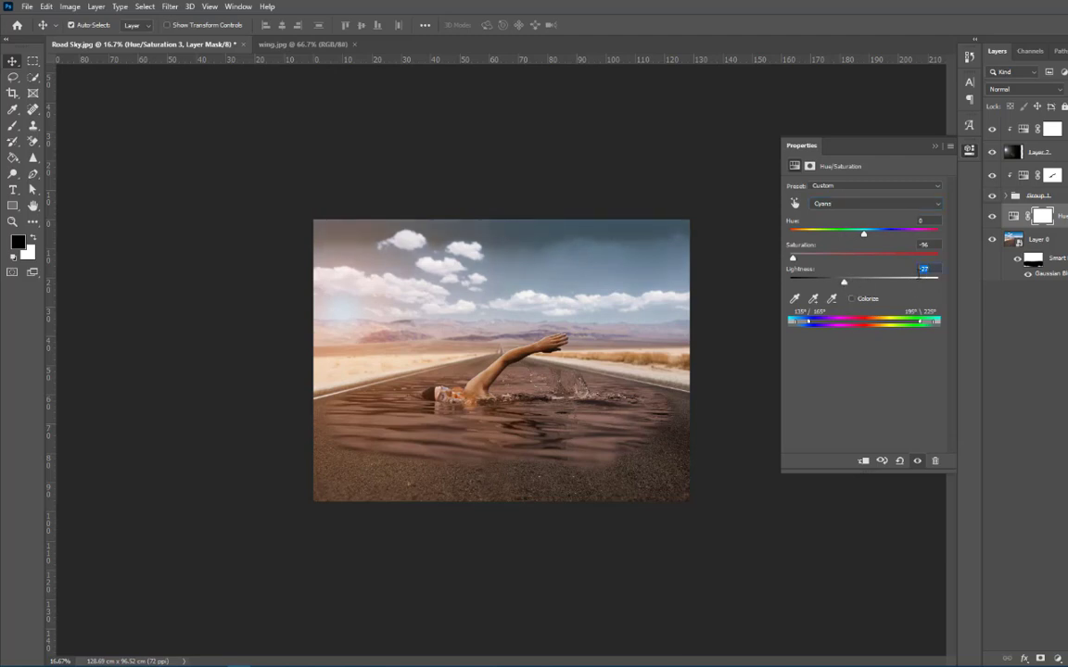
text(-50)
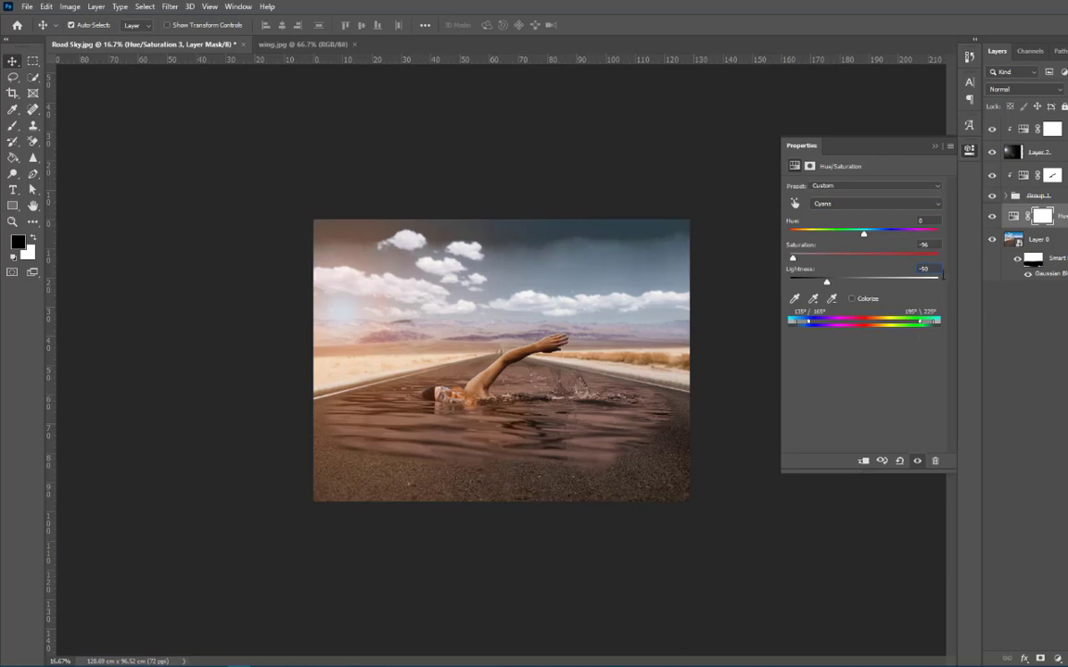
click(931, 270)
text(-10)
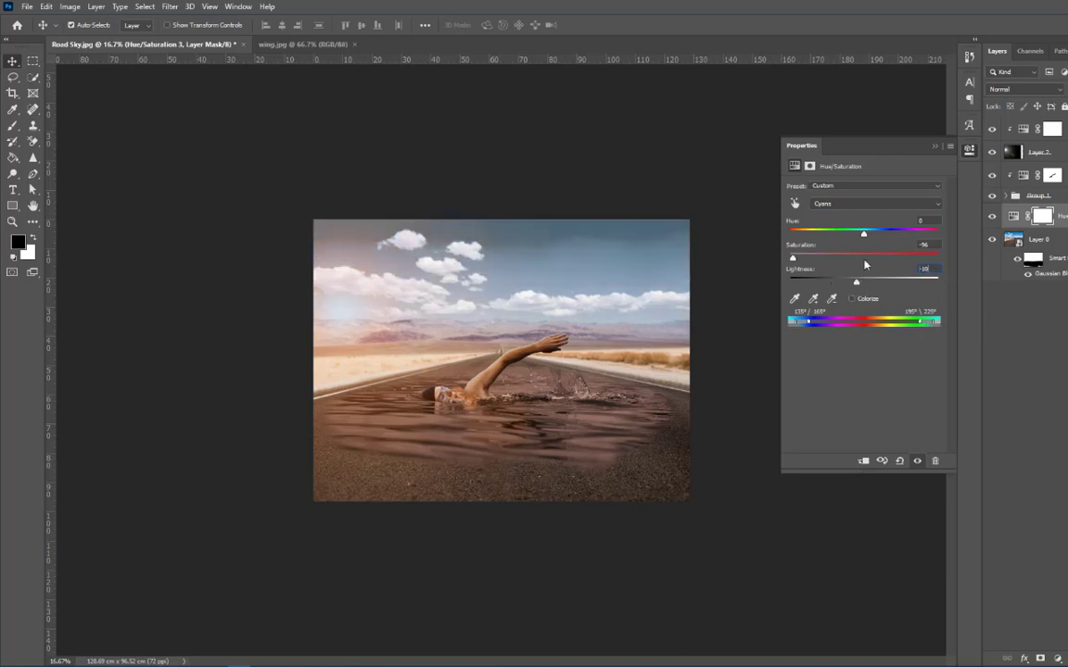
Step: Set the Blues in the background's Hue/Saturation adjustment to saturation -100 and lightness +55
click(870, 206)
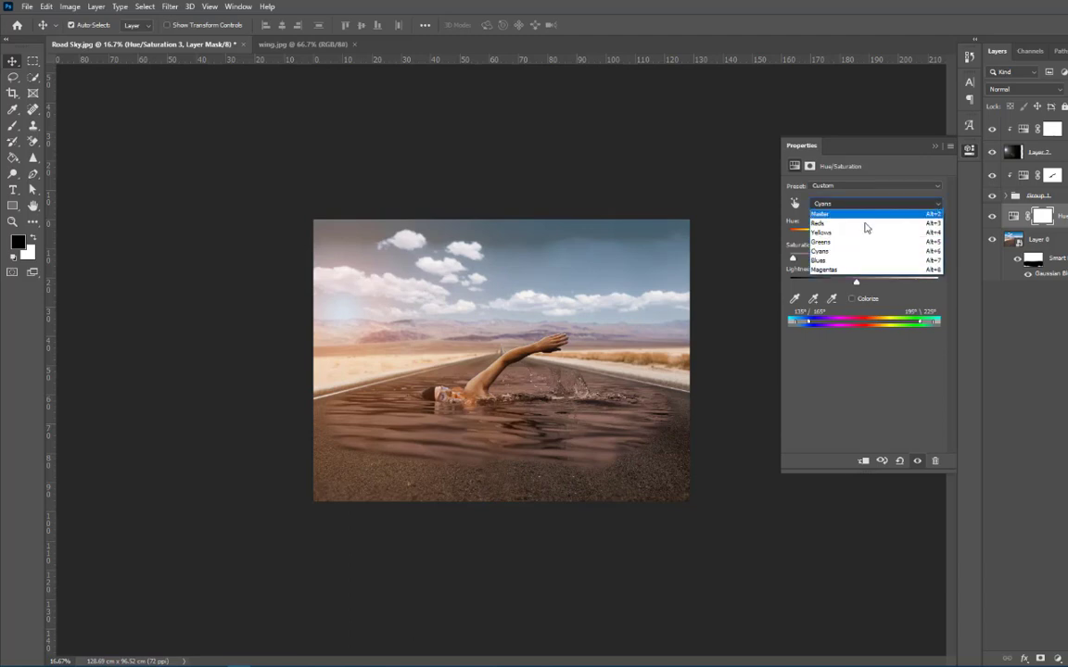
click(854, 259)
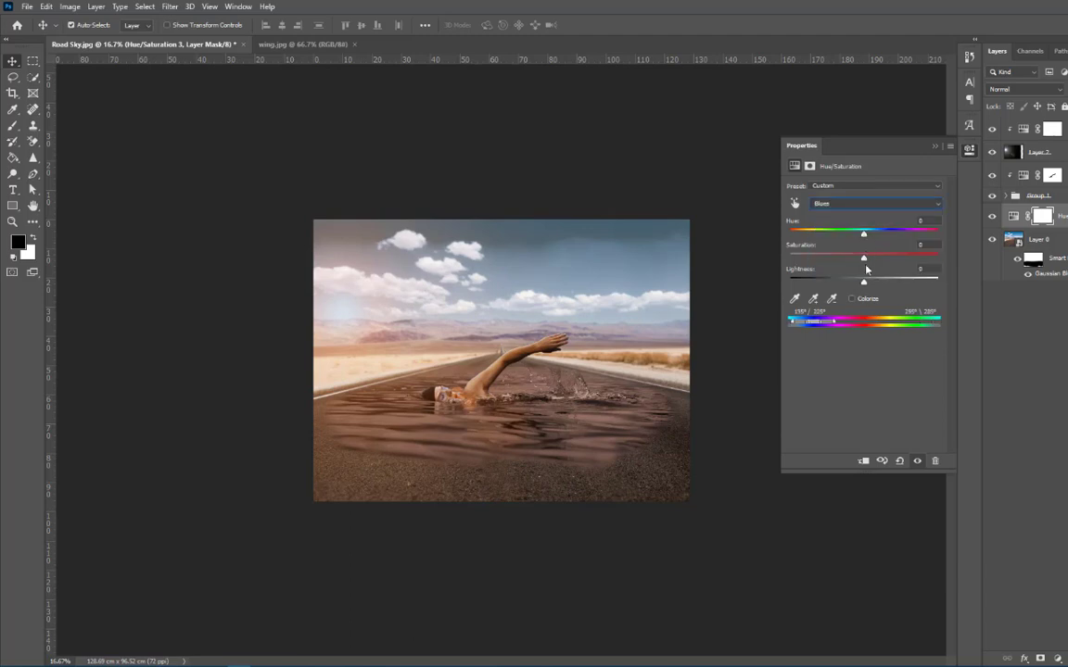
drag(864, 259, 785, 271)
drag(864, 282, 906, 285)
click(895, 286)
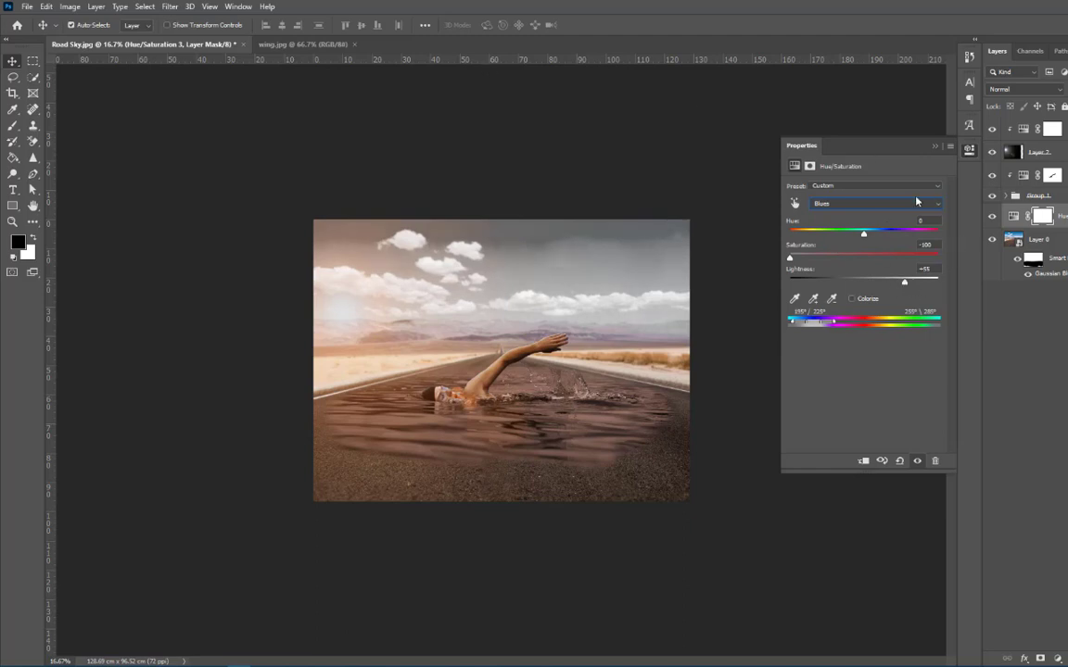
Step: Set the saturation of the Yellows to -25 in the background's Hue/Saturation adjustment
click(883, 205)
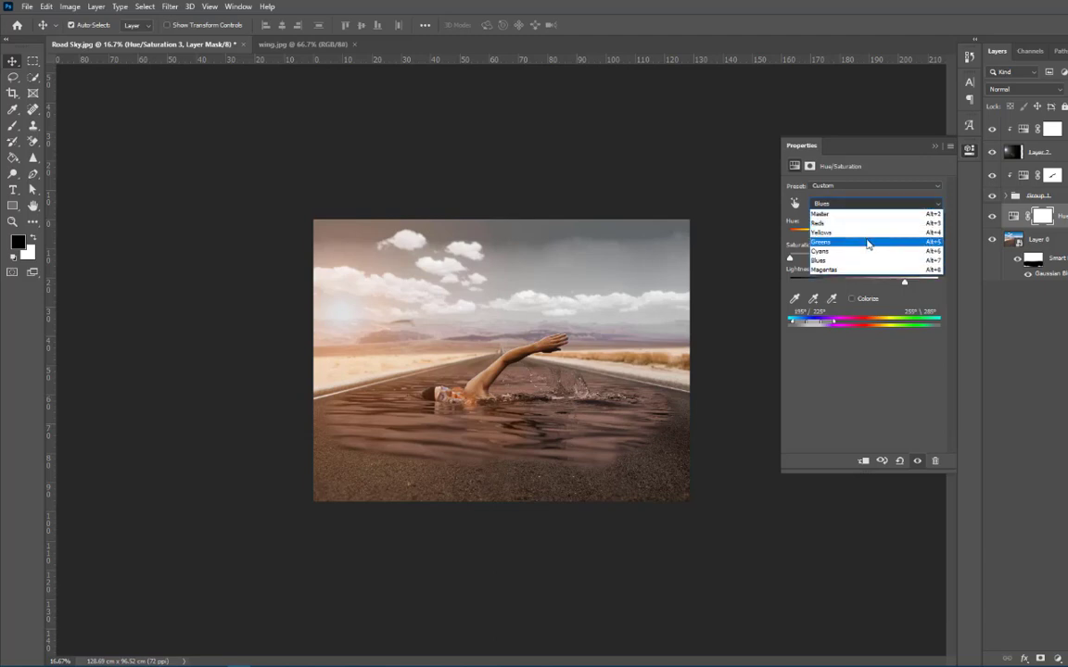
click(869, 232)
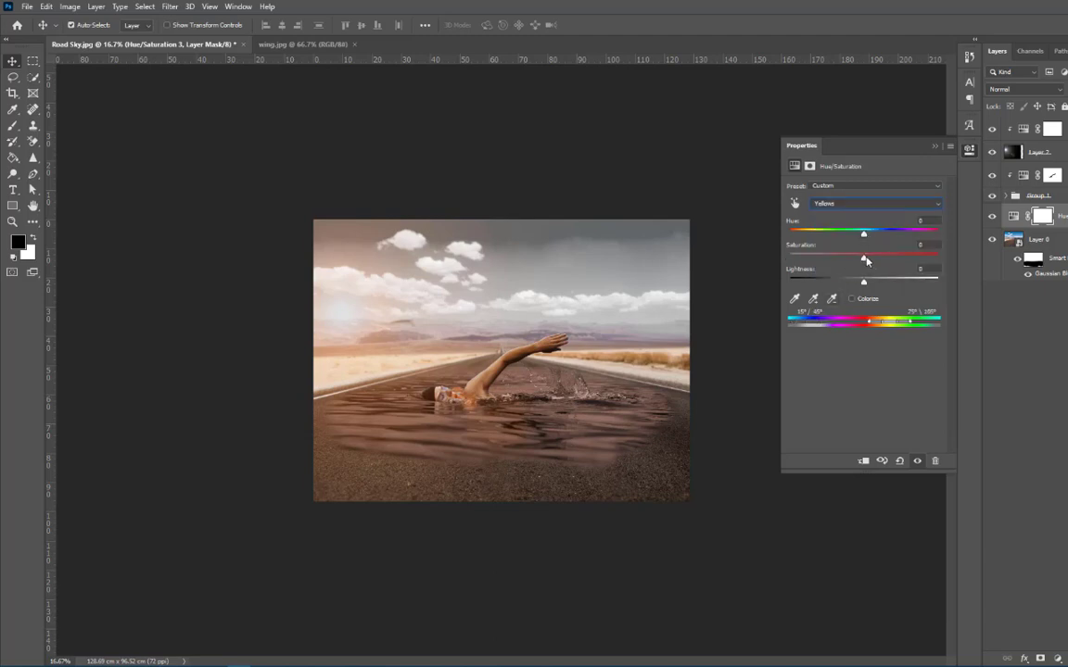
drag(863, 260, 847, 269)
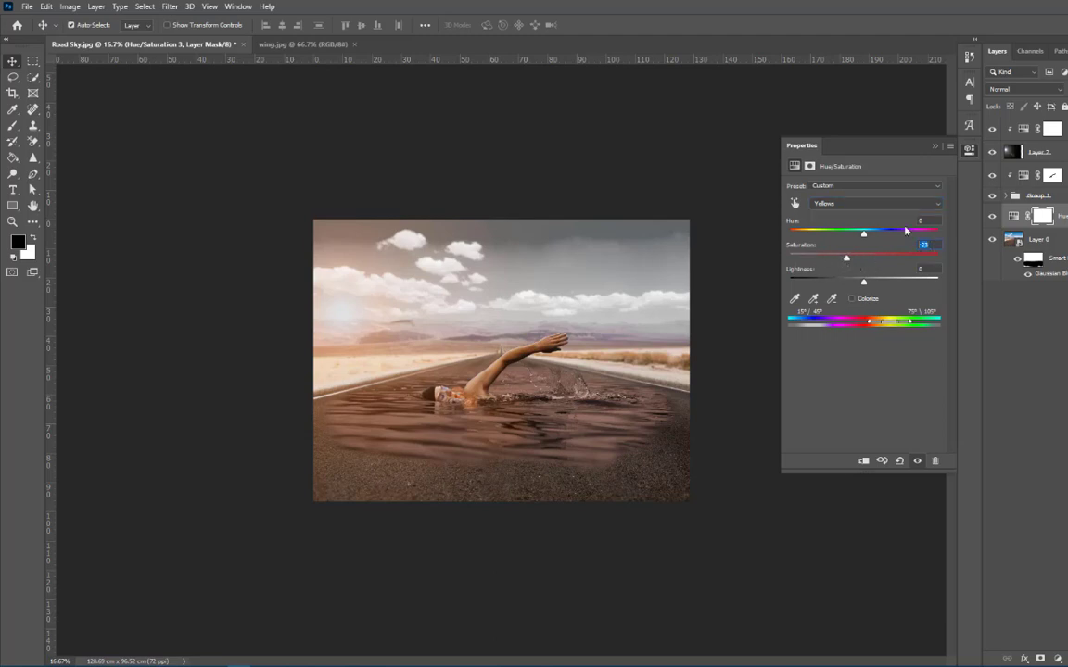
text(-25)
Step: Set the saturation of the Magentas to -25 and close the adjustment's properties
click(890, 203)
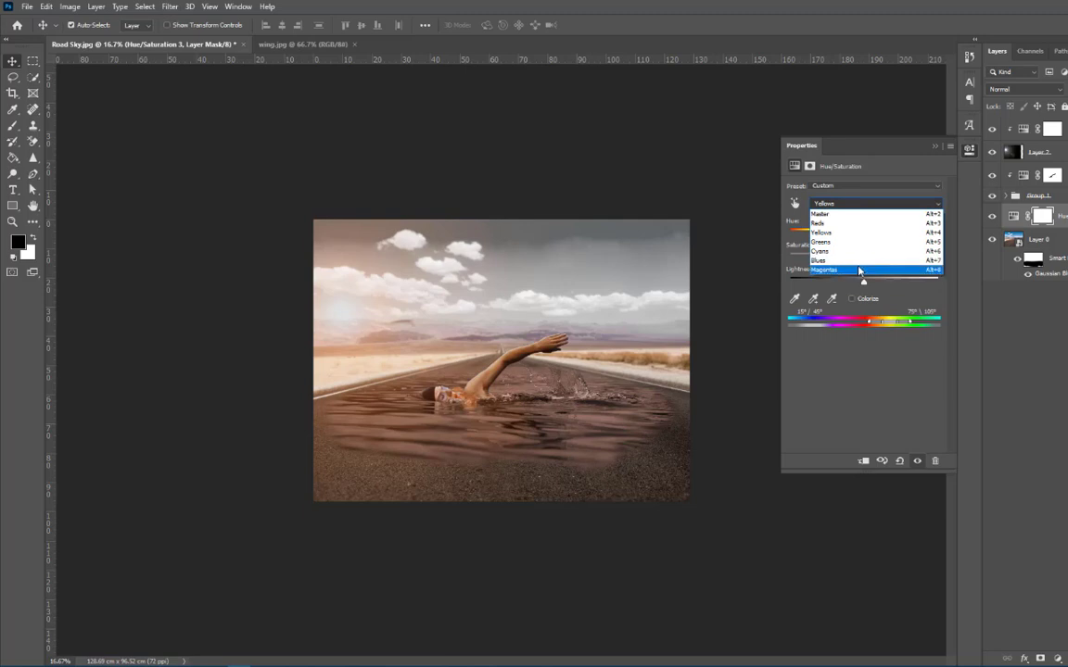
click(860, 270)
drag(864, 259, 858, 263)
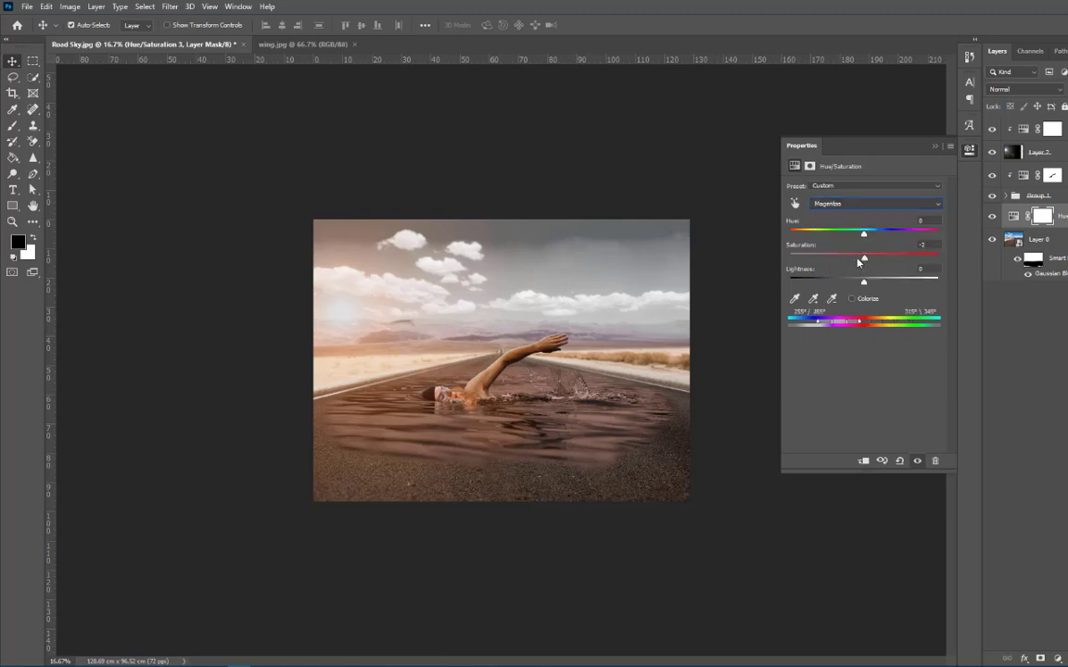
click(923, 244)
text(25)
key(BackSpace)
text(-25)
click(934, 146)
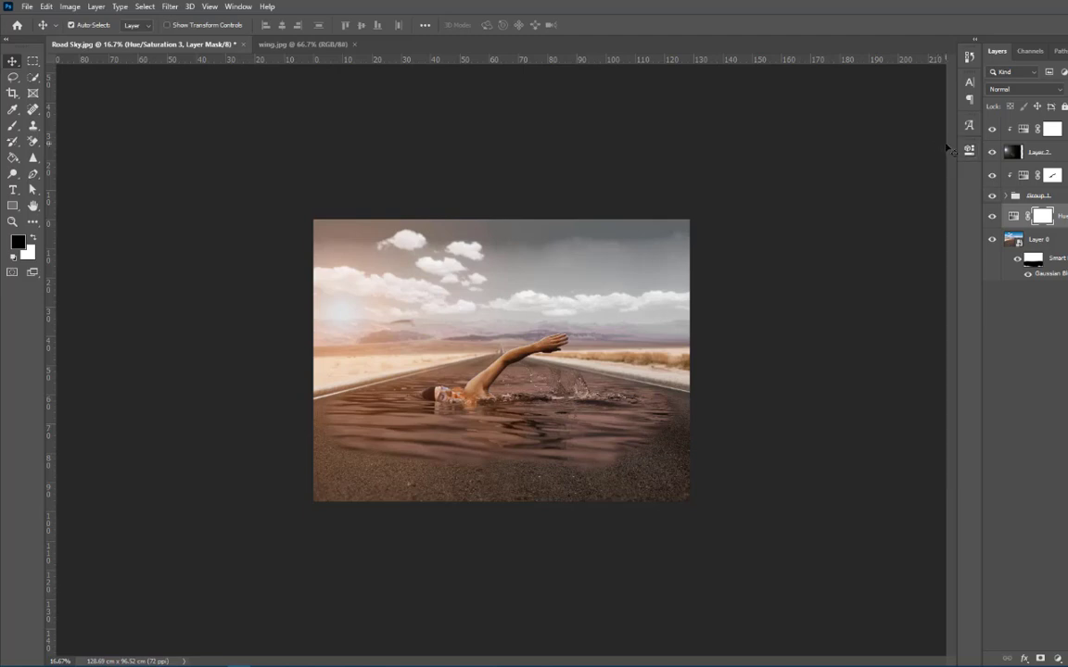
Step: Check the background layer's visibility, expand the water group and select the mask of its lower layer
click(1027, 261)
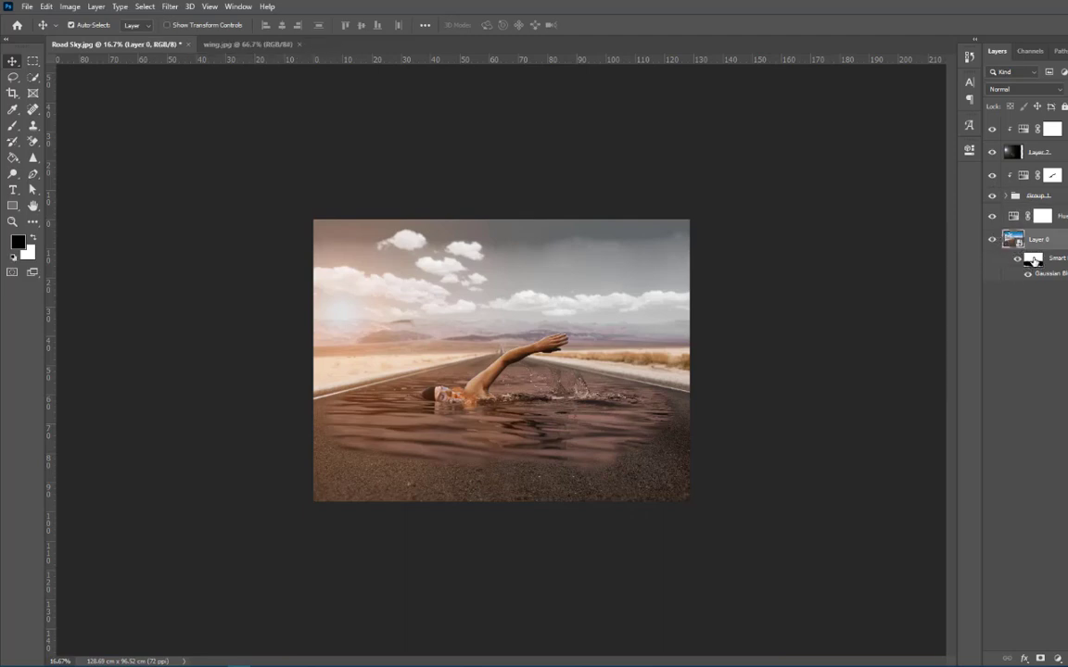
click(992, 240)
click(991, 240)
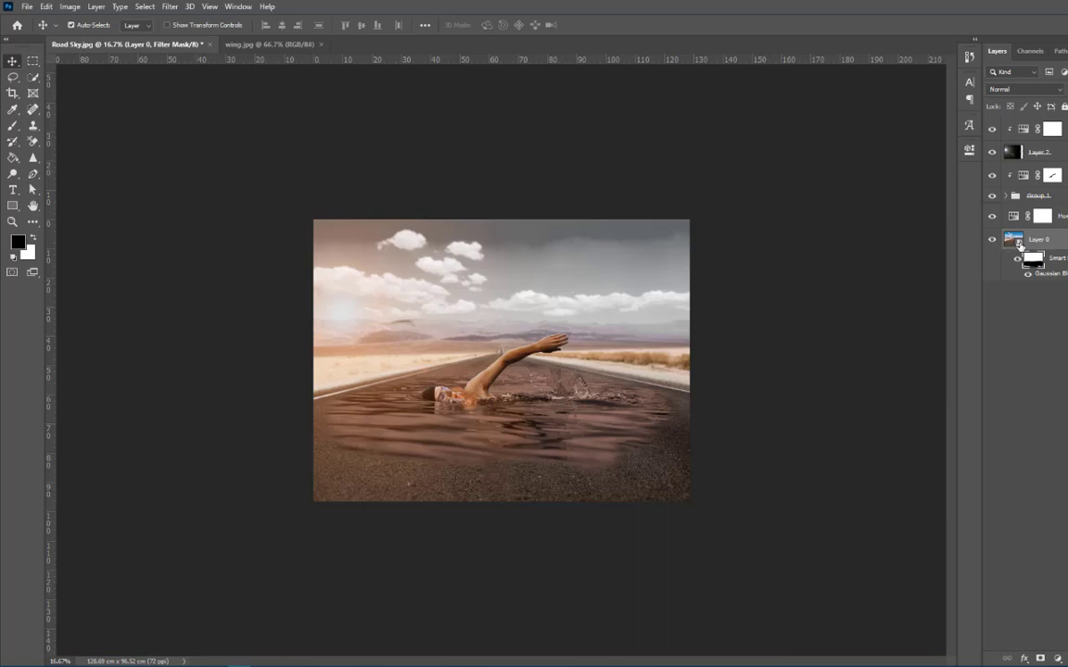
click(1005, 196)
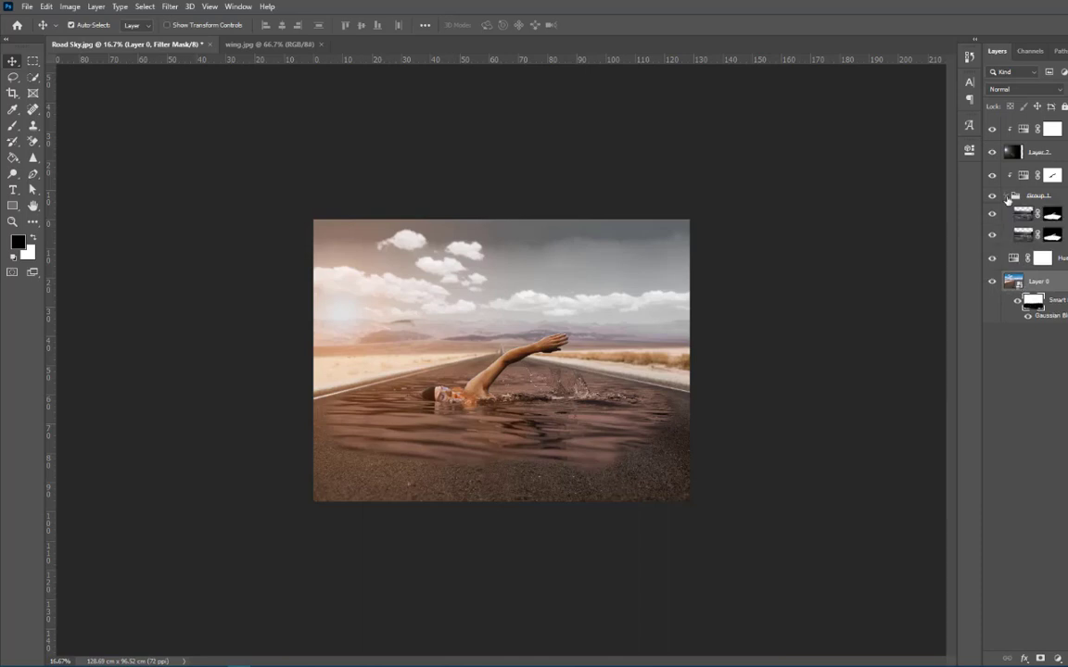
click(1051, 238)
click(992, 237)
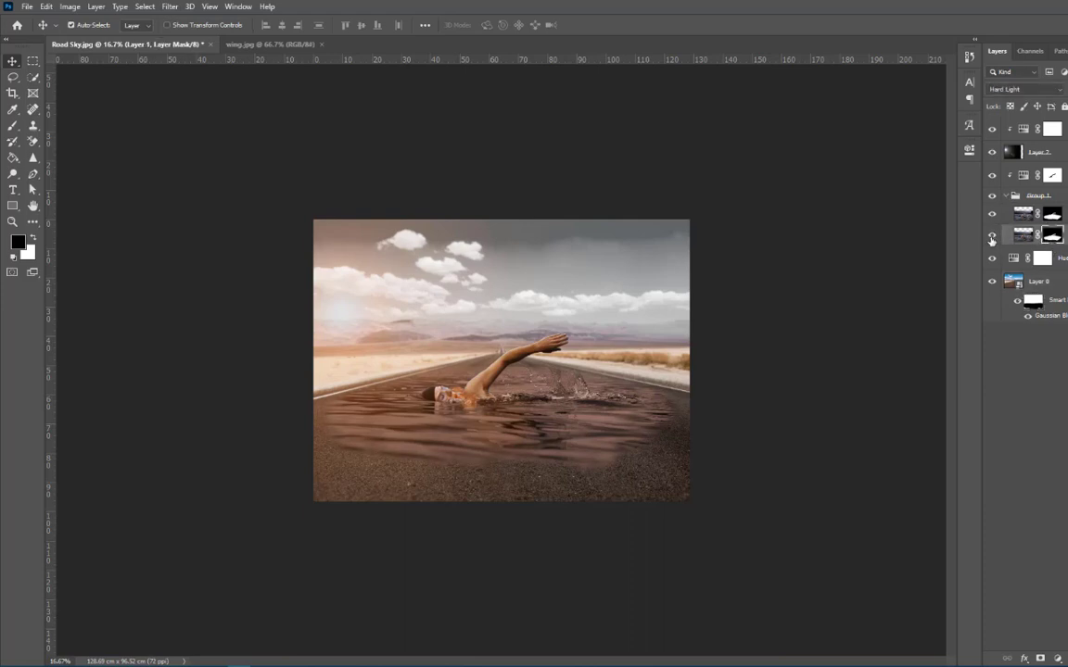
double_click(1051, 237)
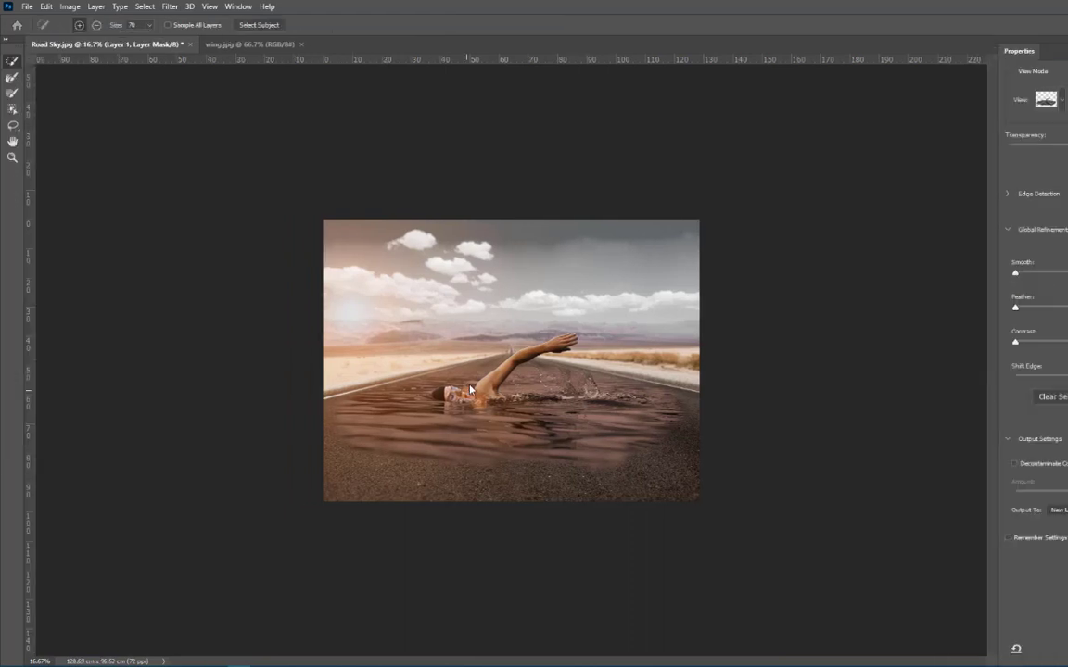
key(Escape)
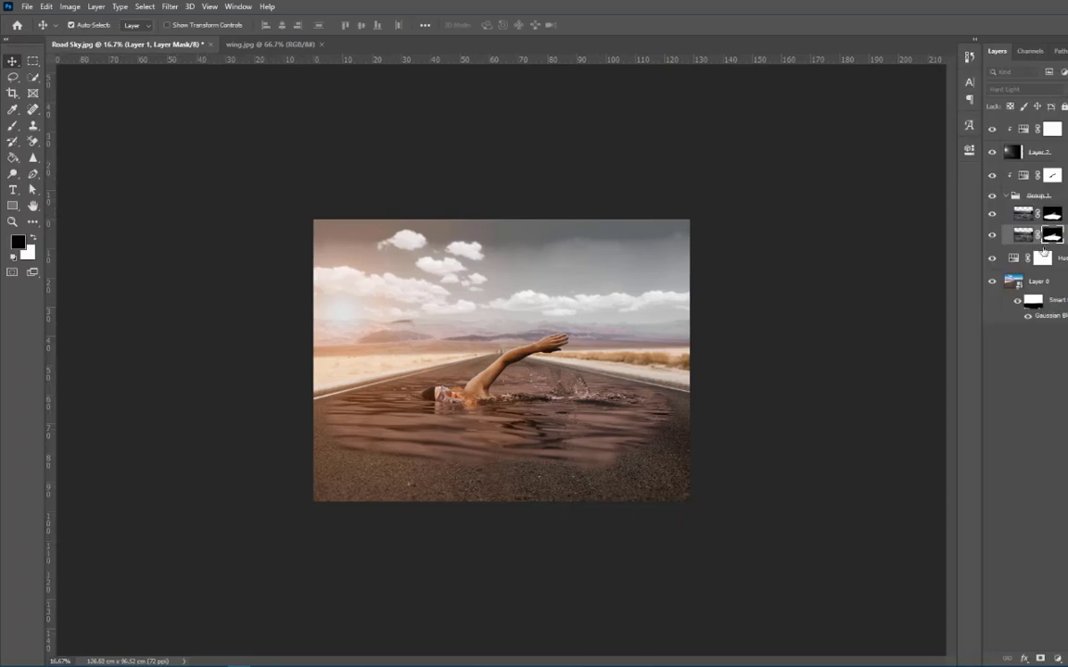
Step: Choose a soft round 500 px brush and try a black stroke on the mask along the water's lower edge
key(b)
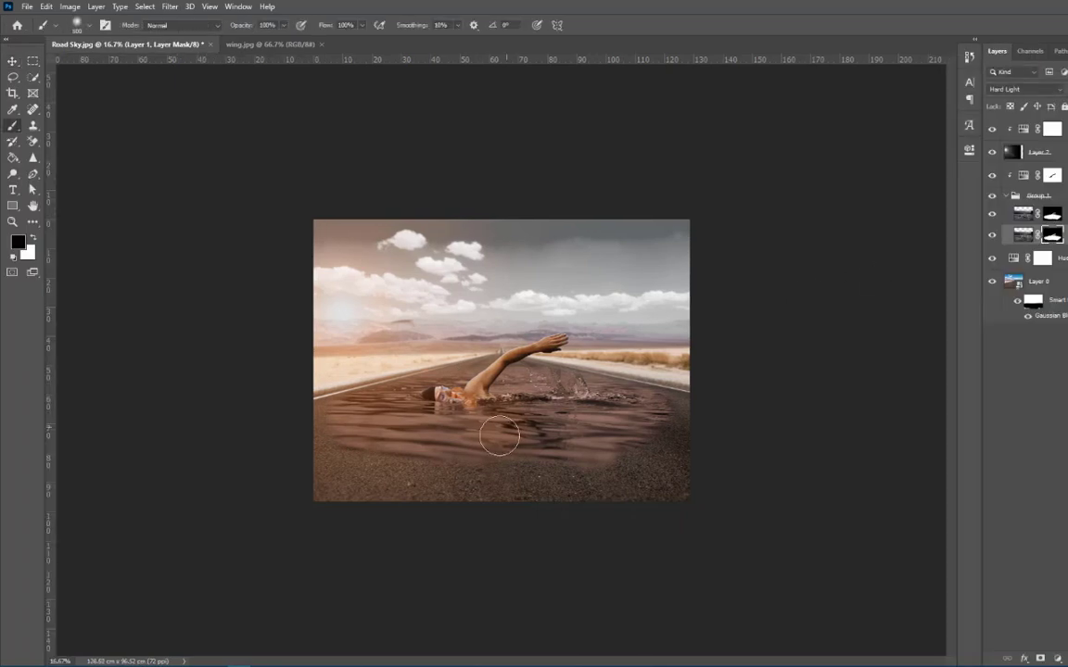
right_click(393, 358)
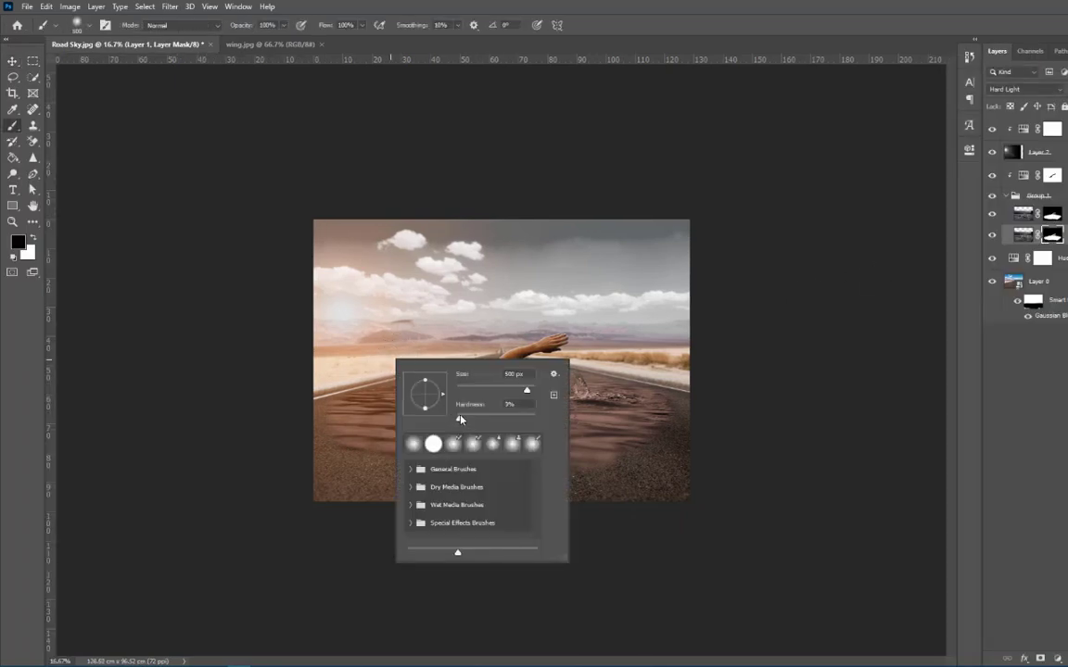
drag(460, 420, 456, 419)
double_click(416, 445)
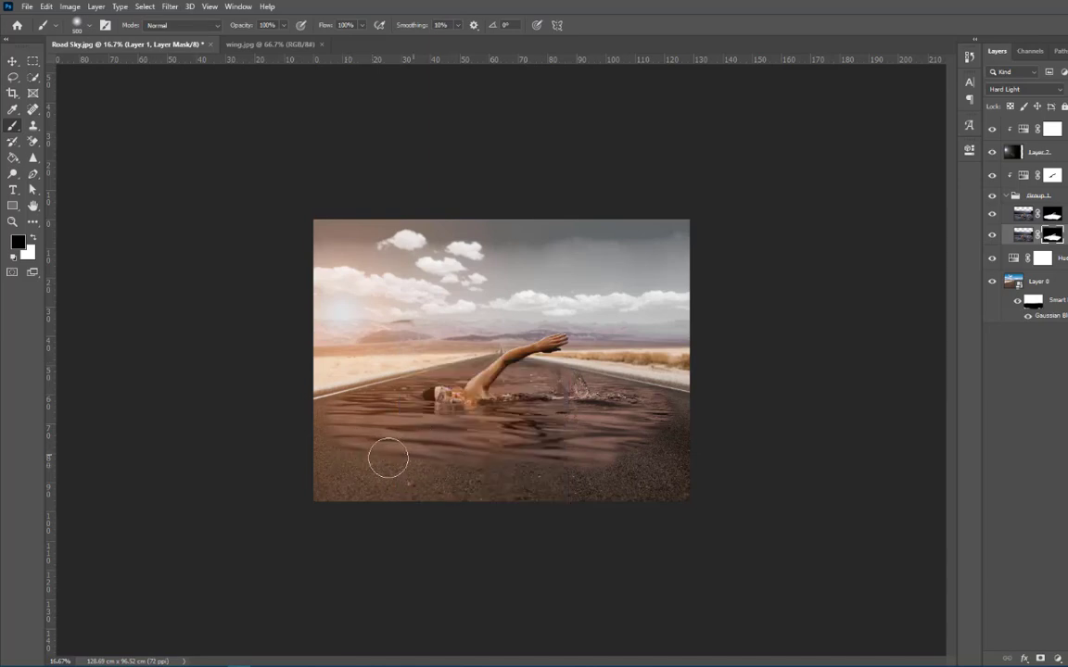
mouse_move(387, 457)
mouse_down()
mouse_move(600, 476)
mouse_move(594, 457)
mouse_up()
Step: Raise the brush smoothing to 100% and enlarge the brush to 700 px
click(457, 25)
drag(476, 40, 509, 40)
click(414, 48)
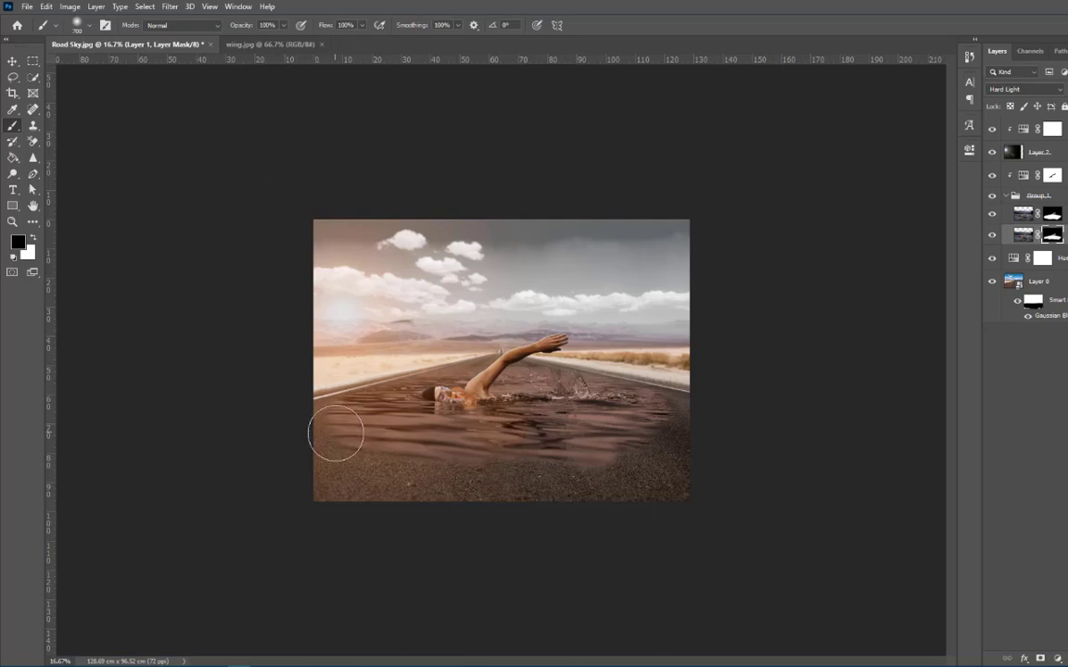
Step: Try painting white on the lower water layer's mask near the water's lower-right edge, and undo the stroke
key(x)
mouse_move(627, 463)
mouse_down()
mouse_move(570, 470)
mouse_move(607, 481)
mouse_up()
key(ctrl+z)
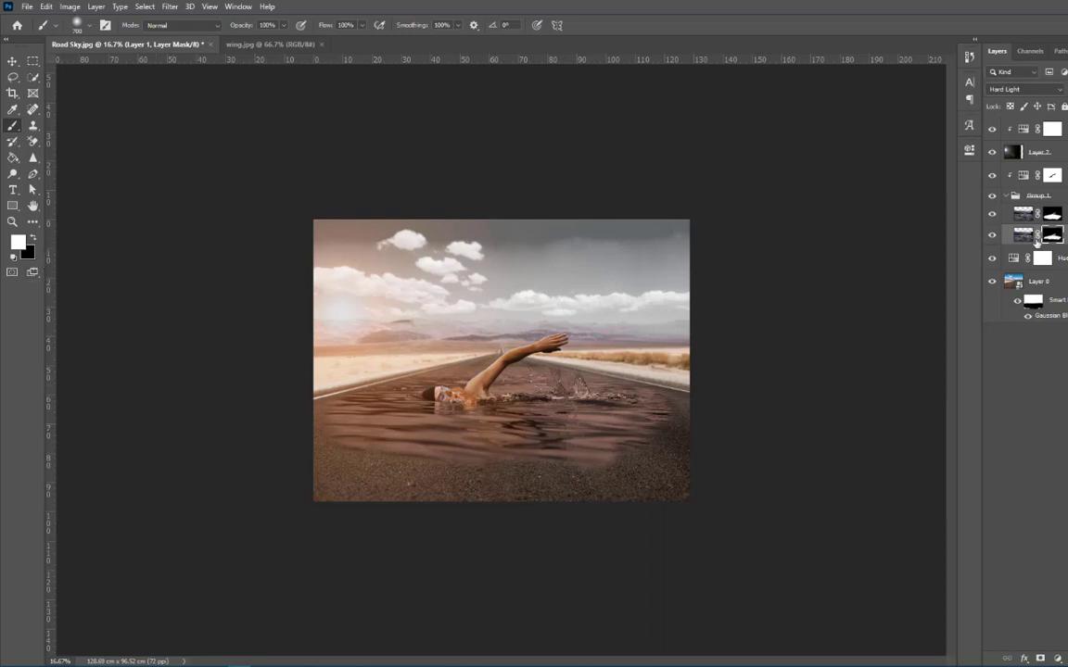
click(1022, 235)
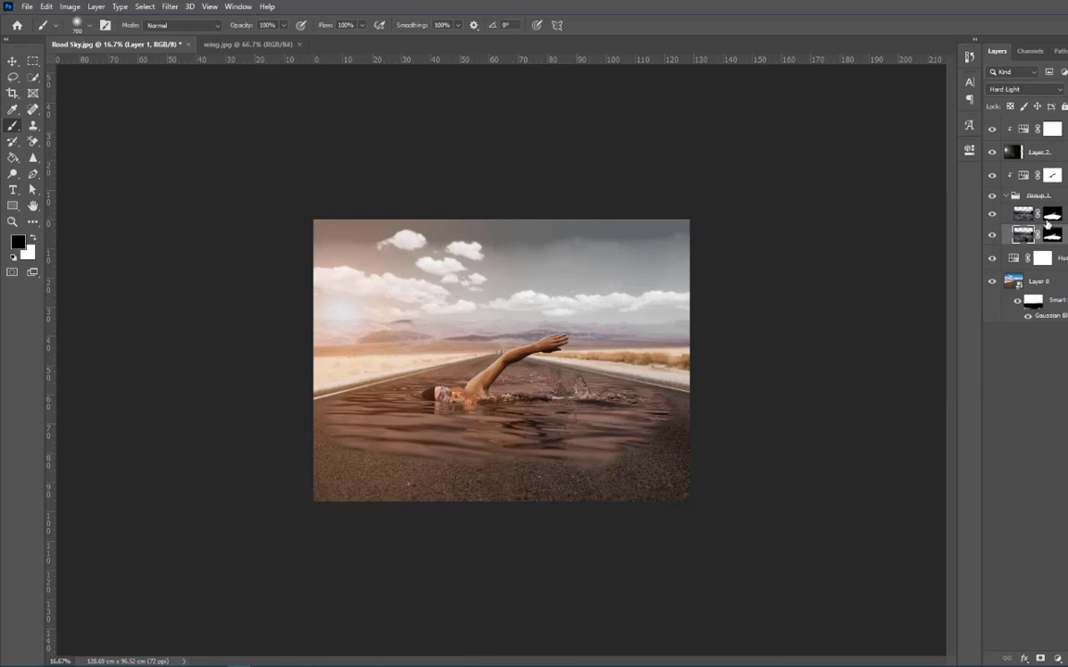
Step: Paint white on the upper water layer's mask to extend the rippled water across the full width of the road
click(1051, 216)
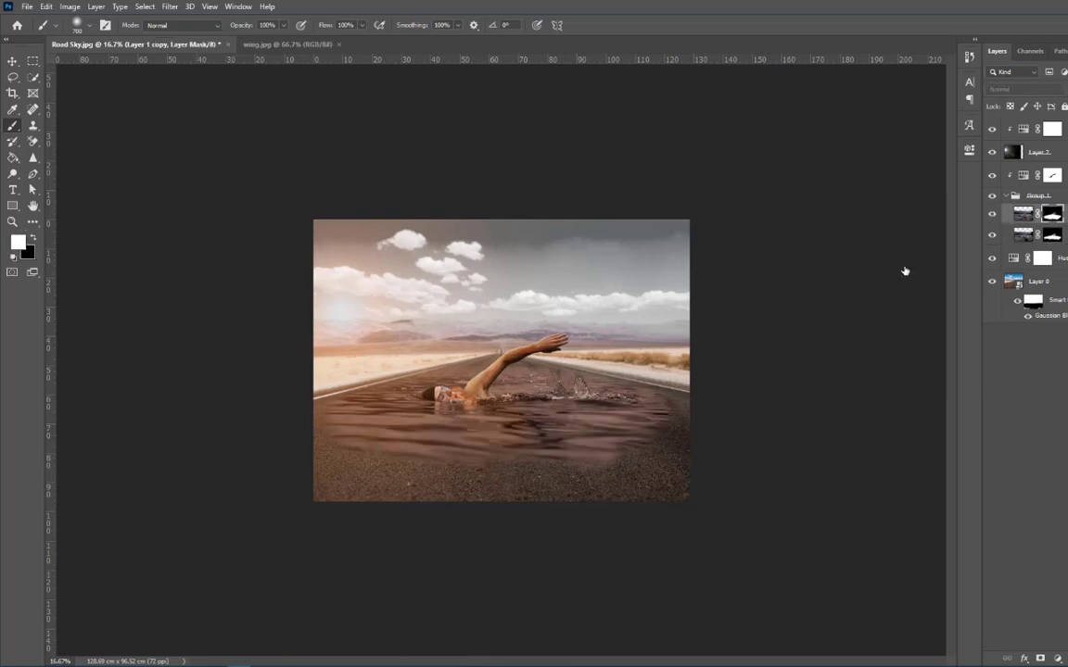
mouse_move(550, 465)
mouse_down()
mouse_move(630, 474)
mouse_move(691, 464)
mouse_move(614, 458)
mouse_move(536, 474)
mouse_up()
key(ctrl+z)
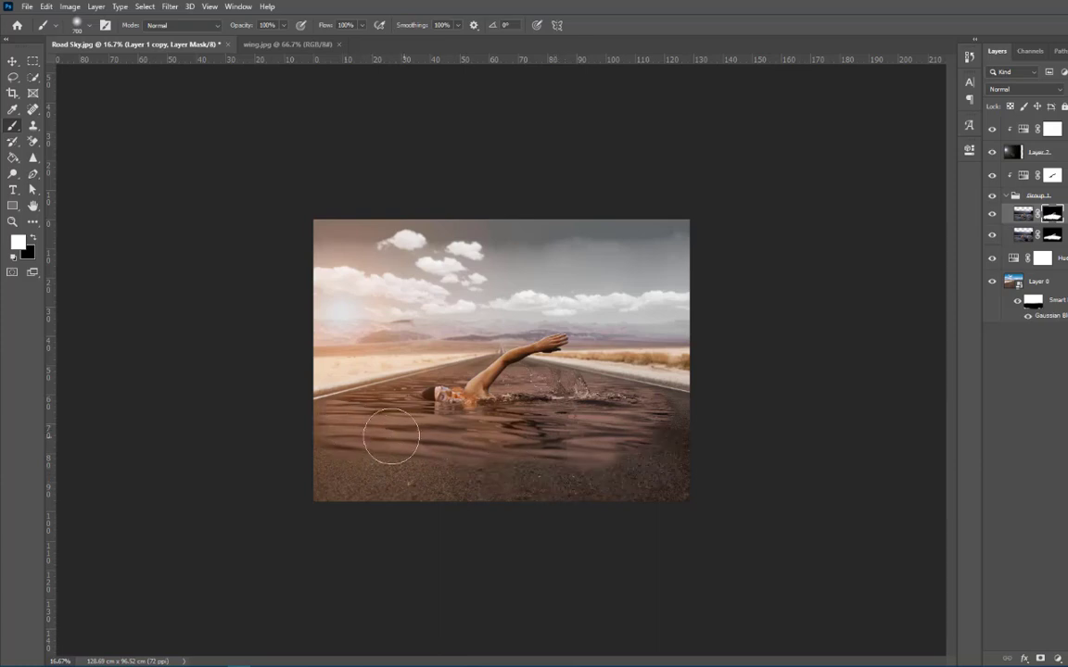
mouse_move(407, 437)
mouse_down()
mouse_move(526, 464)
mouse_move(674, 426)
mouse_move(627, 445)
mouse_move(670, 413)
mouse_up()
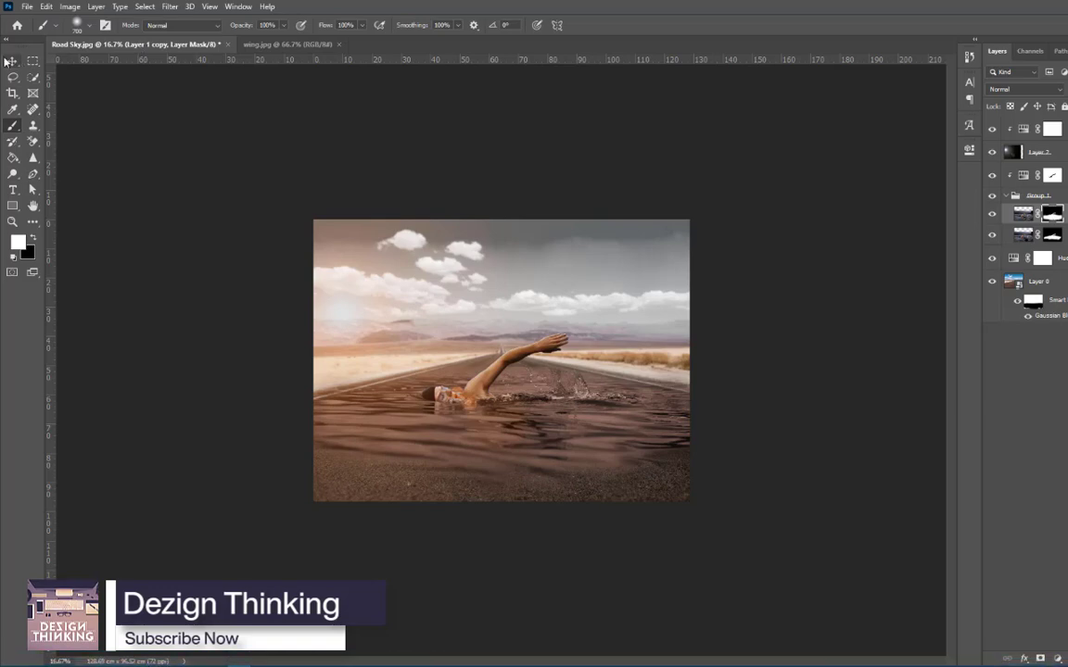
click(12, 60)
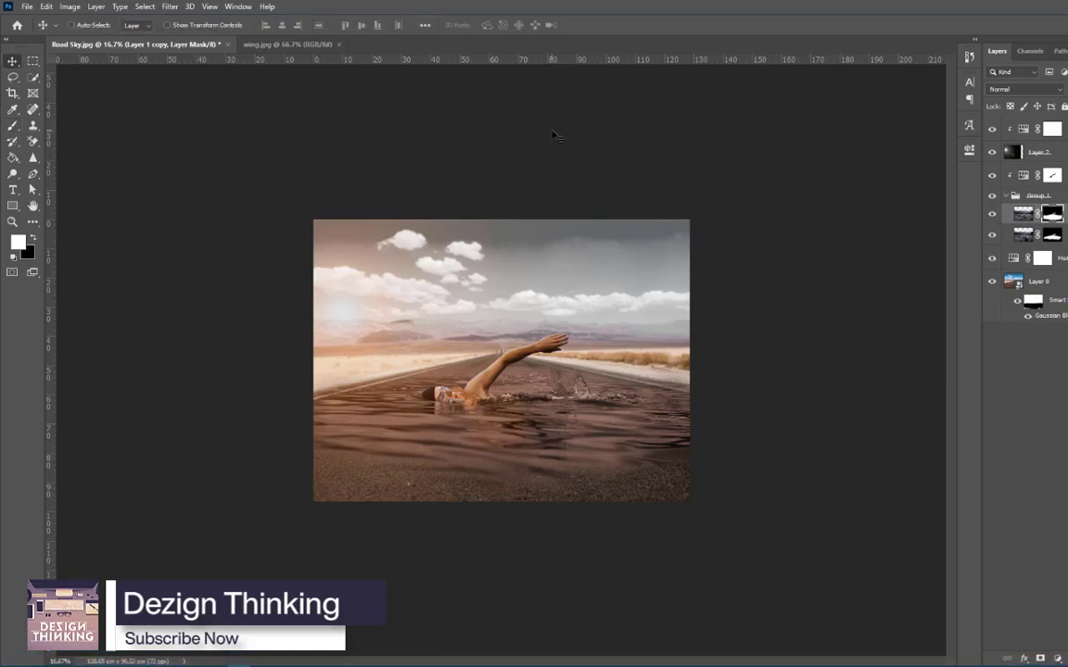
Step: Save the composite on the computer as Road Sky in Photoshop PSD format on the Desktop, keeping its layers
key(ctrl+s)
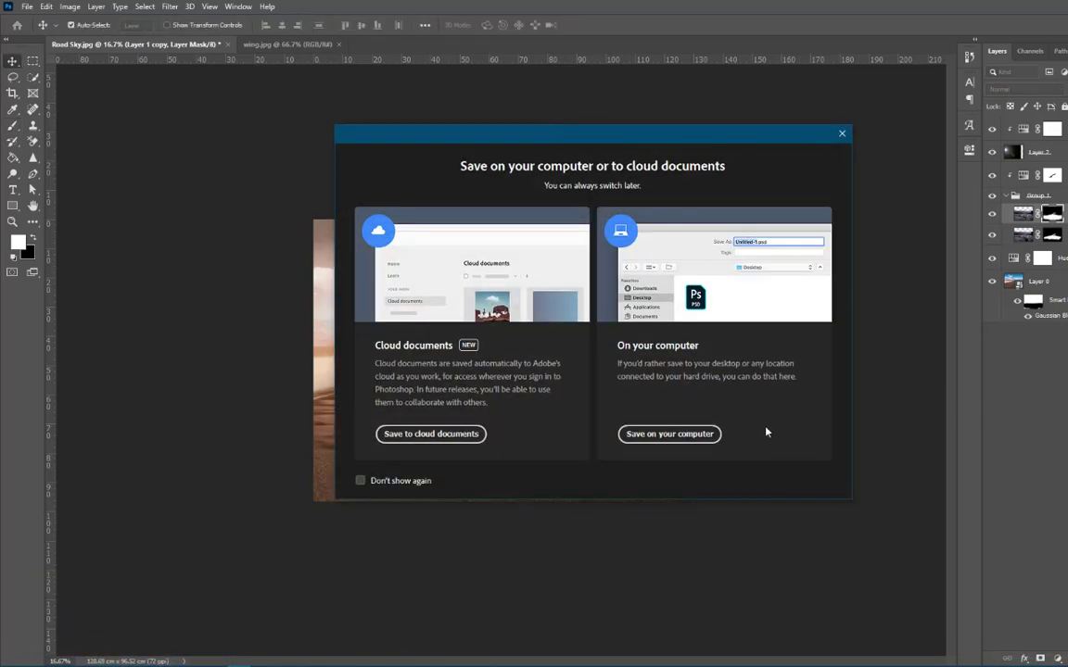
click(669, 434)
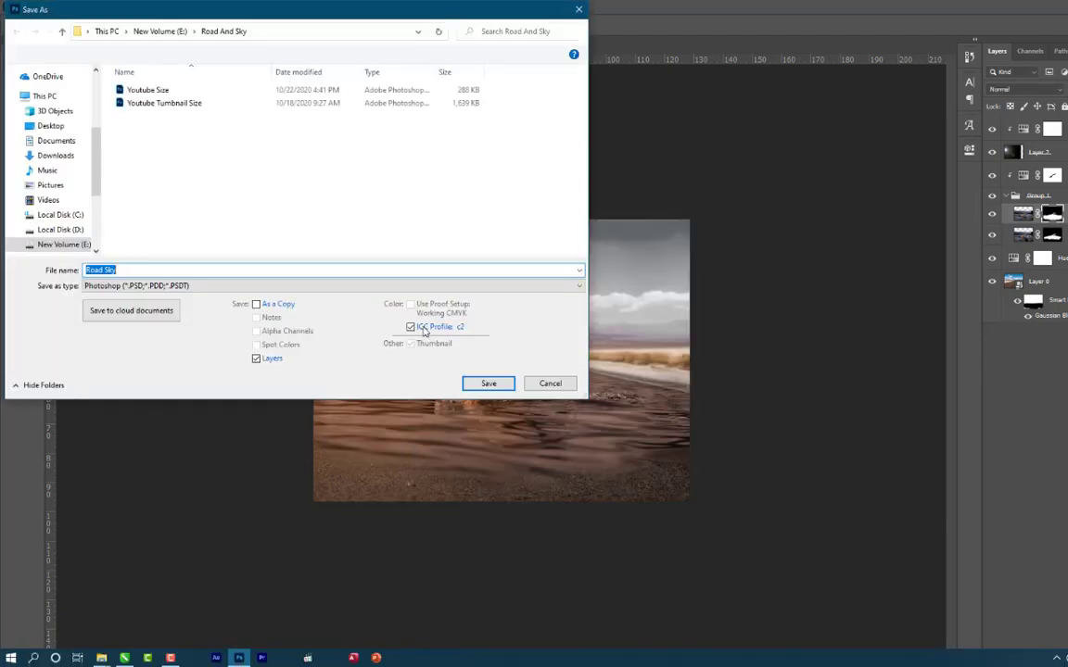
scroll(83, 157, up, 4)
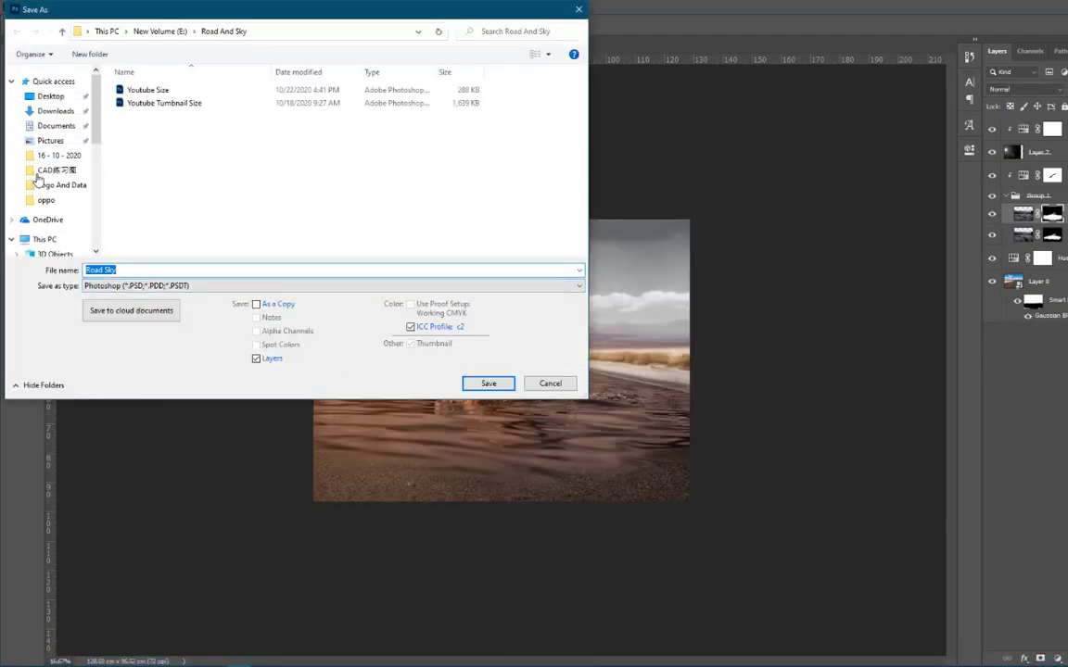
click(78, 98)
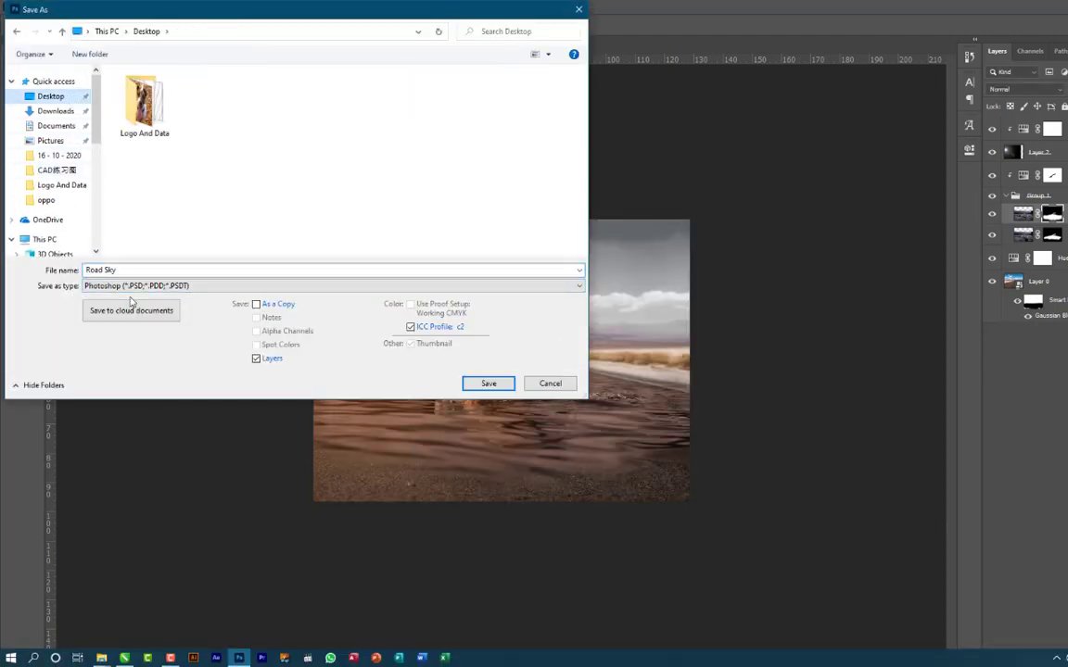
click(193, 270)
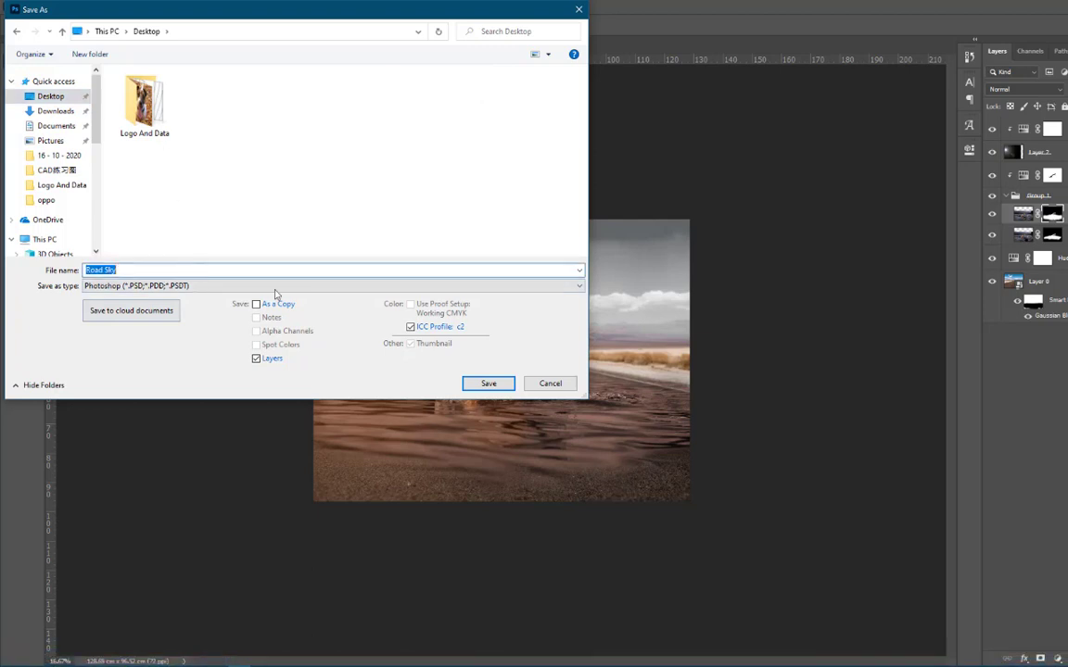
click(486, 383)
click(729, 186)
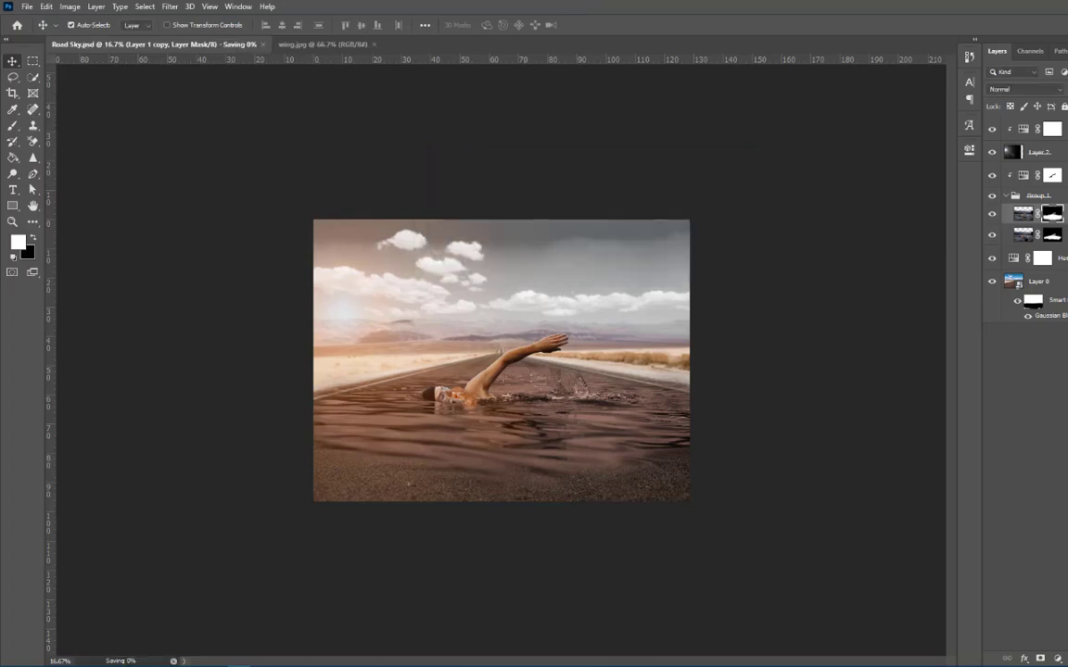